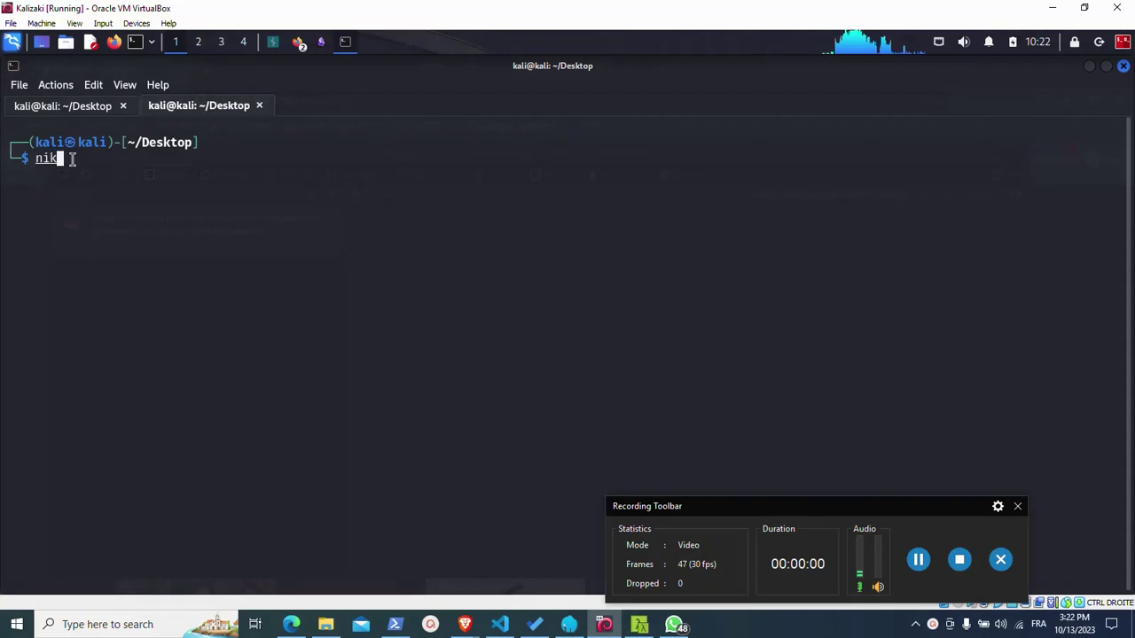
- Run a Nikto scan against 192.168.1.100, then repeat it on port 3000
{"action": "type", "text": "to -h 1"}
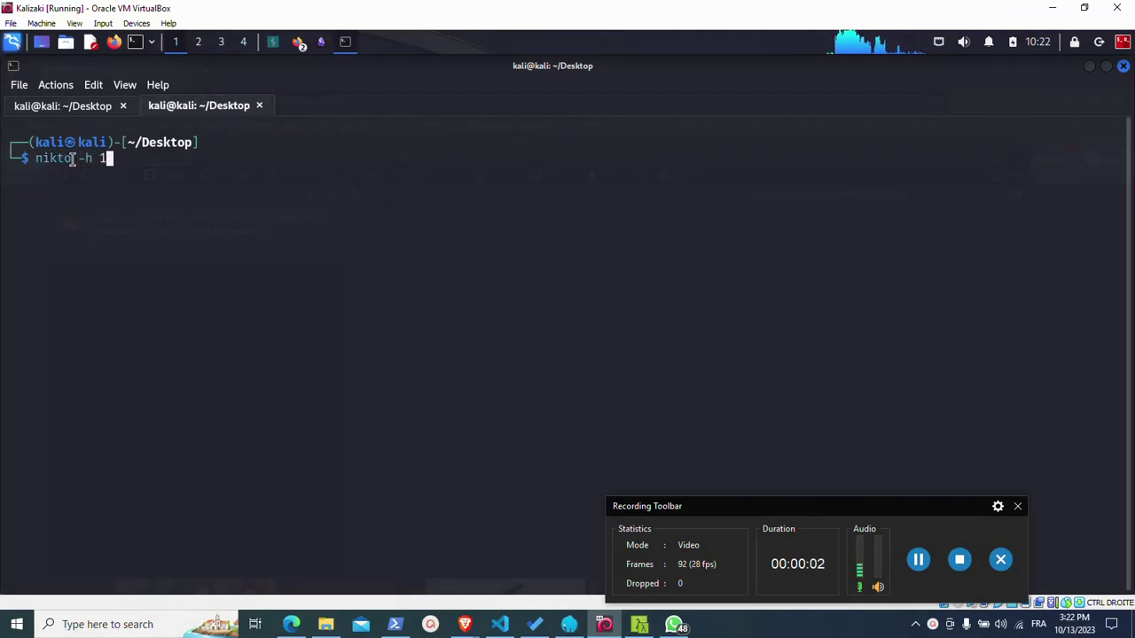
{"action": "type", "text": "92.168."}
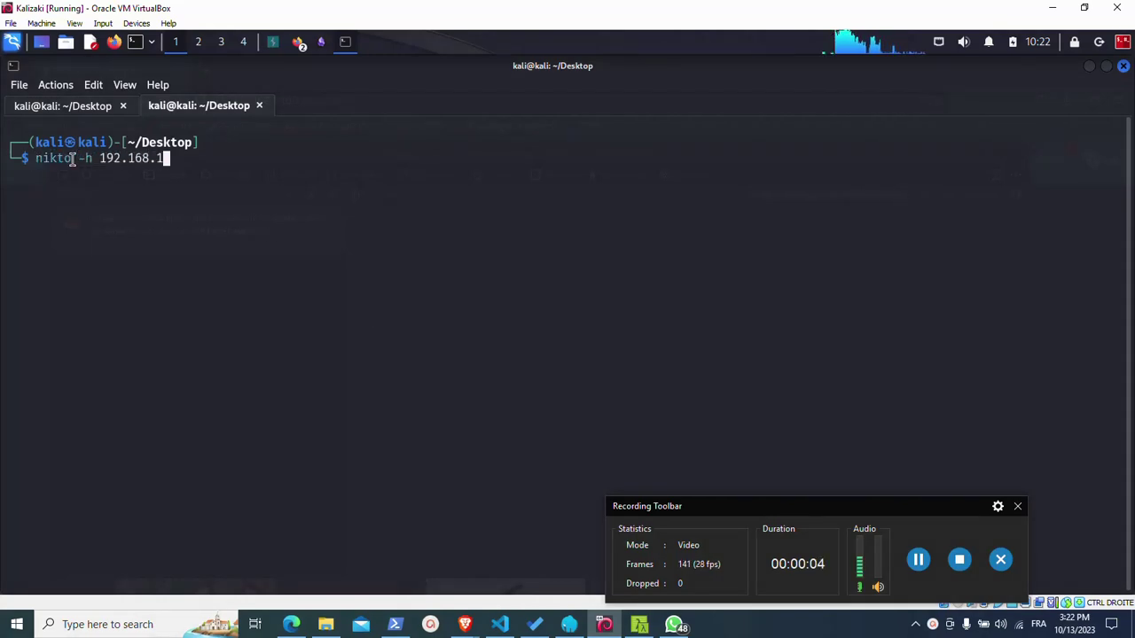
{"action": "type", "text": "1.100"}
{"action": "key", "text": "Return"}
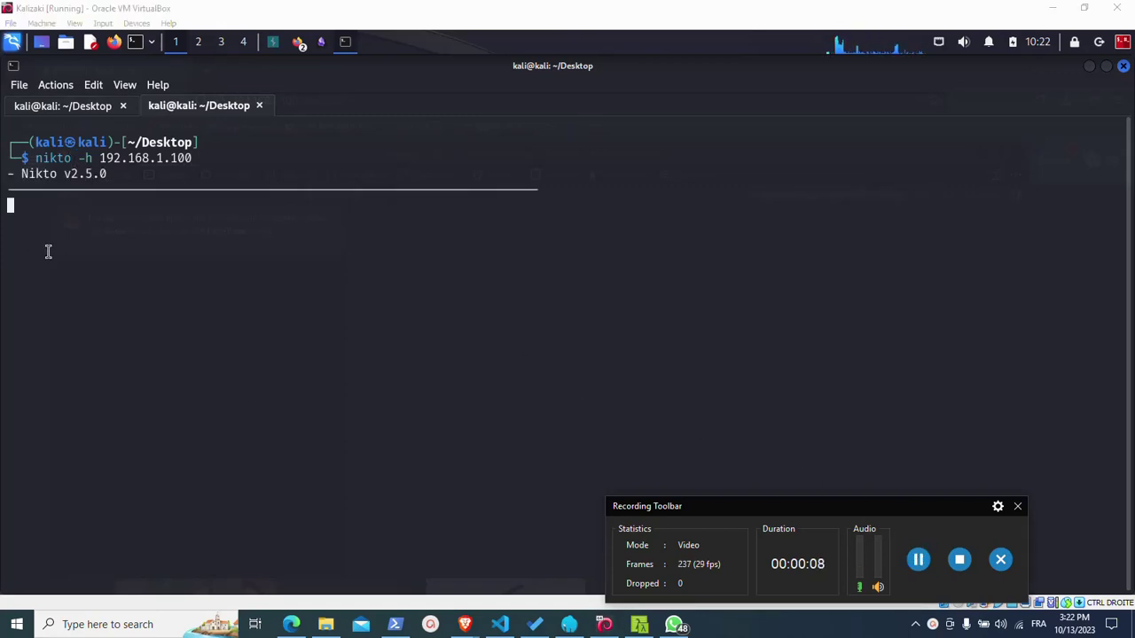
{"action": "left_click_drag", "start_coordinate": [31, 160], "coordinate": [40, 206]}
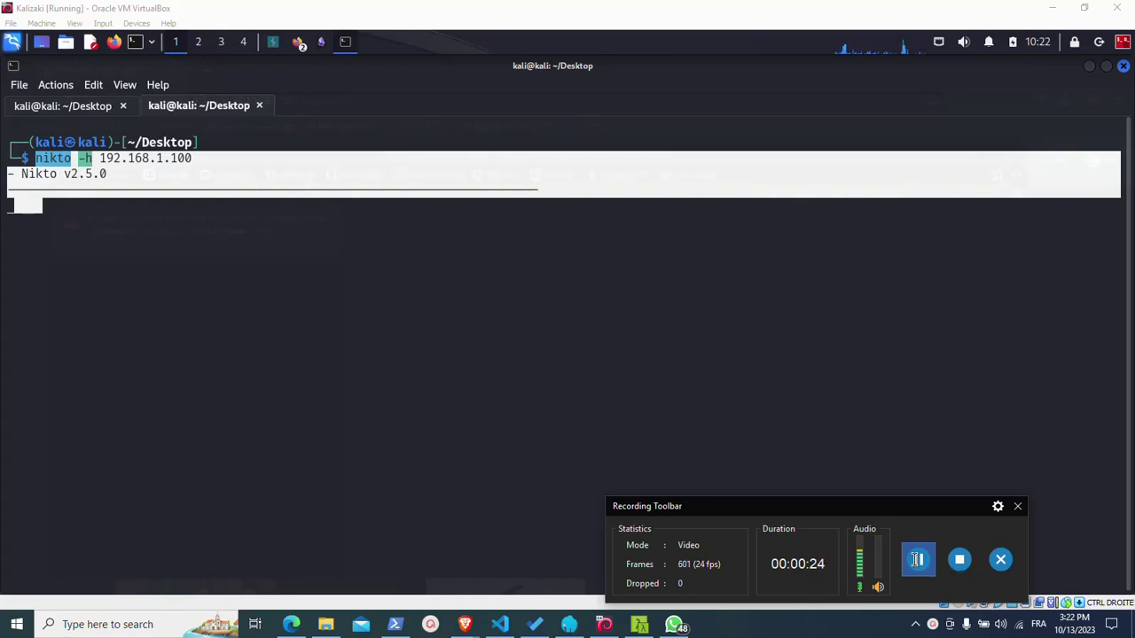
{"action": "type", "text": "-p "}
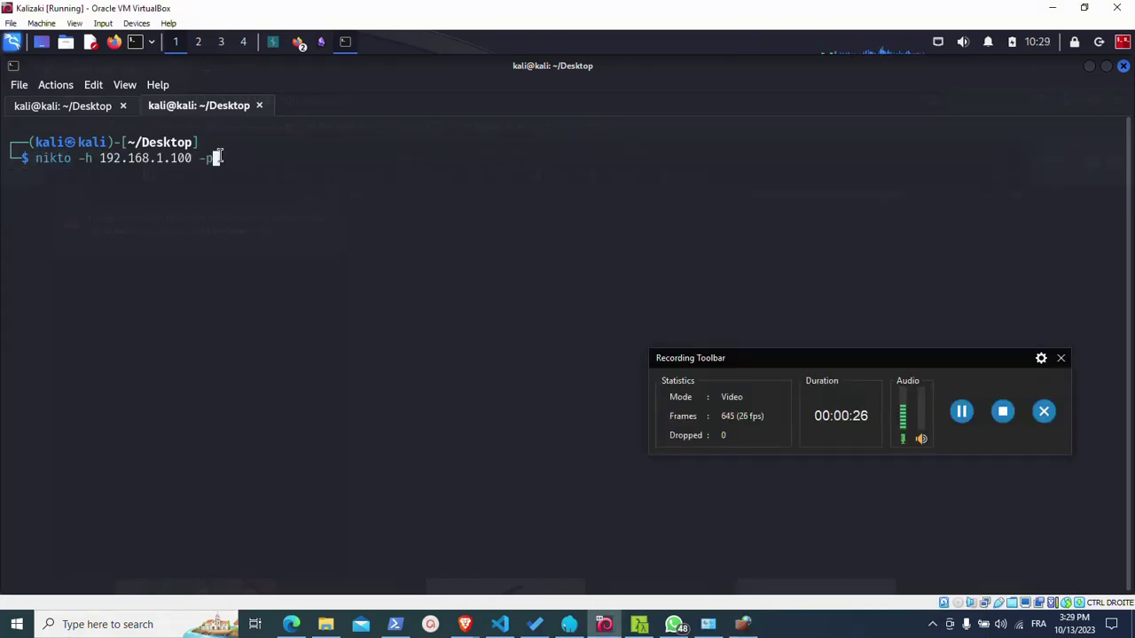
{"action": "type", "text": "3000"}
{"action": "key", "text": "Return"}
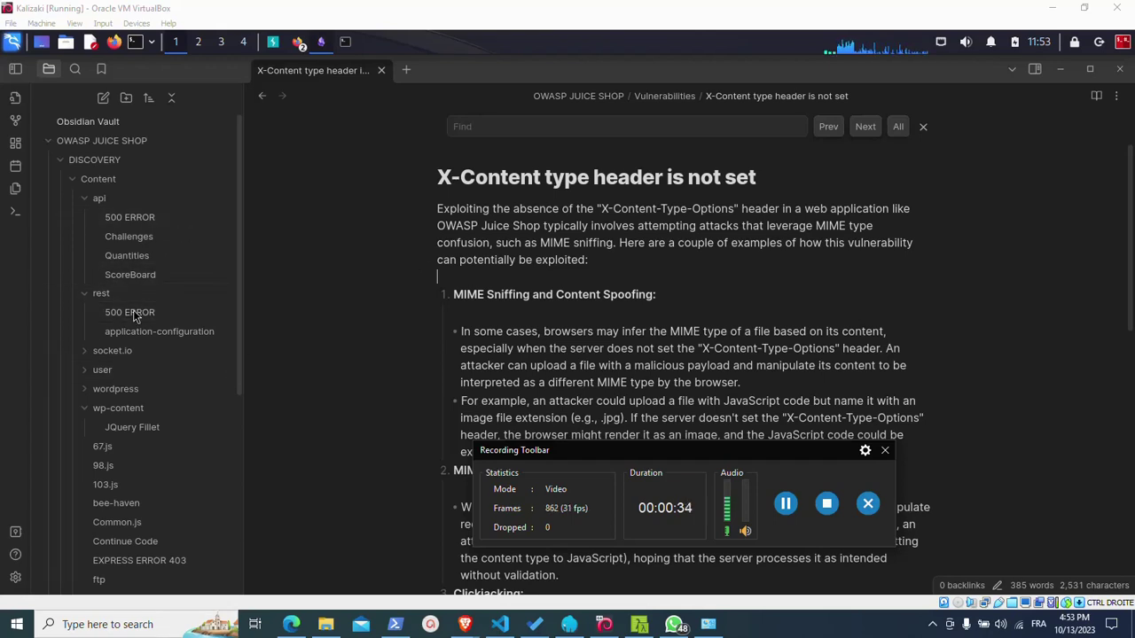
- Move from the X-Content type header note through CERT to the NIKTO SCAN note
{"action": "left_click_drag", "start_coordinate": [436, 178], "coordinate": [760, 177]}
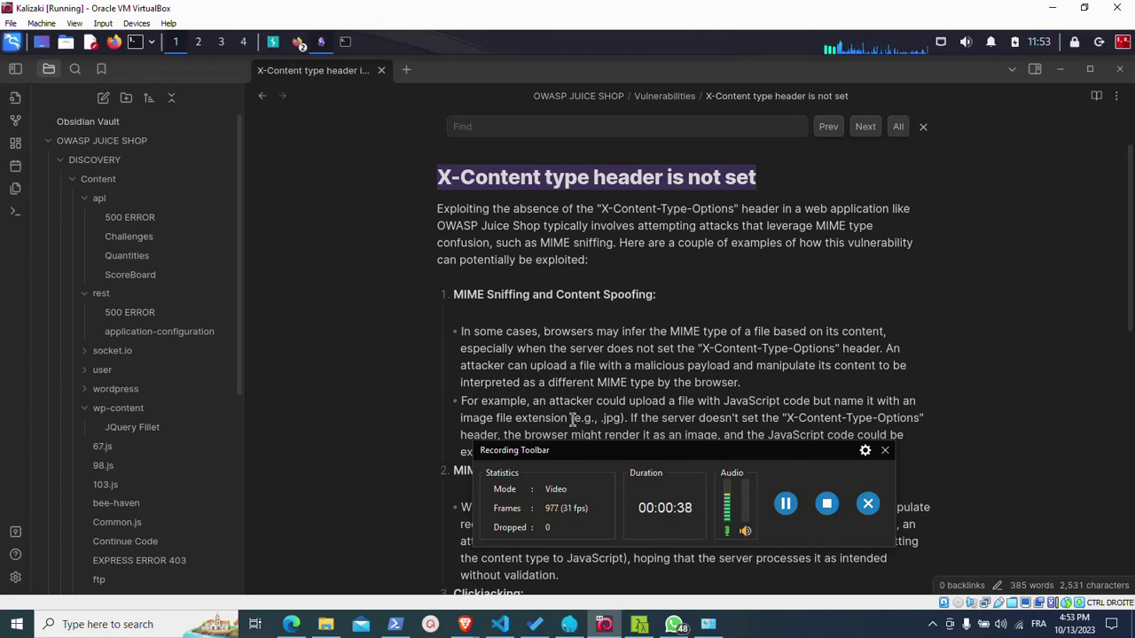
{"action": "key", "text": "ctrl+alt+Left"}
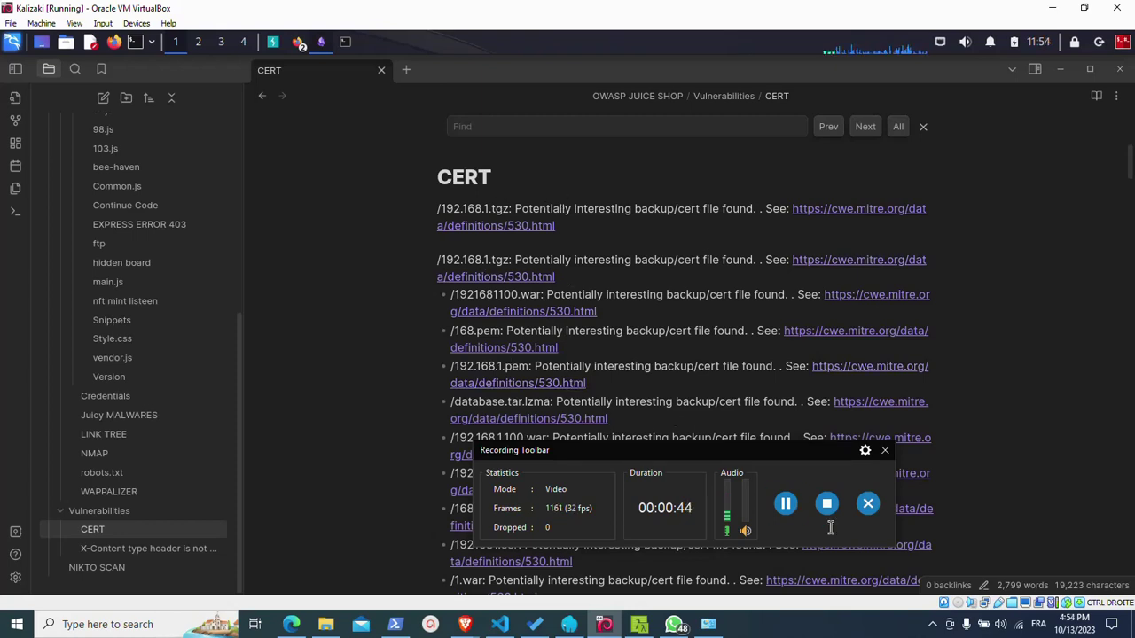
{"action": "key", "text": "ctrl+alt+Right"}
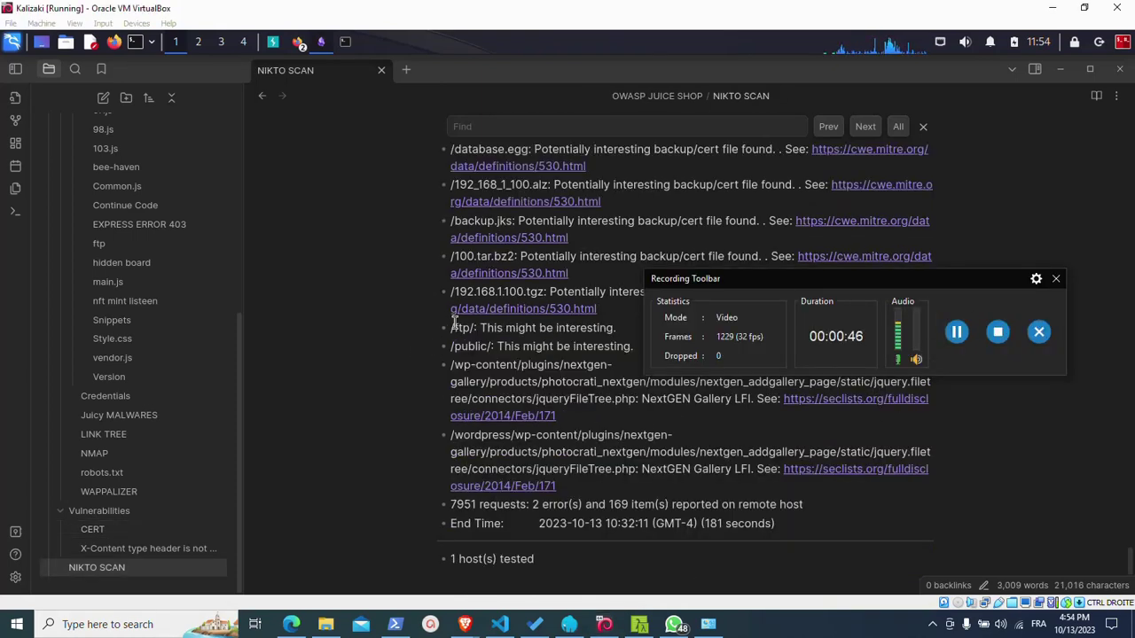
- Highlight the findings from /ftp/ down to the /wordpress/wp-content plugin paths
{"action": "left_click_drag", "start_coordinate": [446, 326], "coordinate": [931, 452]}
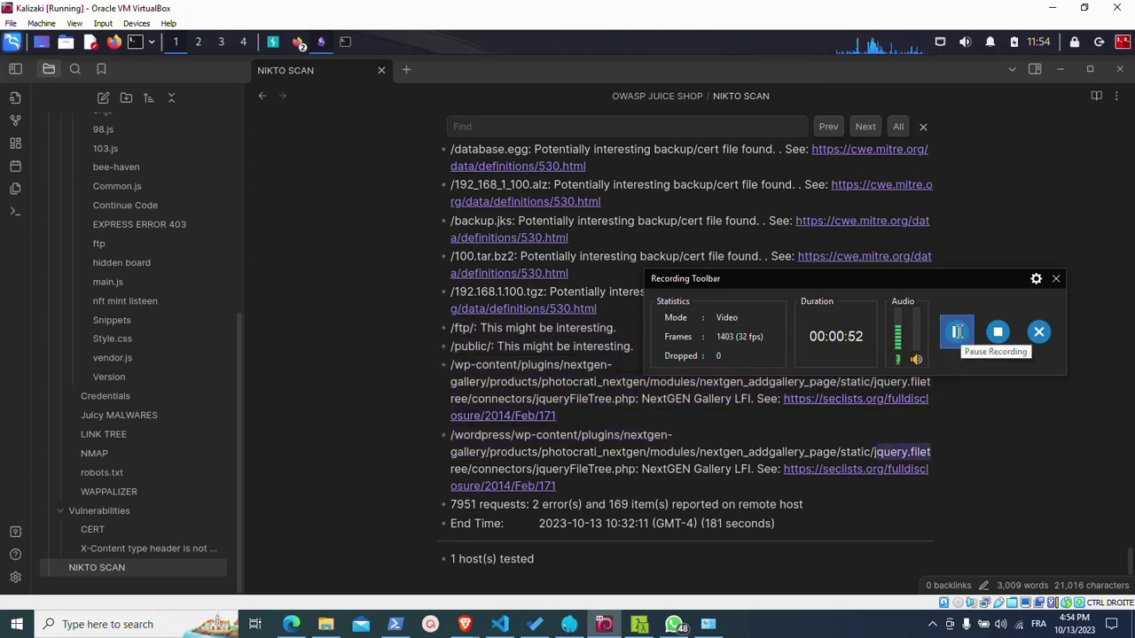
{"action": "left_click", "coordinate": [472, 437]}
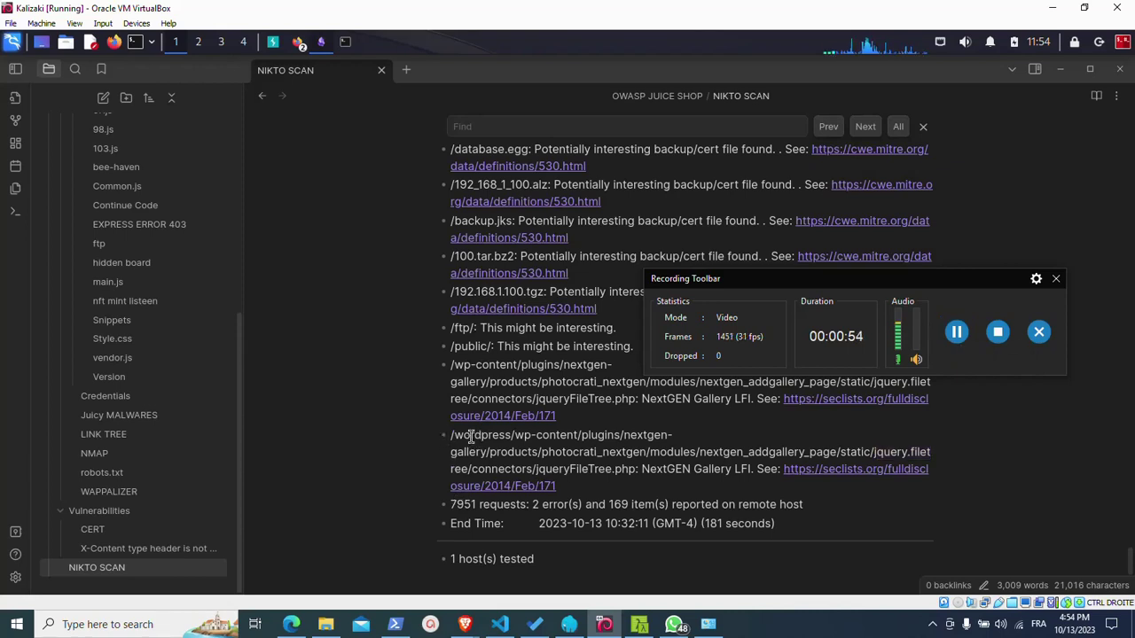
{"action": "left_click_drag", "start_coordinate": [454, 436], "coordinate": [558, 437]}
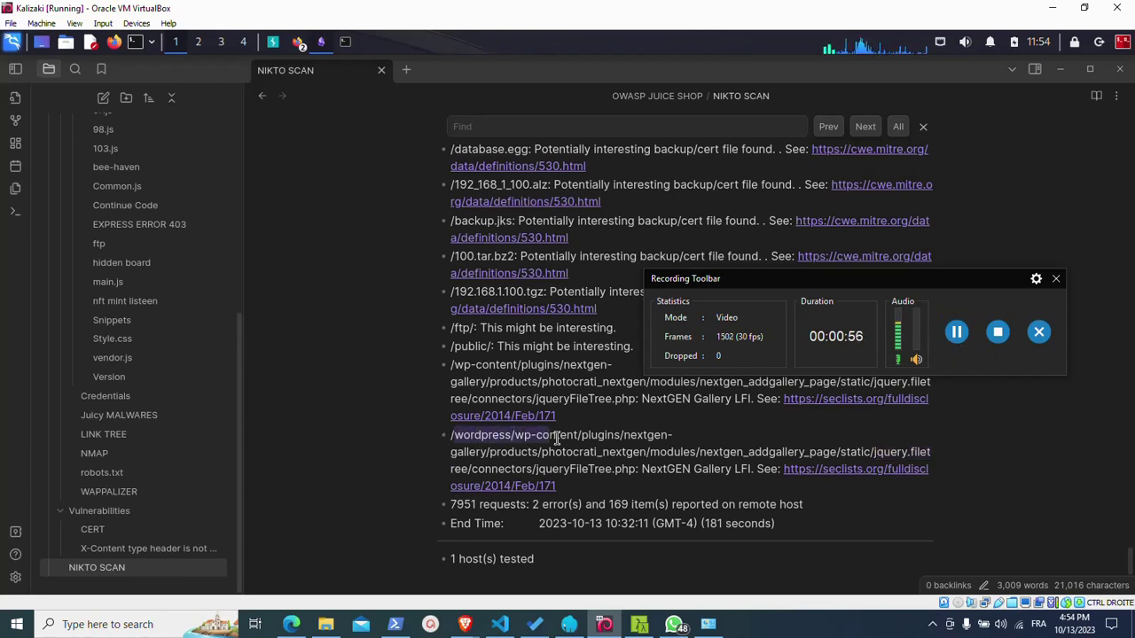
{"action": "left_click_drag", "start_coordinate": [454, 364], "coordinate": [531, 364]}
{"action": "left_click_drag", "start_coordinate": [458, 435], "coordinate": [541, 435]}
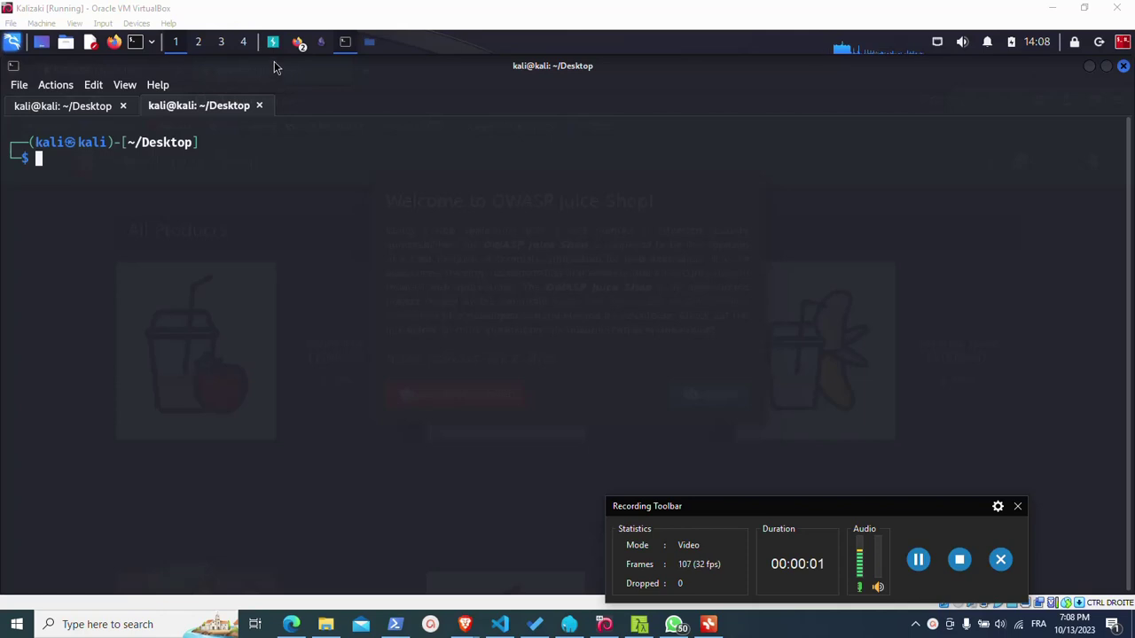
{"action": "left_click", "coordinate": [273, 42]}
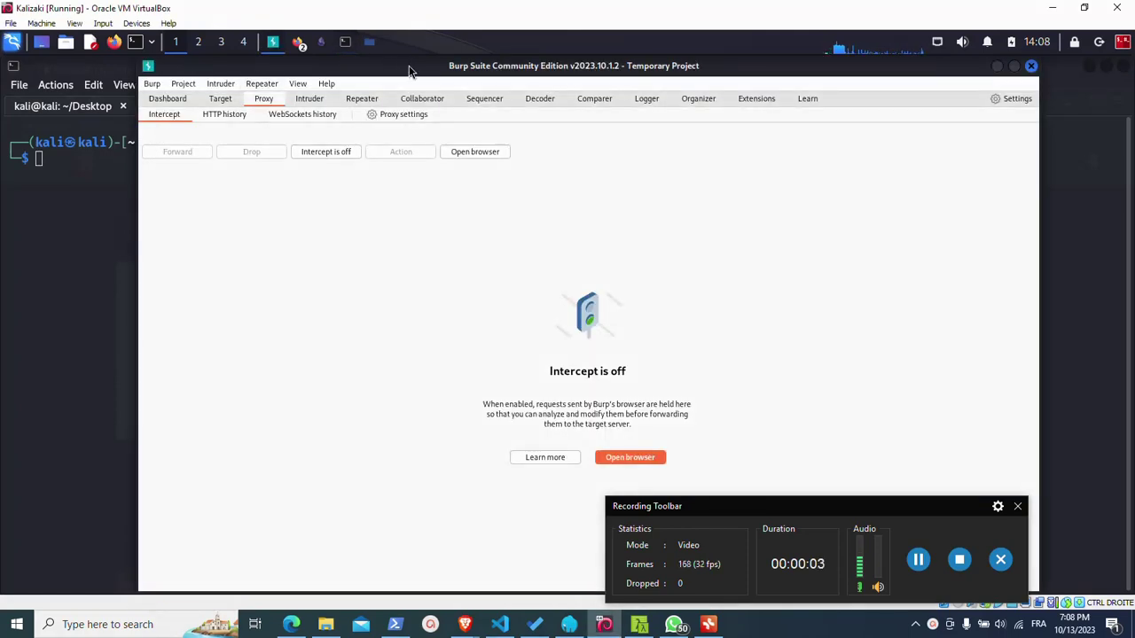
{"action": "left_click_drag", "start_coordinate": [409, 65], "coordinate": [437, 110]}
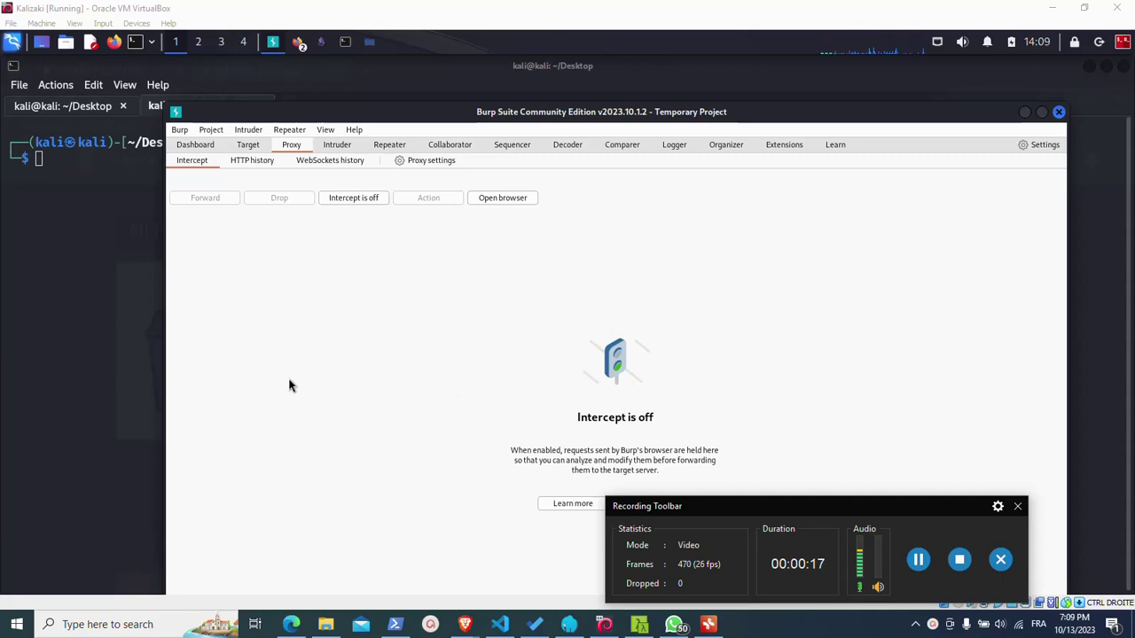
{"action": "left_click", "coordinate": [247, 145]}
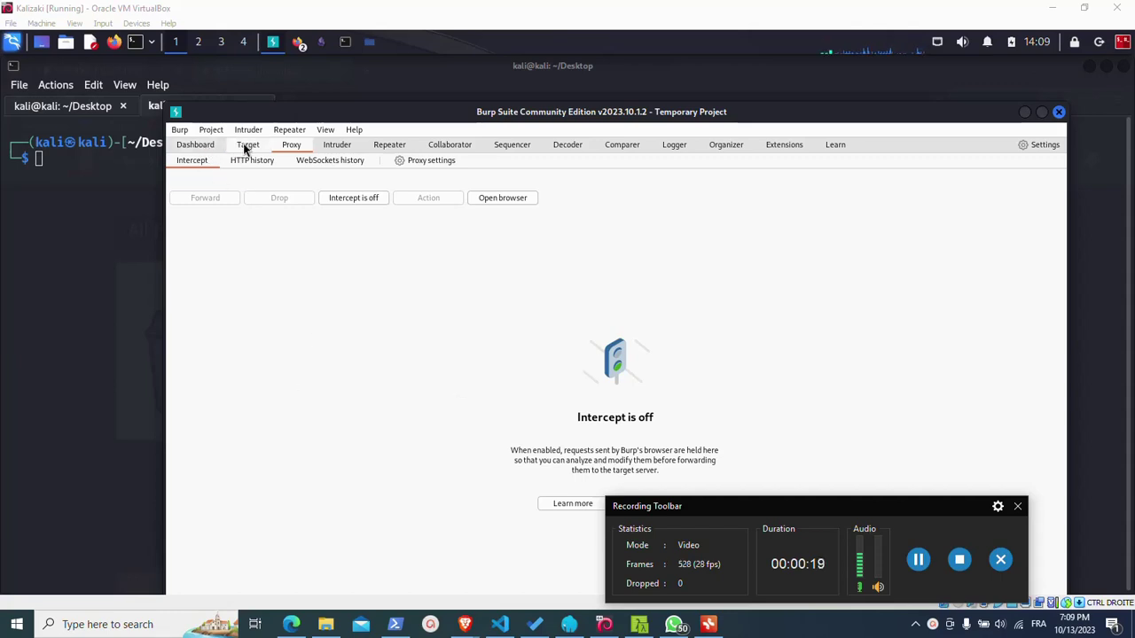
{"action": "left_click", "coordinate": [252, 210]}
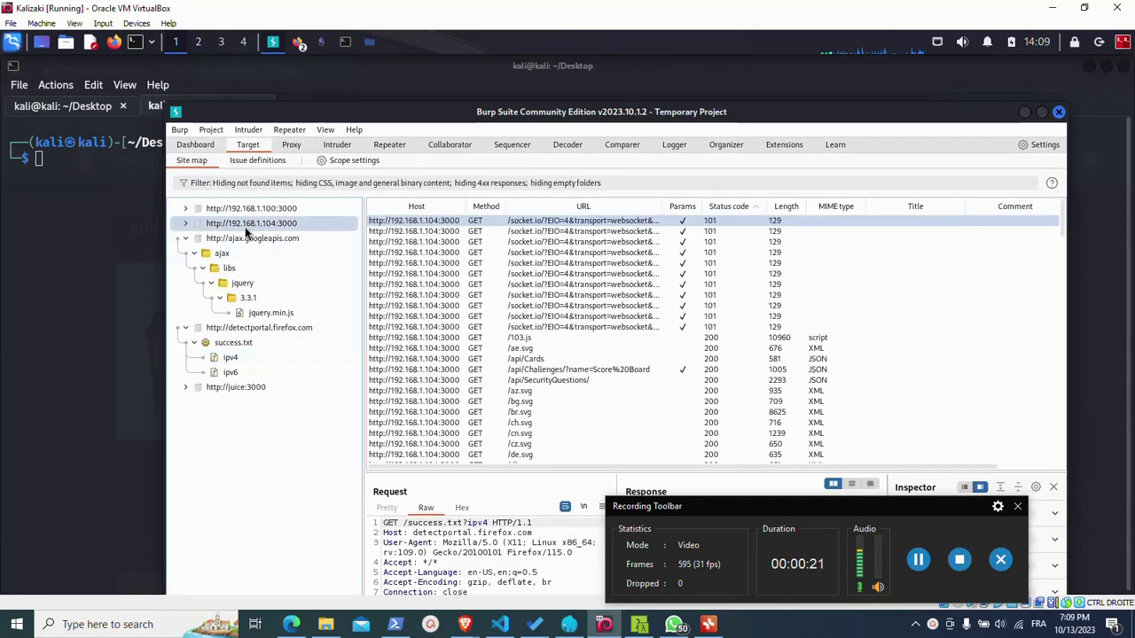
{"action": "left_click", "coordinate": [86, 161]}
{"action": "right_click", "coordinate": [86, 160]}
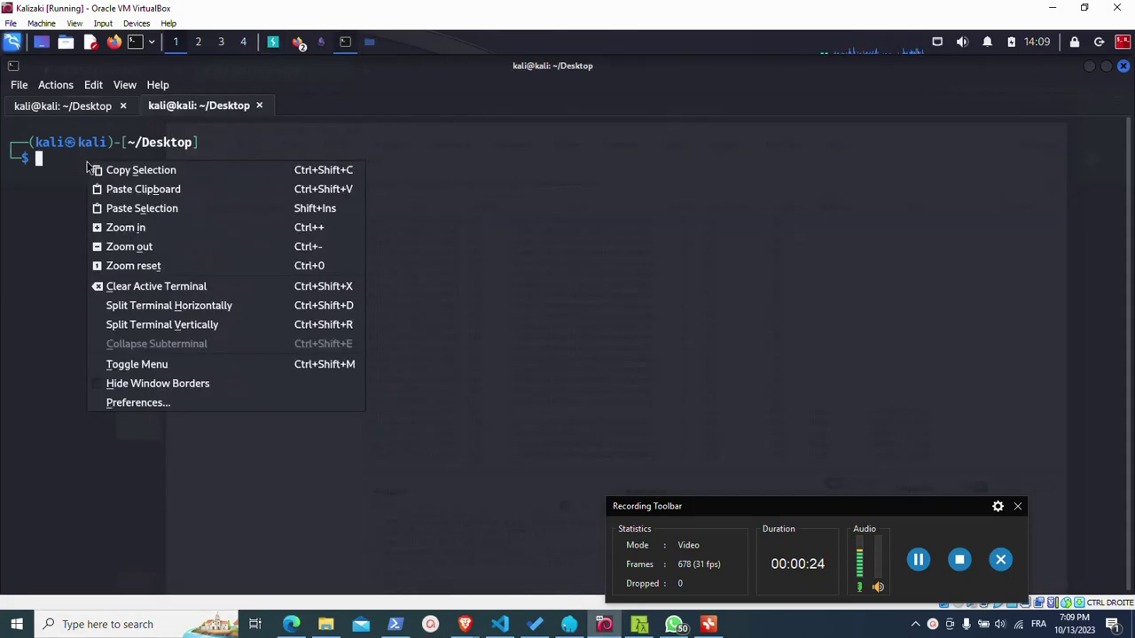
- Open /etc/hosts with sudo nano and check the 192.168.1.104 juice entry
{"action": "left_click", "coordinate": [152, 189]}
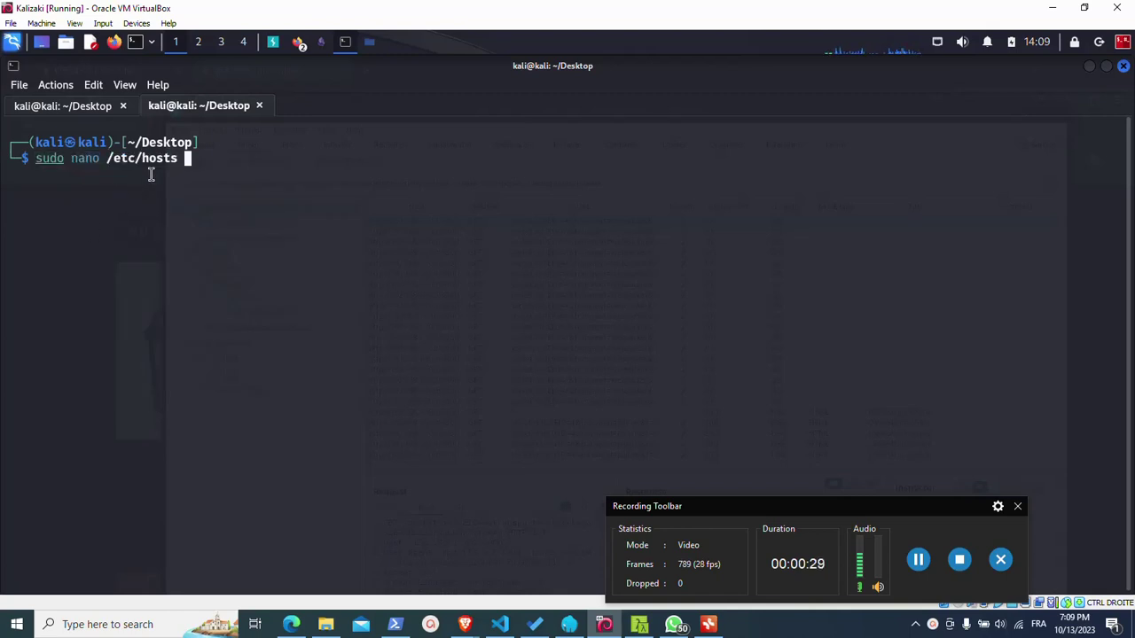
{"action": "key", "text": "Return"}
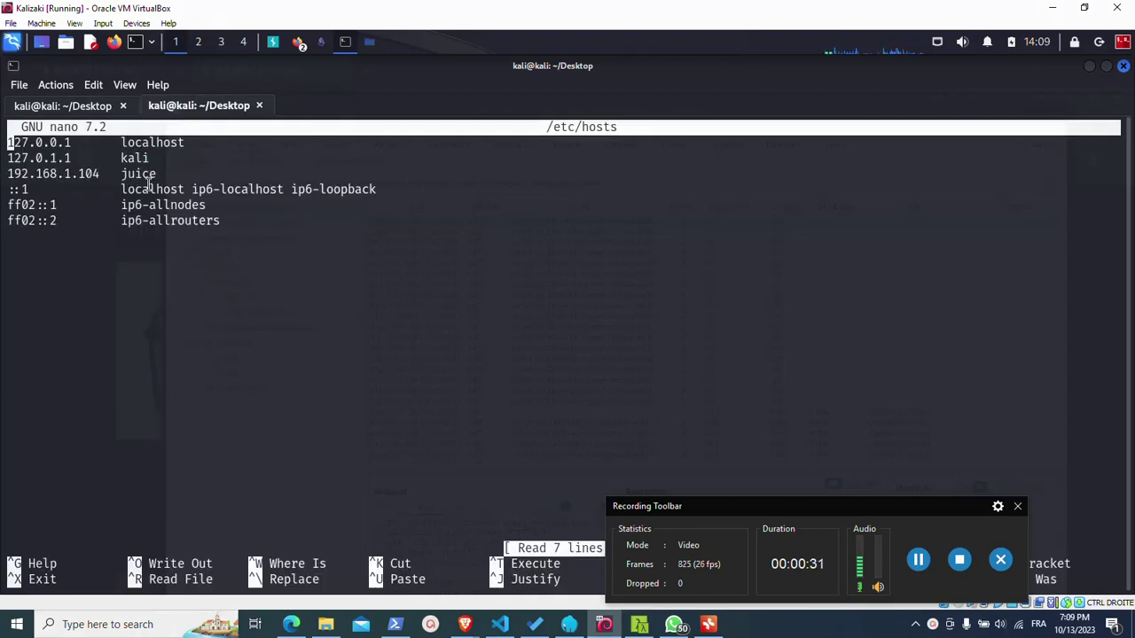
{"action": "key", "text": "Down"}
{"action": "key", "text": "Down"}
{"action": "key", "text": "Right"}
{"action": "key", "text": "Right"}
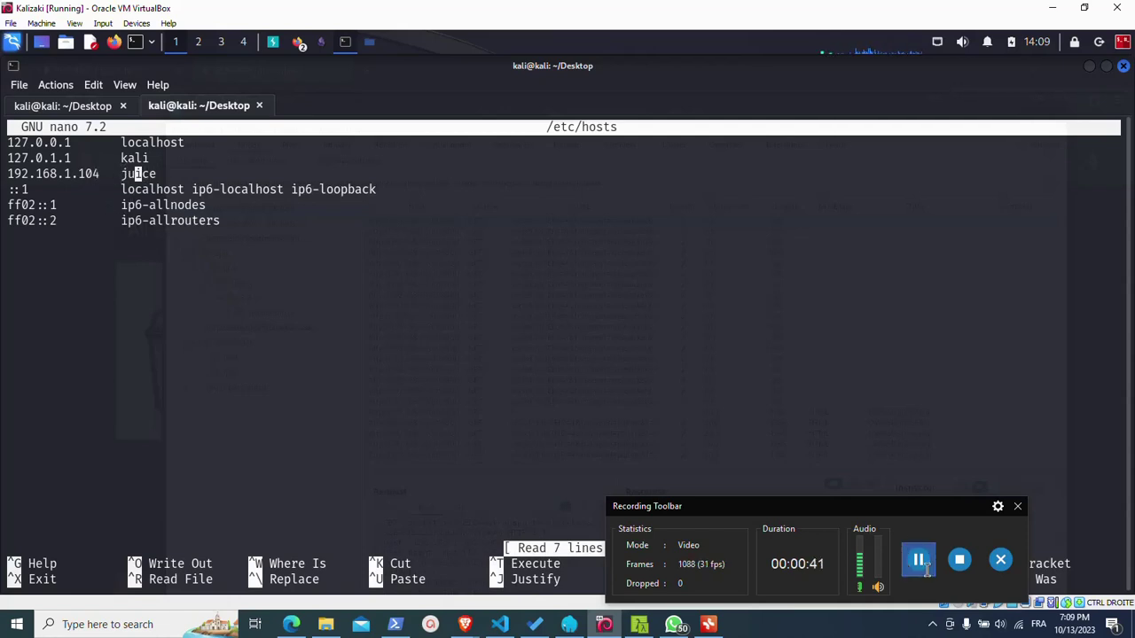
{"action": "key", "text": "ctrl+x"}
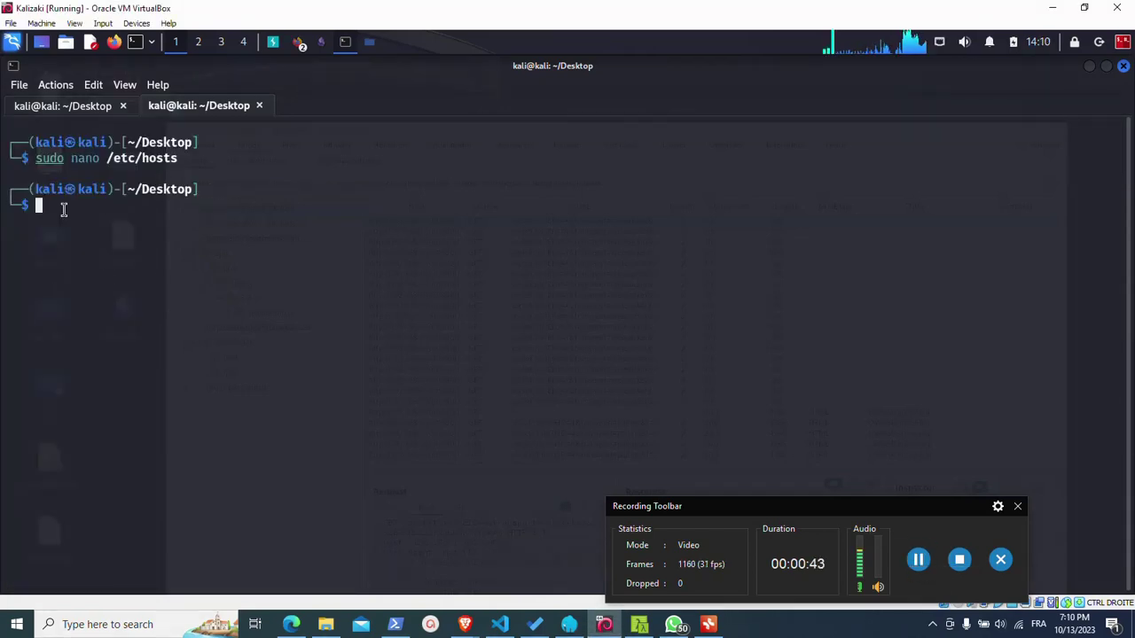
- Reopen /etc/hosts to confirm juice maps to 192.168.1.100 and 192.168.1.104, then exit
{"action": "key", "text": "Up"}
{"action": "key", "text": "Return"}
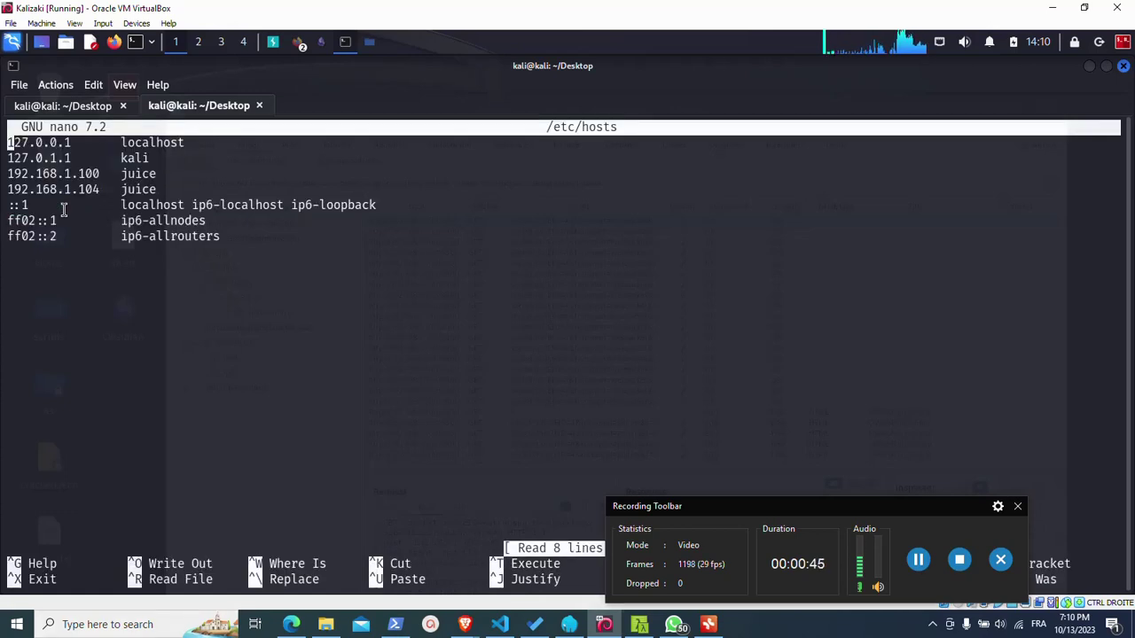
{"action": "double_click", "coordinate": [28, 174]}
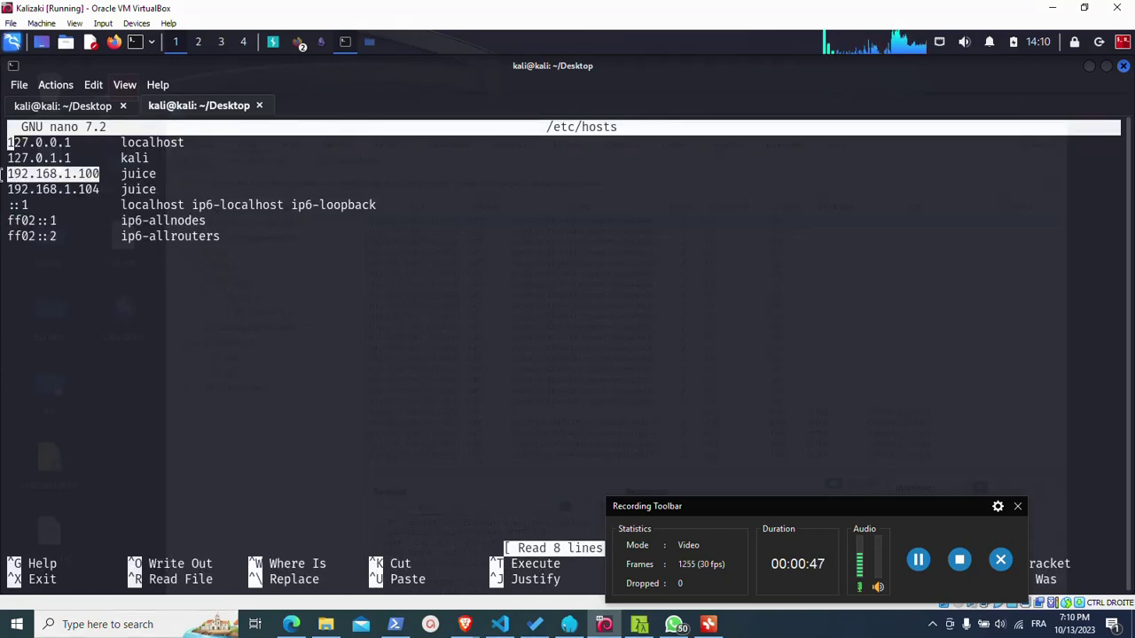
{"action": "left_click_drag", "start_coordinate": [104, 190], "coordinate": [24, 191]}
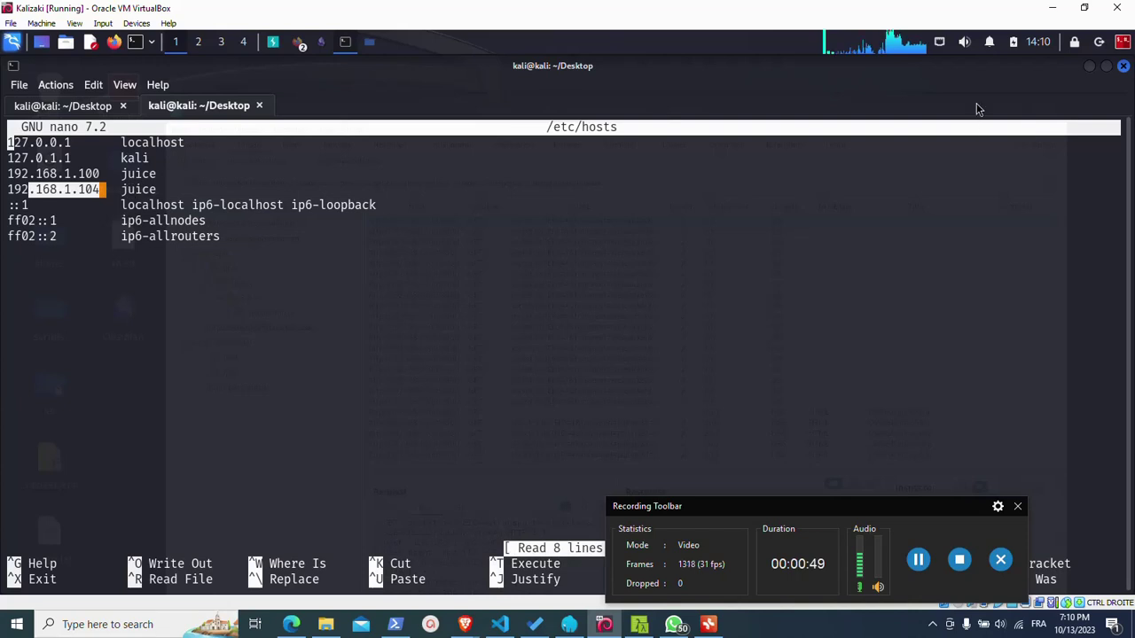
{"action": "left_click", "coordinate": [292, 214]}
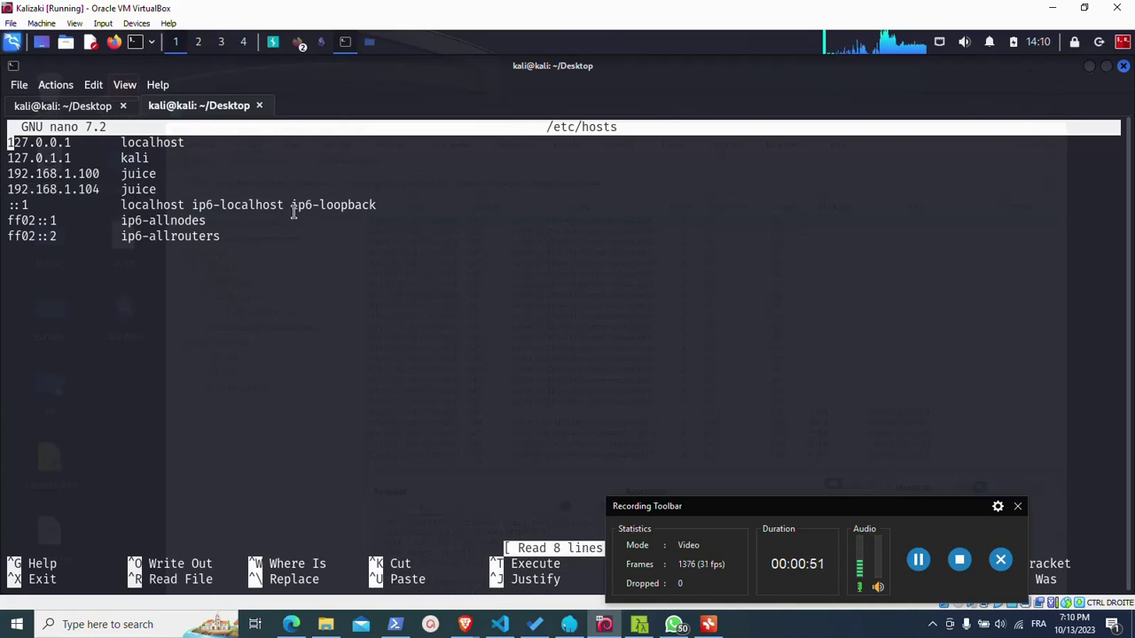
{"action": "key", "text": "ctrl+x"}
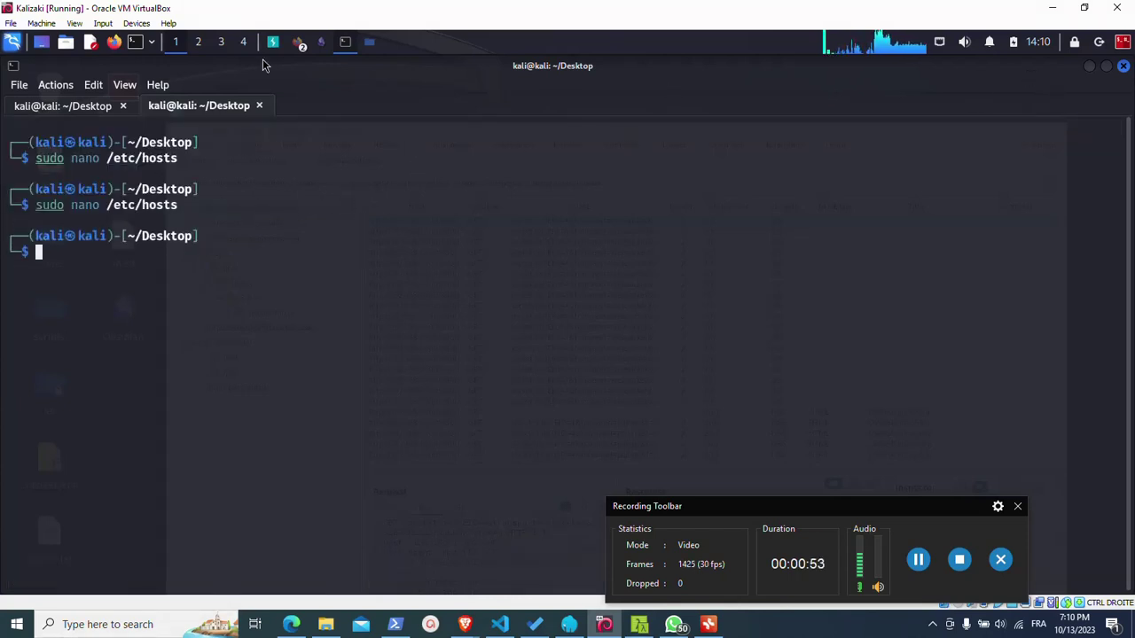
- Load juice:3000 in the Juice Shop Firefox window, dismiss the welcome banner, then bring Burp forward
{"action": "left_click", "coordinate": [299, 45]}
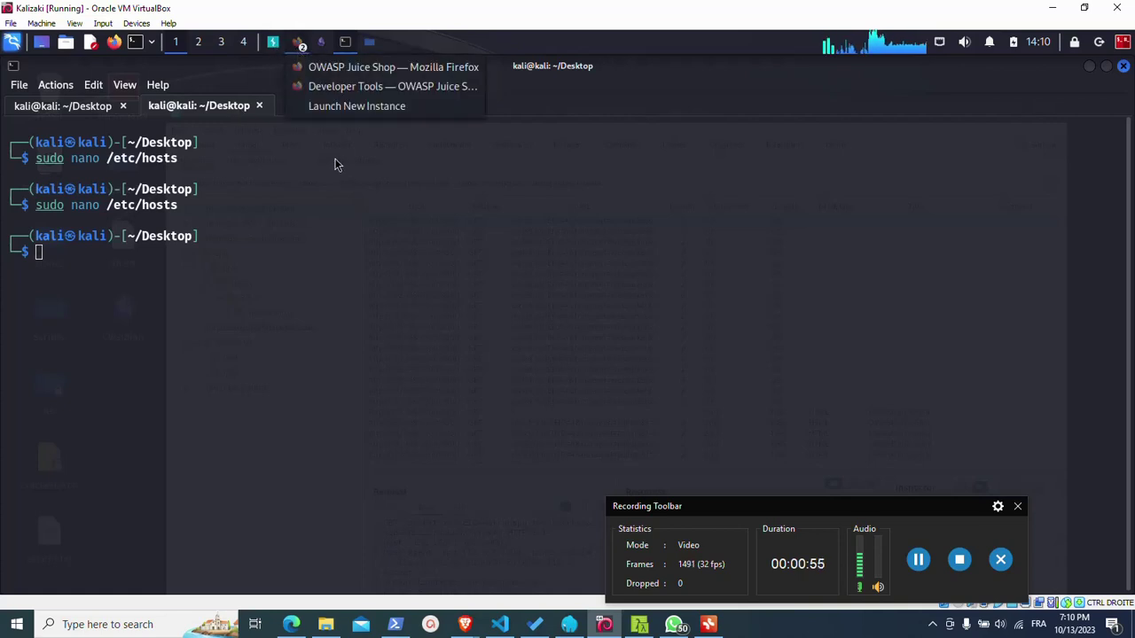
{"action": "left_click", "coordinate": [370, 62]}
{"action": "left_click", "coordinate": [255, 100]}
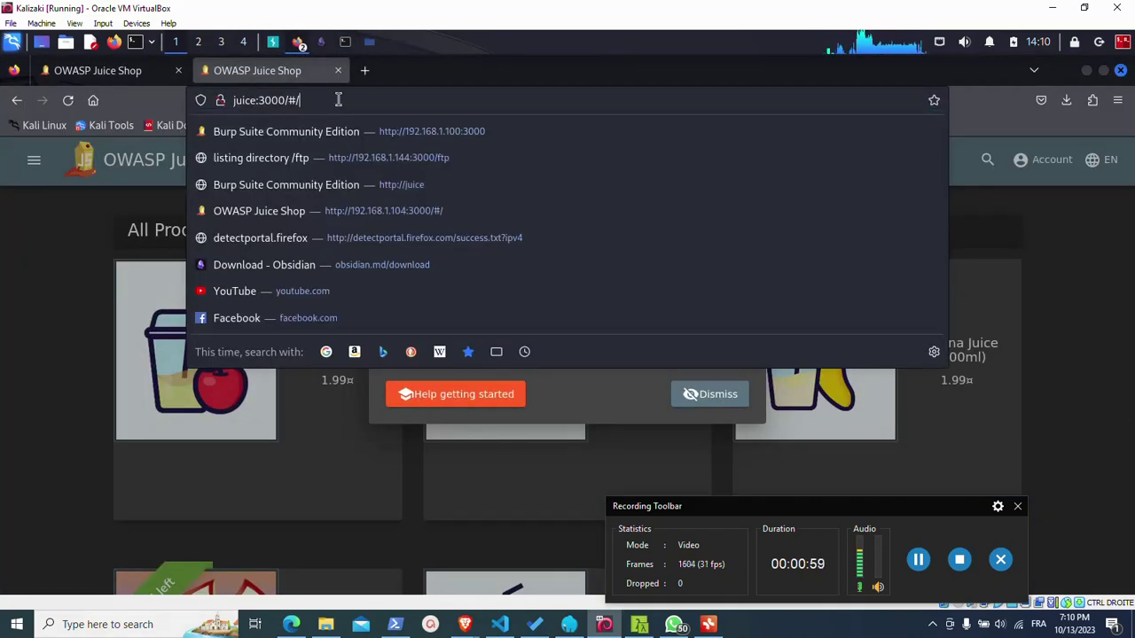
{"action": "key", "text": "ctrl+a"}
{"action": "type", "text": "juice:30"}
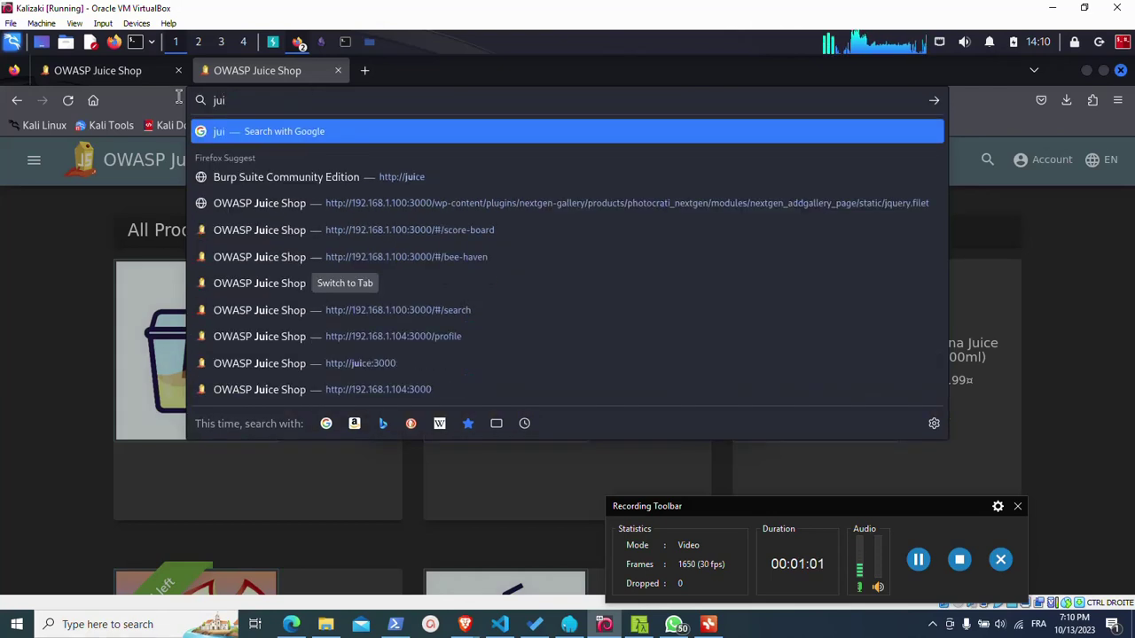
{"action": "type", "text": "0"}
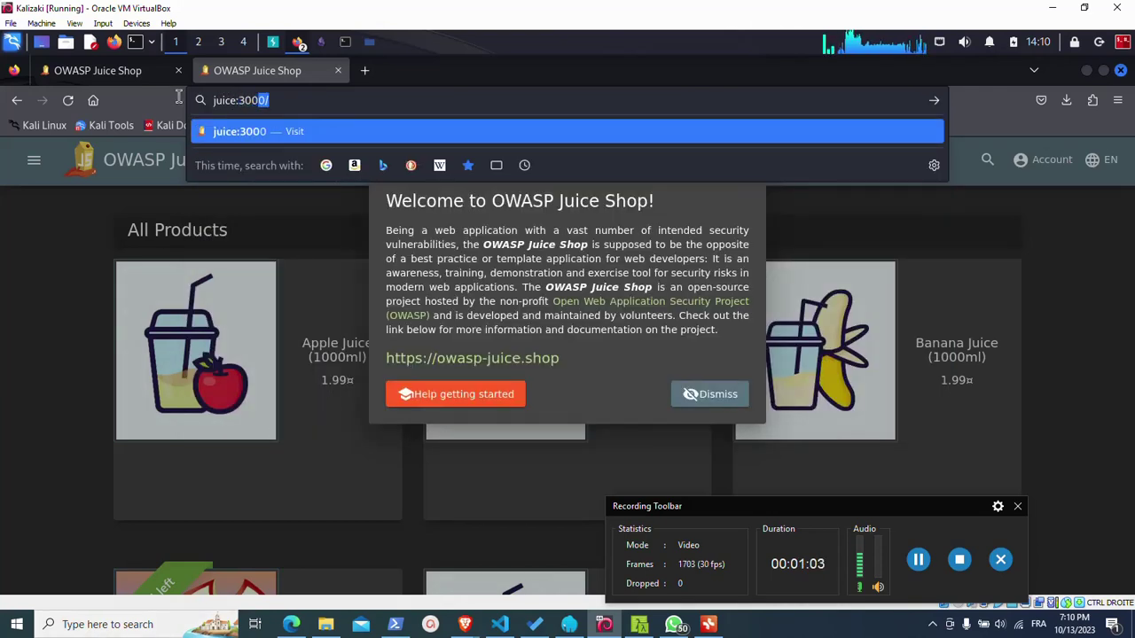
{"action": "type", "text": "0"}
{"action": "key", "text": "BackSpace"}
{"action": "key", "text": "Return"}
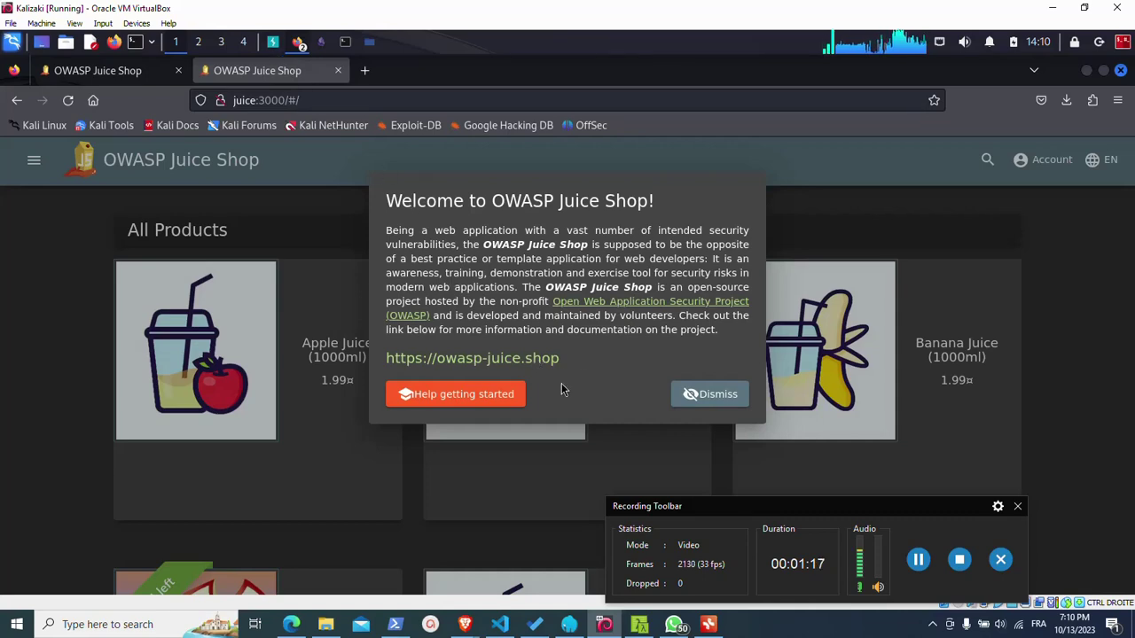
{"action": "left_click", "coordinate": [712, 392]}
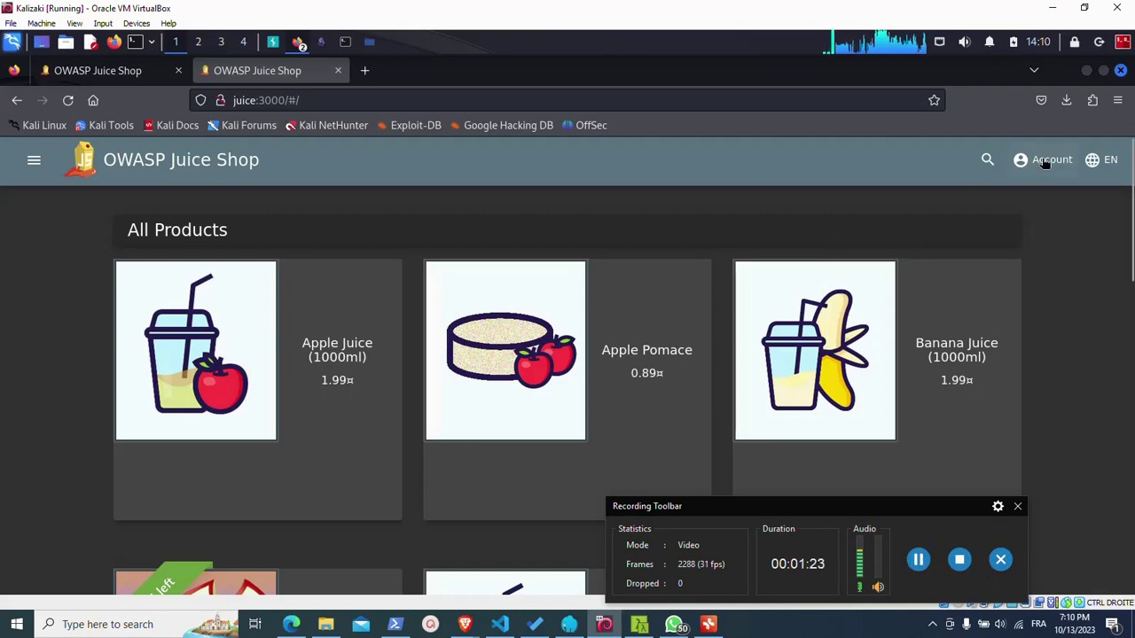
{"action": "left_click", "coordinate": [275, 45]}
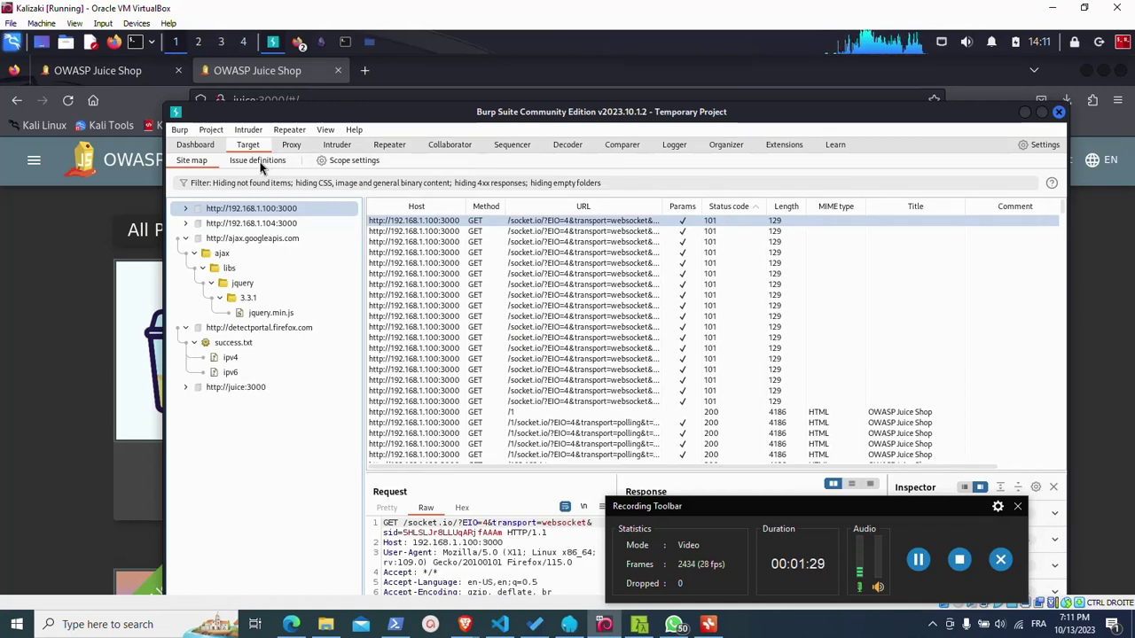
- Turn on Burp proxy interception and forward the request from opening the Juice Shop login page
{"action": "left_click", "coordinate": [290, 145]}
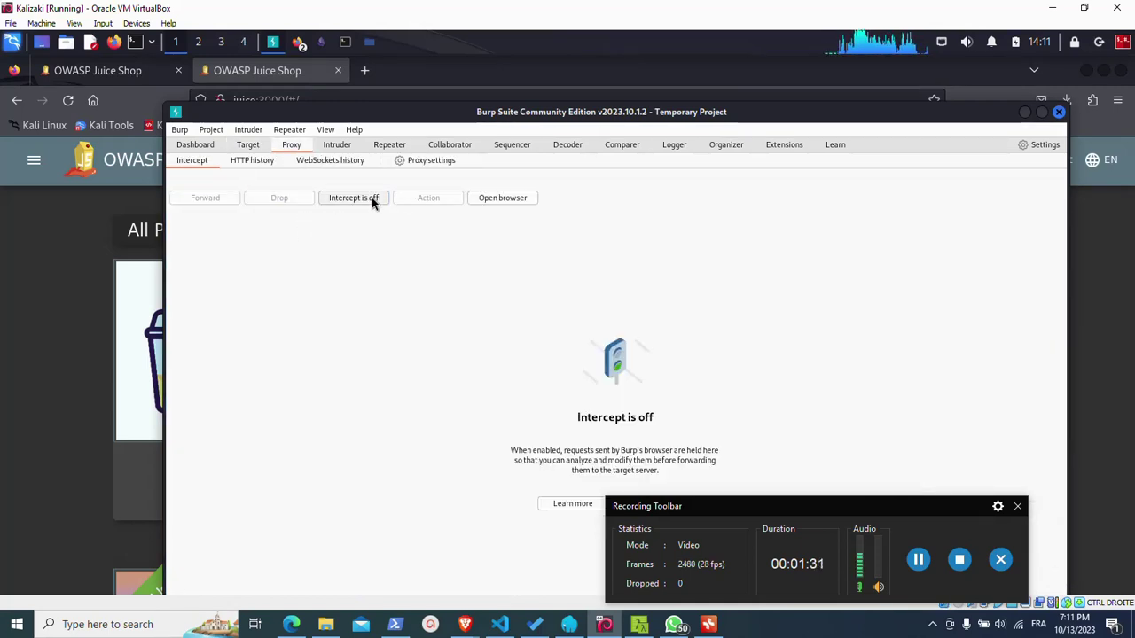
{"action": "mouse_move", "coordinate": [853, 112]}
{"action": "left_mouse_down"}
{"action": "mouse_move", "coordinate": [690, 129]}
{"action": "mouse_move", "coordinate": [754, 130]}
{"action": "left_mouse_up"}
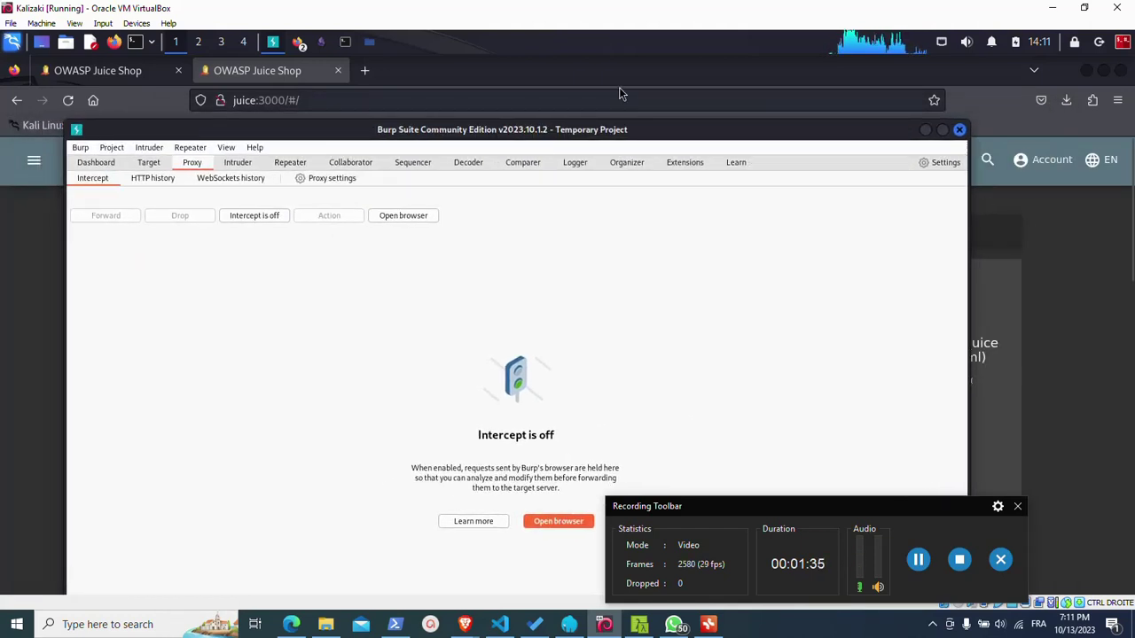
{"action": "left_click", "coordinate": [252, 217]}
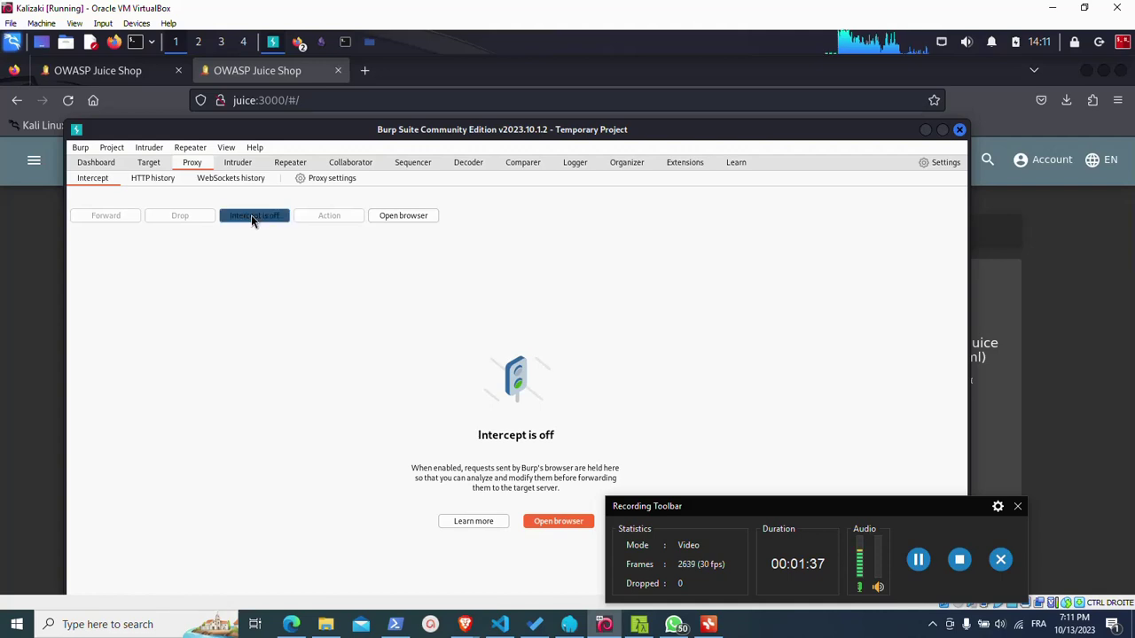
{"action": "left_click", "coordinate": [1050, 165]}
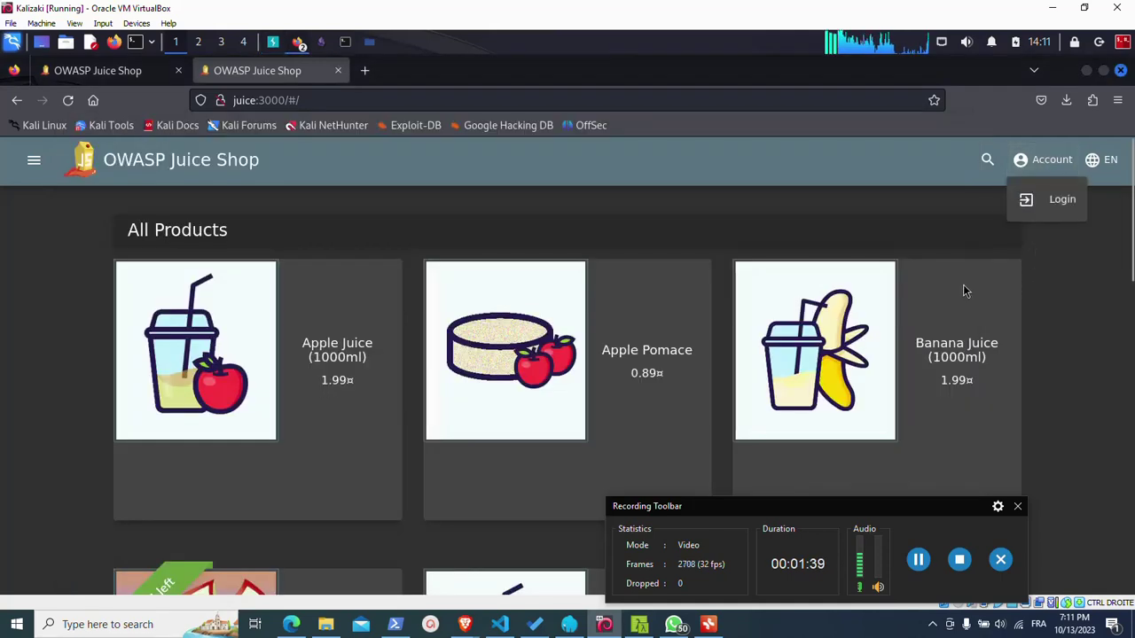
{"action": "left_click", "coordinate": [1038, 198]}
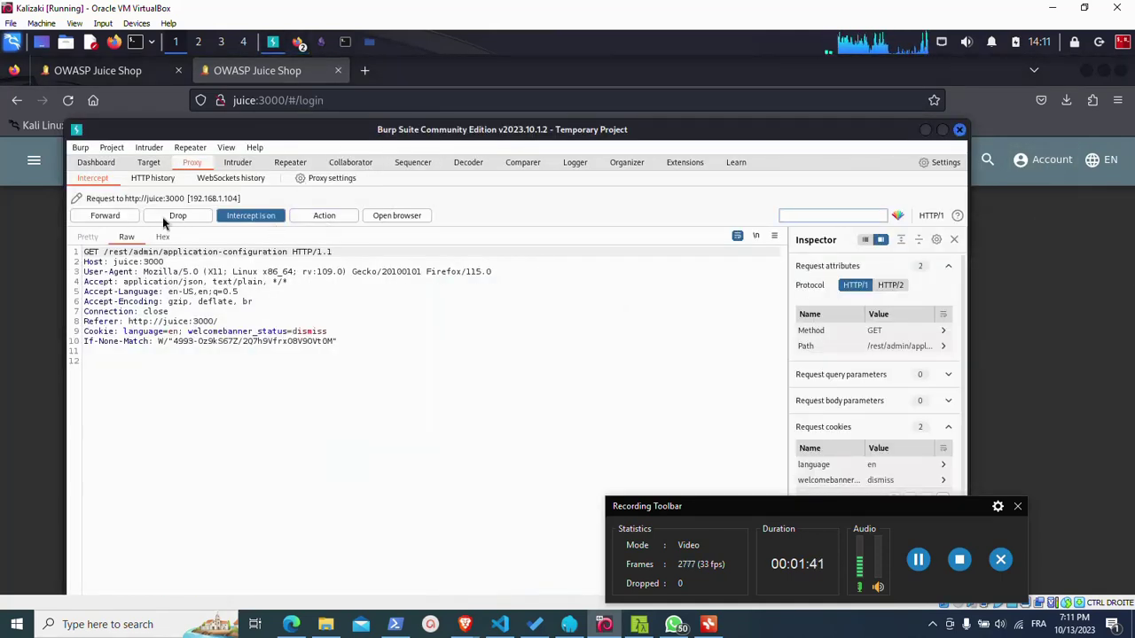
{"action": "left_click", "coordinate": [115, 217]}
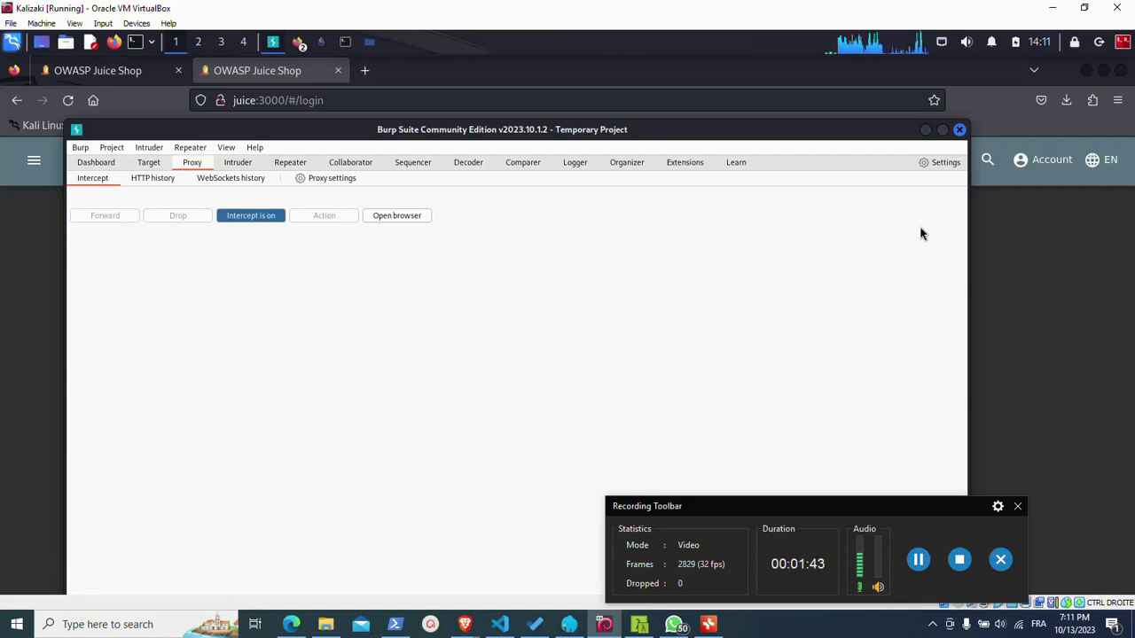
- Enter the account's e-mail address in the Juice Shop login form and move to Password
{"action": "left_click", "coordinate": [1000, 224]}
{"action": "left_click", "coordinate": [513, 286]}
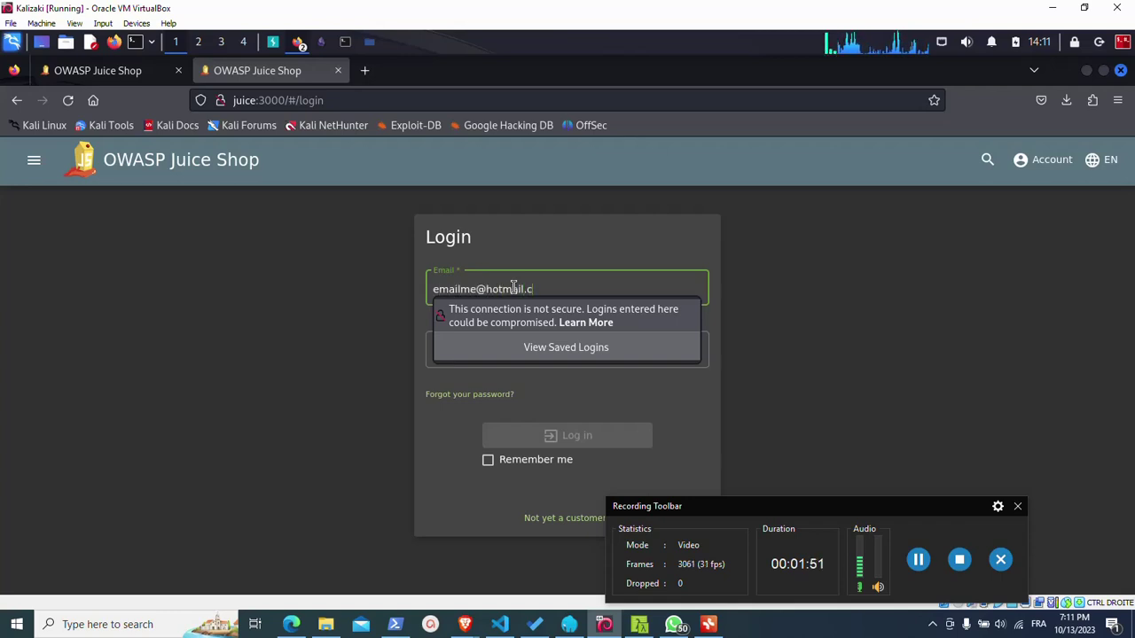
{"action": "type", "text": "om"}
{"action": "key", "text": "Tab"}
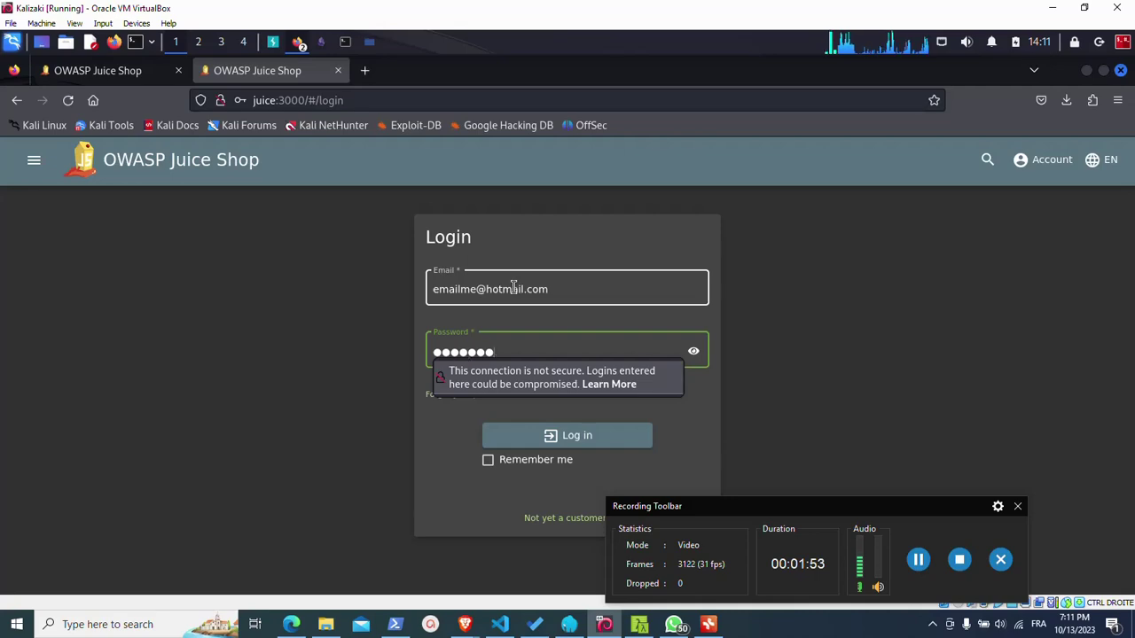
- Submit the login with a seven-character password, forward both intercepted requests, then disable interception
{"action": "left_click", "coordinate": [561, 435]}
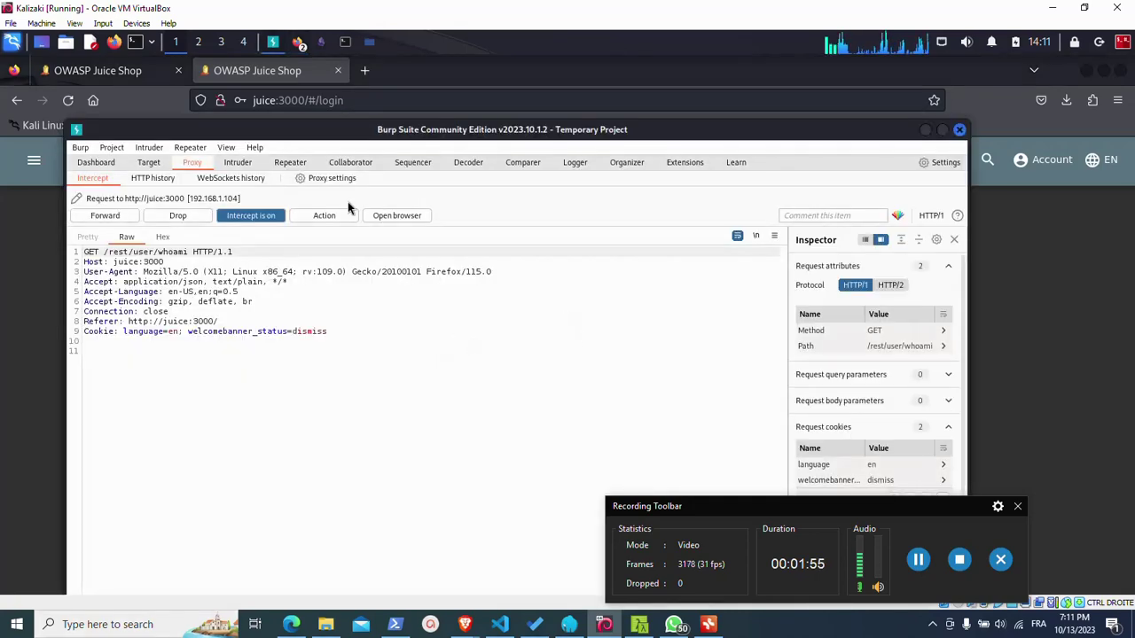
{"action": "left_click", "coordinate": [93, 219]}
{"action": "left_click", "coordinate": [94, 216]}
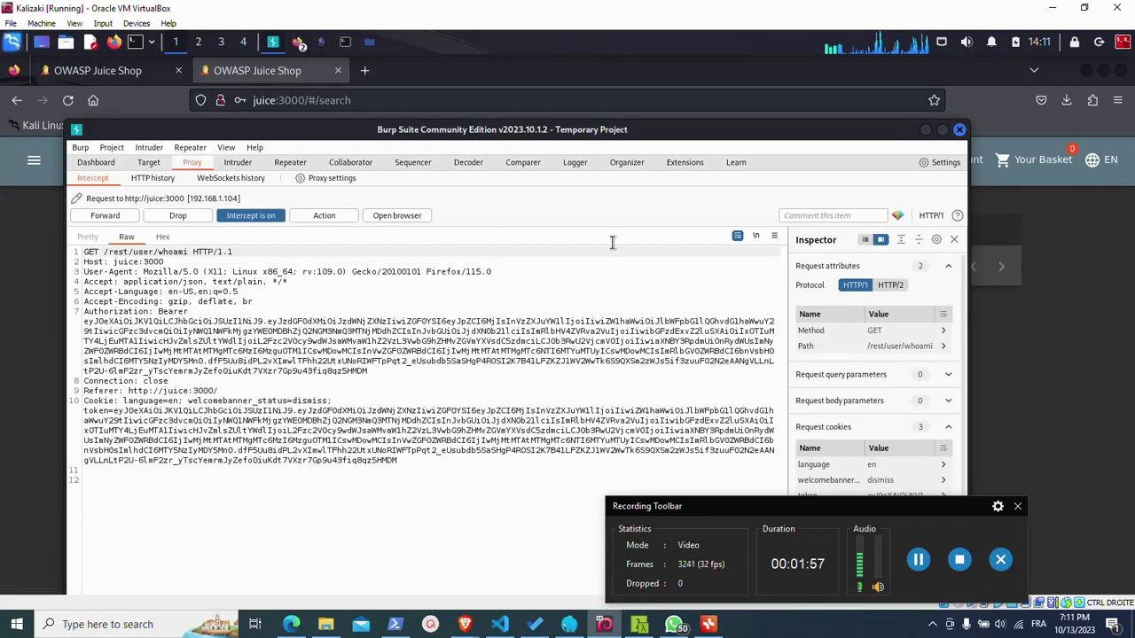
{"action": "left_click", "coordinate": [266, 218]}
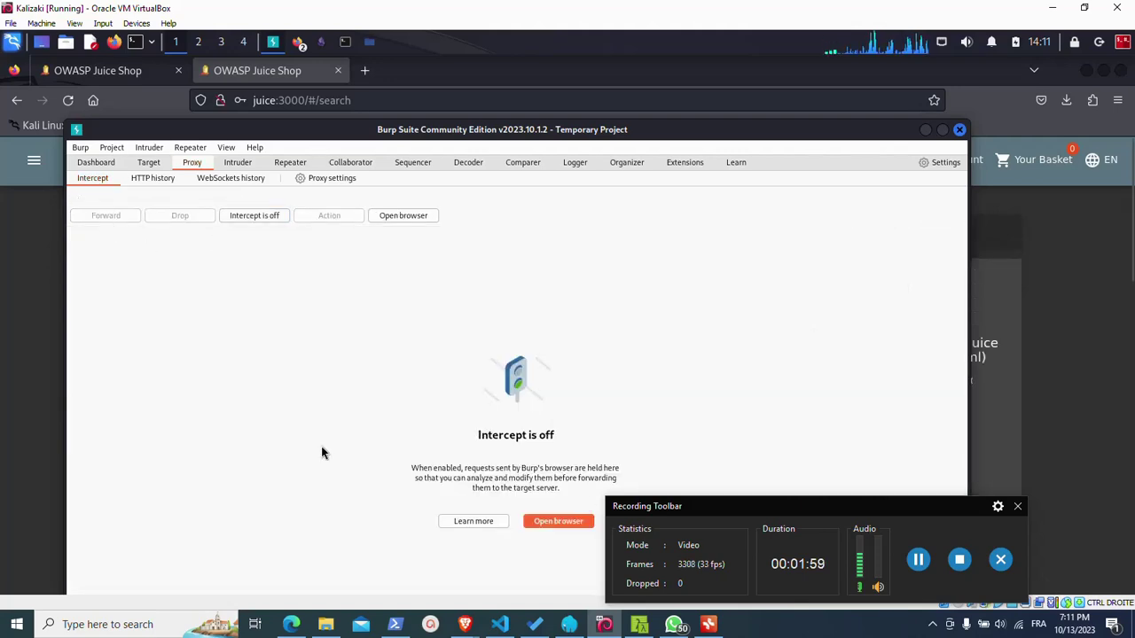
{"action": "left_click", "coordinate": [925, 132]}
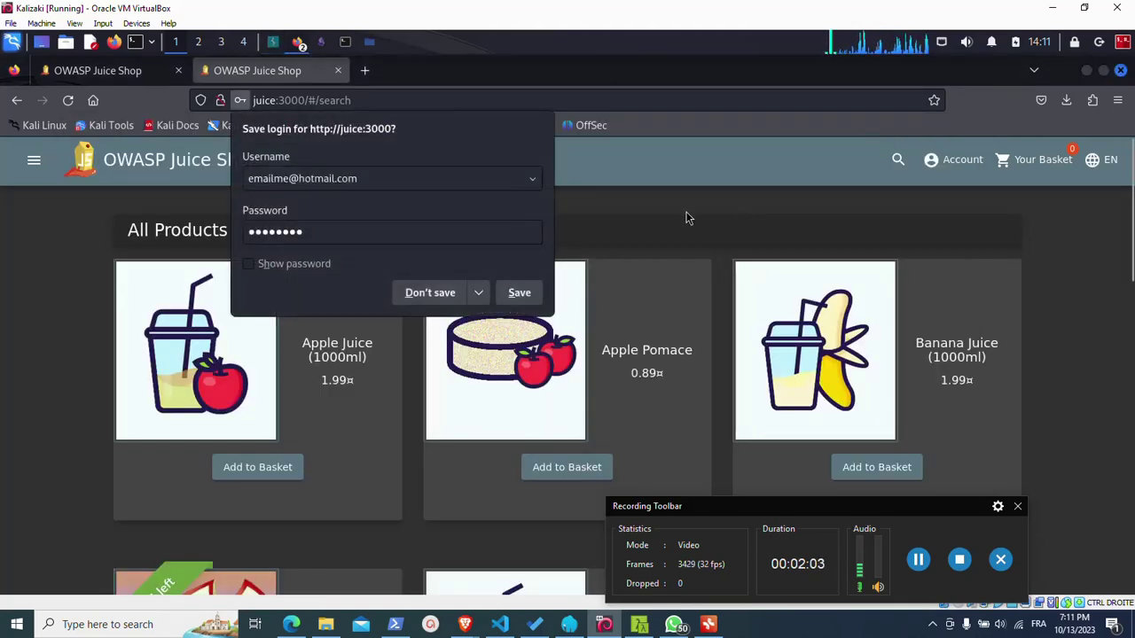
- Dismiss Firefox's save-login prompt and reopen the Account menu showing the Logout option
{"action": "key", "text": "Escape"}
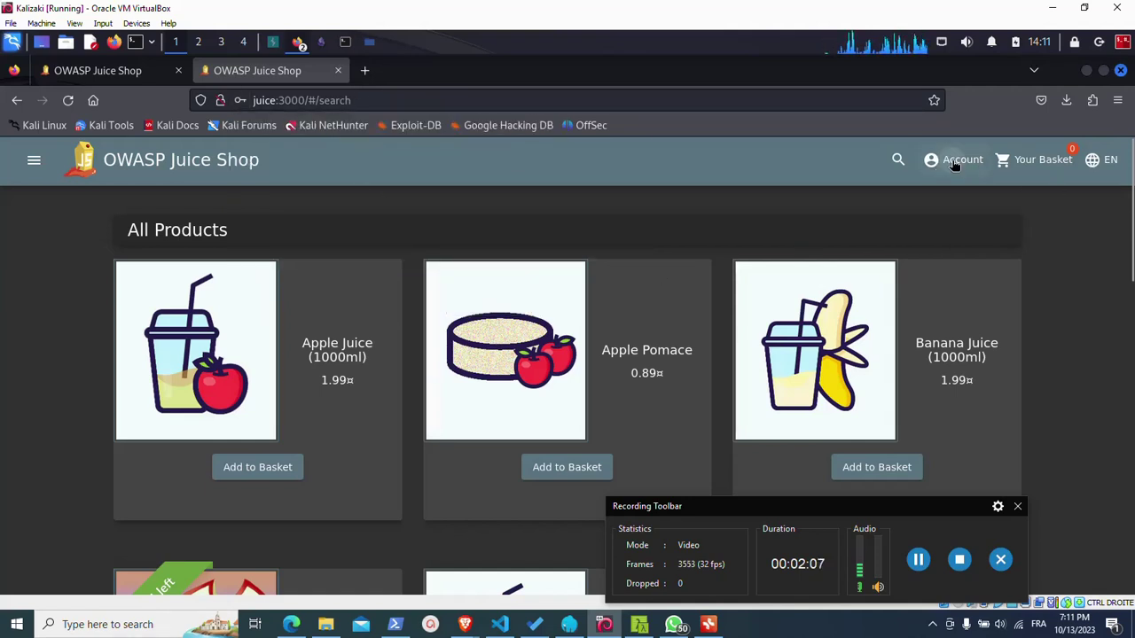
{"action": "left_click", "coordinate": [951, 160]}
{"action": "mouse_move", "coordinate": [975, 234]}
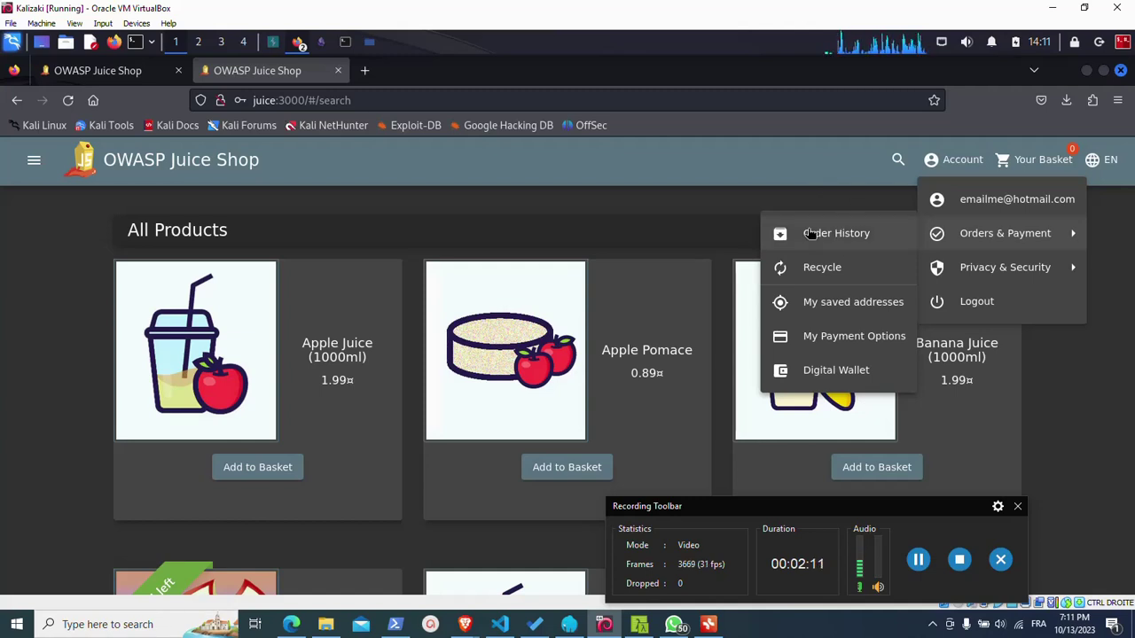
{"action": "left_click", "coordinate": [680, 207]}
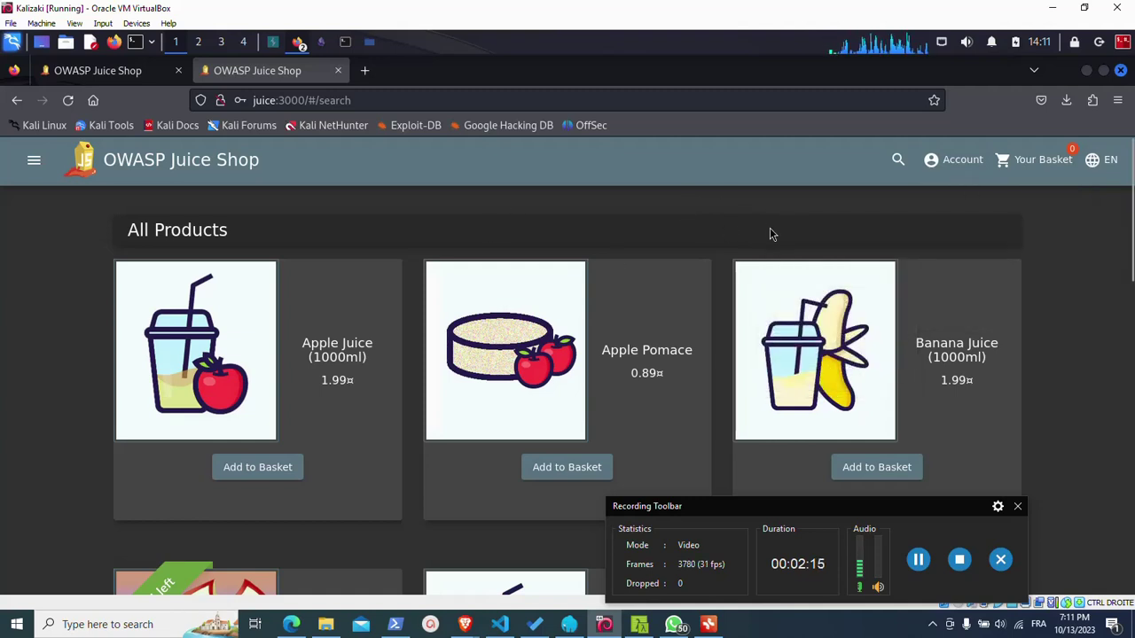
{"action": "left_click", "coordinate": [959, 165]}
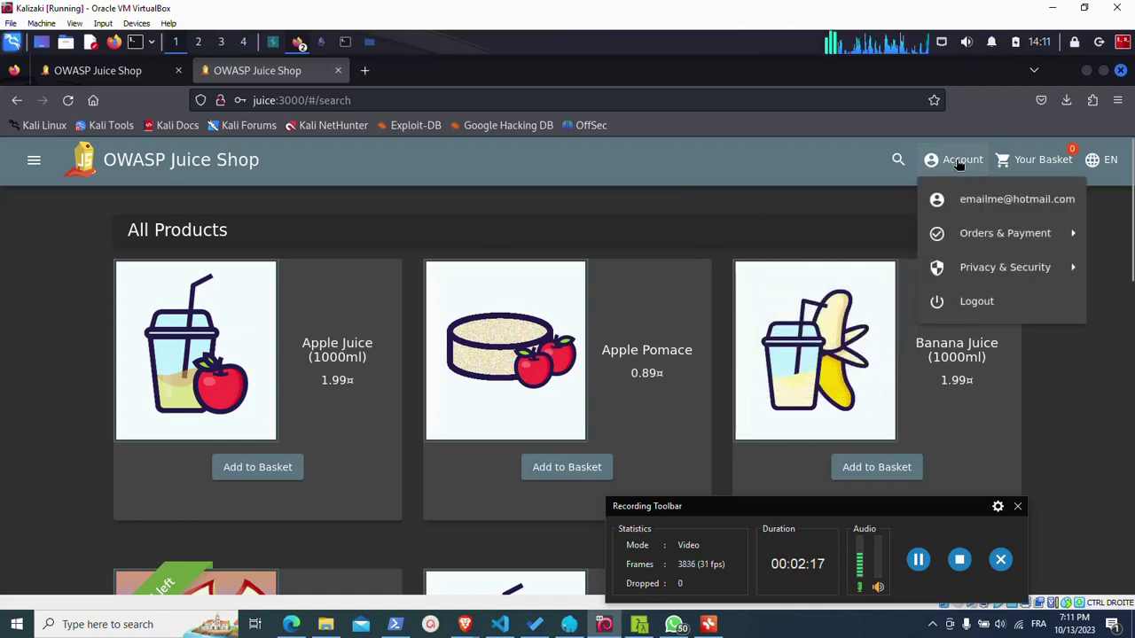
- Open the User Profile page, read its upload instructions, and focus the Image URL field
{"action": "left_click", "coordinate": [972, 201]}
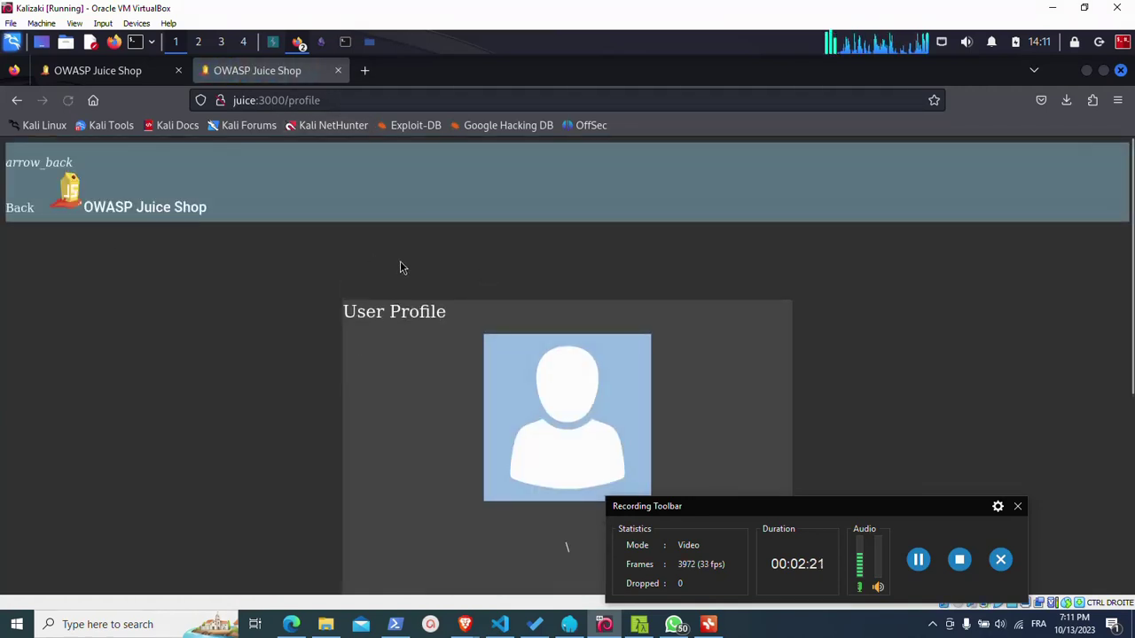
{"action": "scroll", "coordinate": [453, 242], "scroll_direction": "down", "scroll_amount": 4}
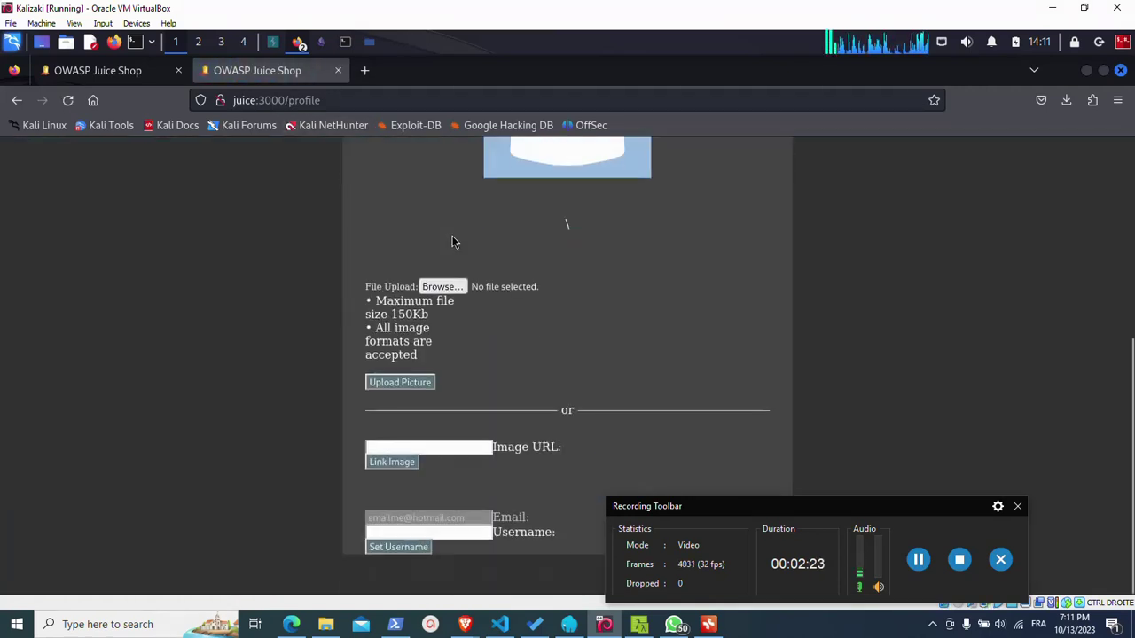
{"action": "scroll", "coordinate": [452, 242], "scroll_direction": "up", "scroll_amount": 2}
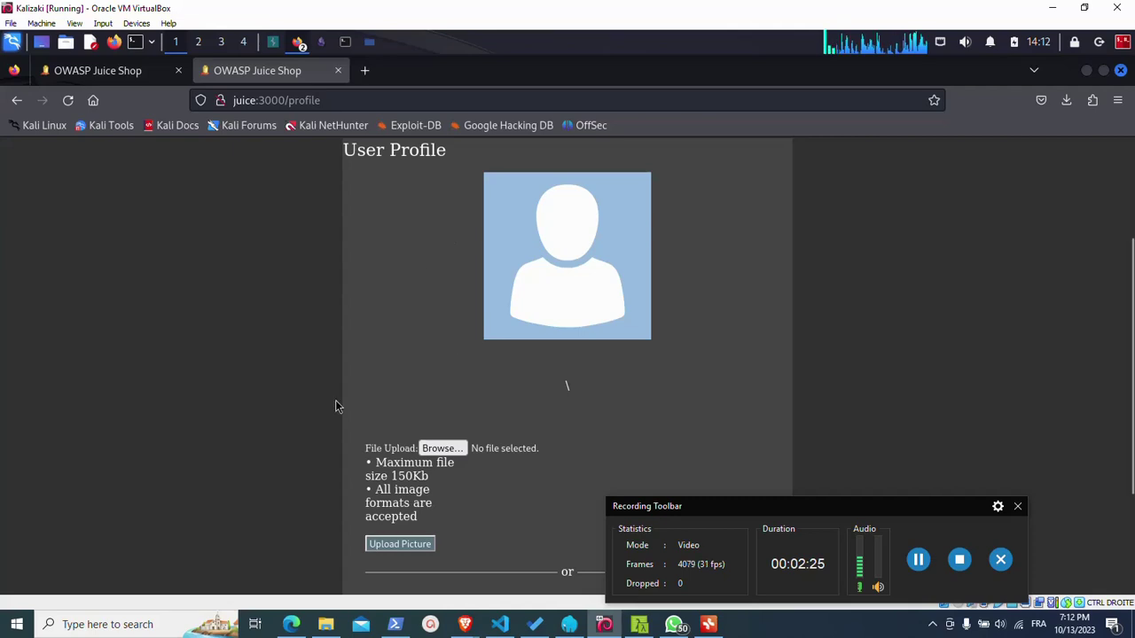
{"action": "left_click_drag", "start_coordinate": [362, 446], "coordinate": [417, 523]}
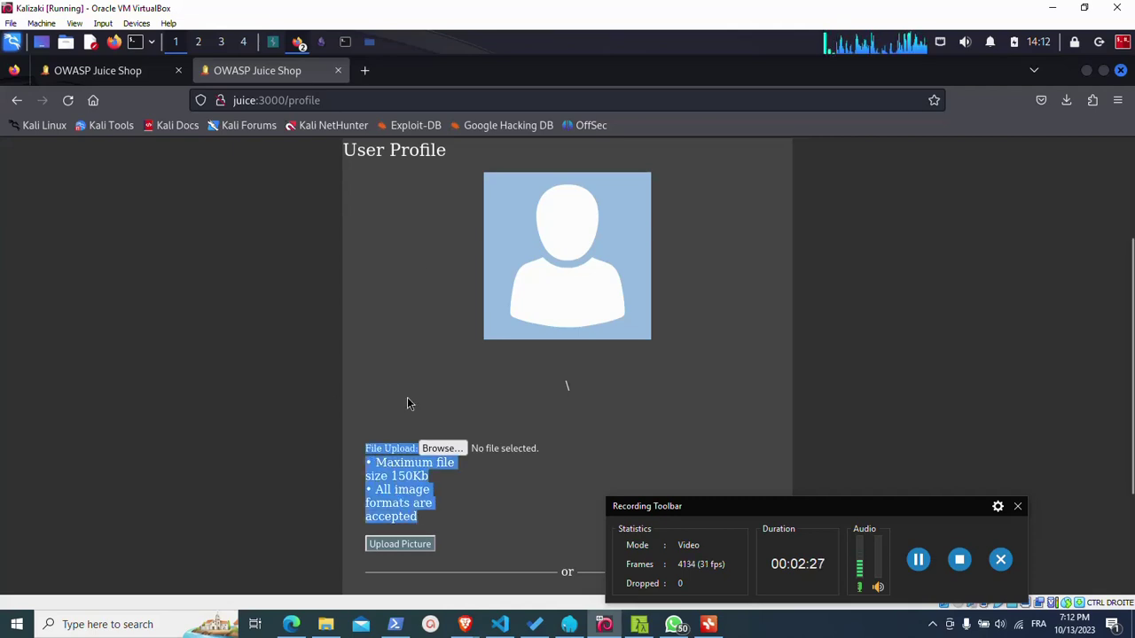
{"action": "scroll", "coordinate": [448, 398], "scroll_direction": "down", "scroll_amount": 1}
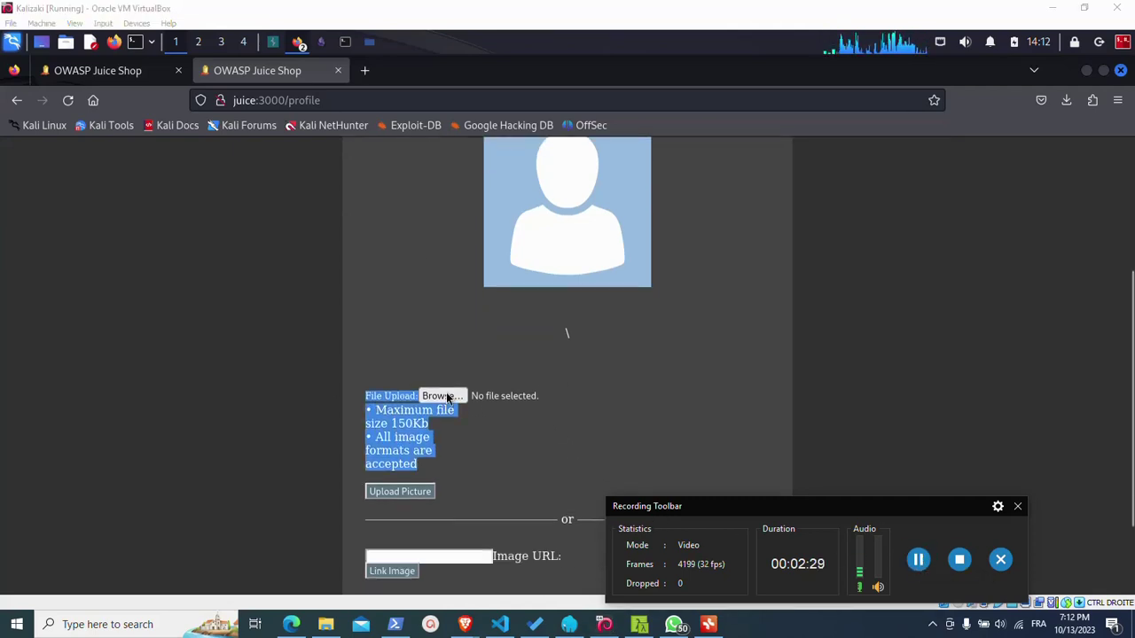
{"action": "scroll", "coordinate": [448, 395], "scroll_direction": "down", "scroll_amount": 2}
{"action": "scroll", "coordinate": [424, 432], "scroll_direction": "up", "scroll_amount": 3}
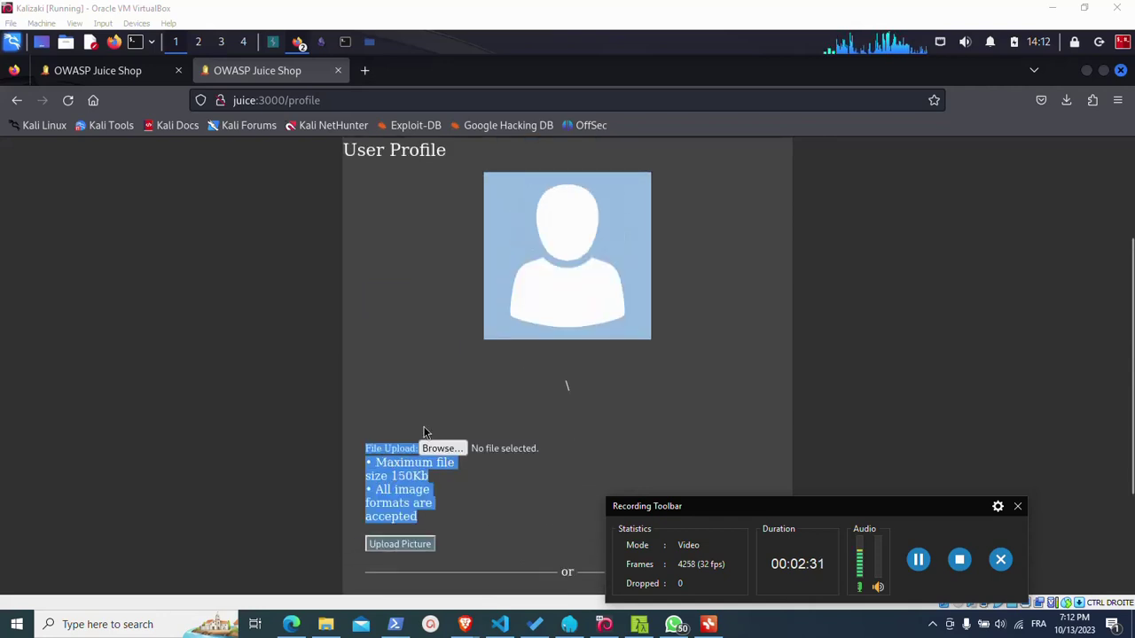
{"action": "left_click", "coordinate": [372, 416]}
{"action": "scroll", "coordinate": [372, 416], "scroll_direction": "down", "scroll_amount": 3}
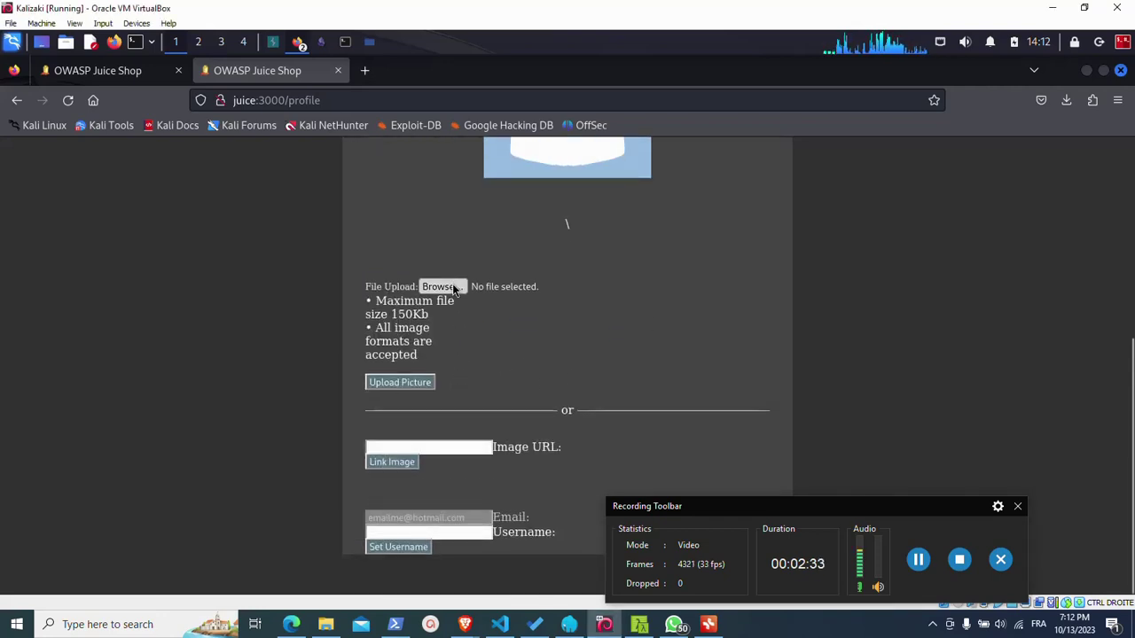
{"action": "left_click", "coordinate": [397, 449]}
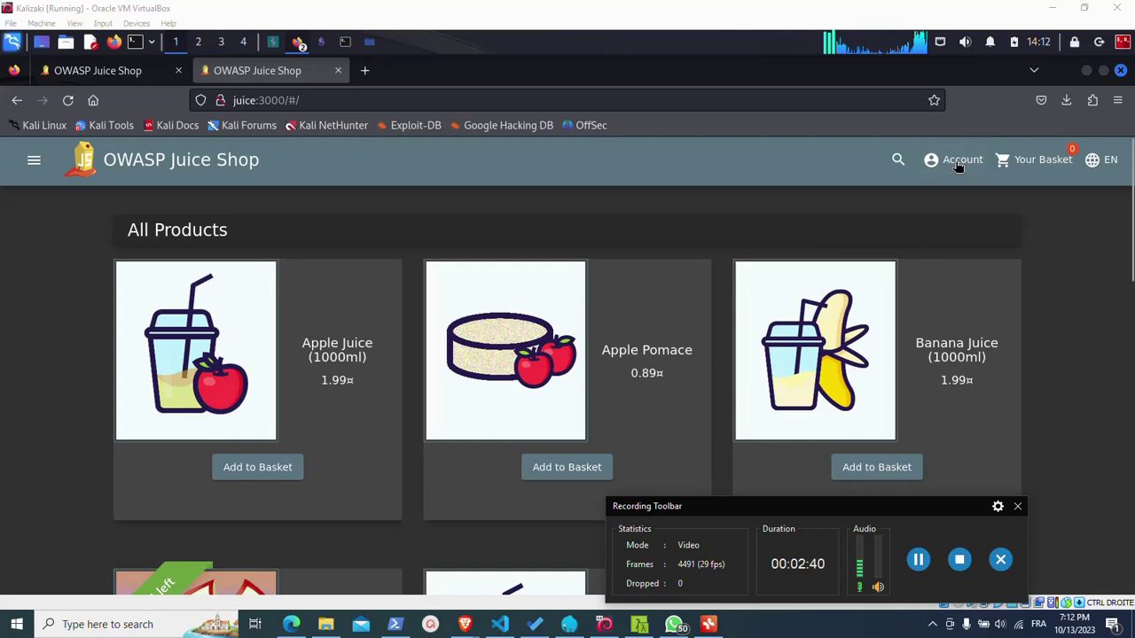
- View the Order History page from the account's Orders & Payment menu
{"action": "left_click", "coordinate": [957, 166]}
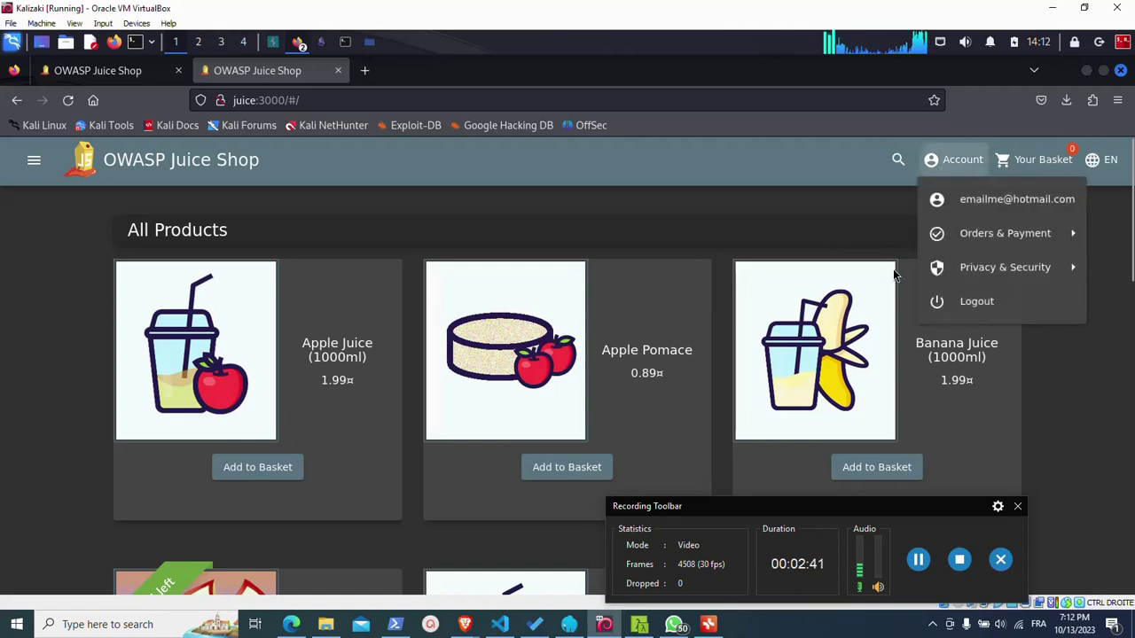
{"action": "mouse_move", "coordinate": [980, 228]}
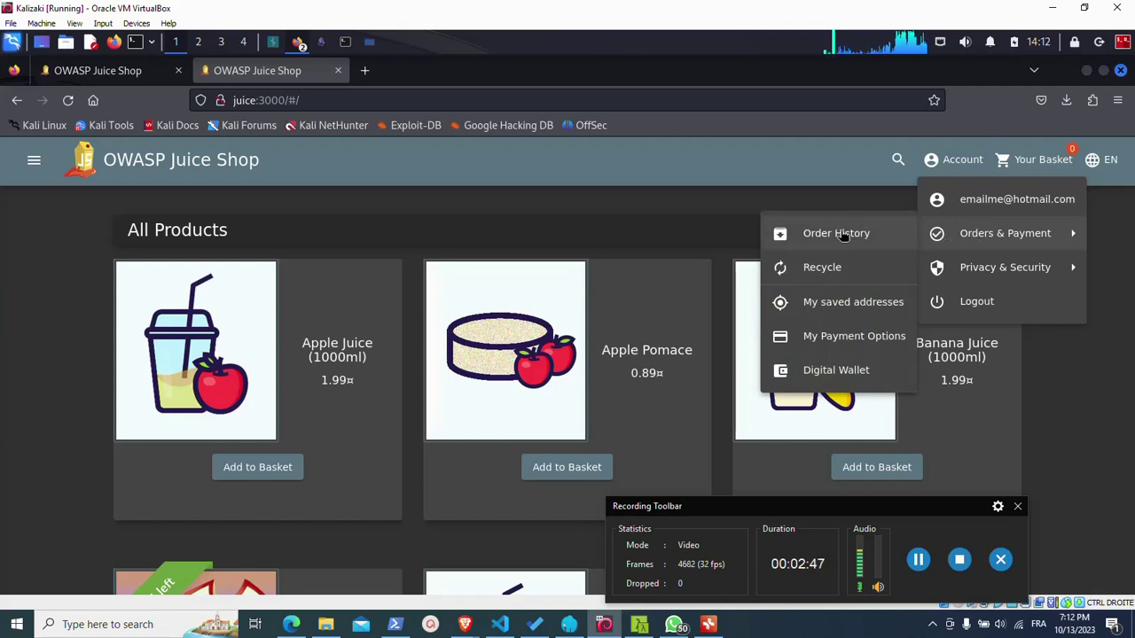
{"action": "left_click", "coordinate": [771, 240]}
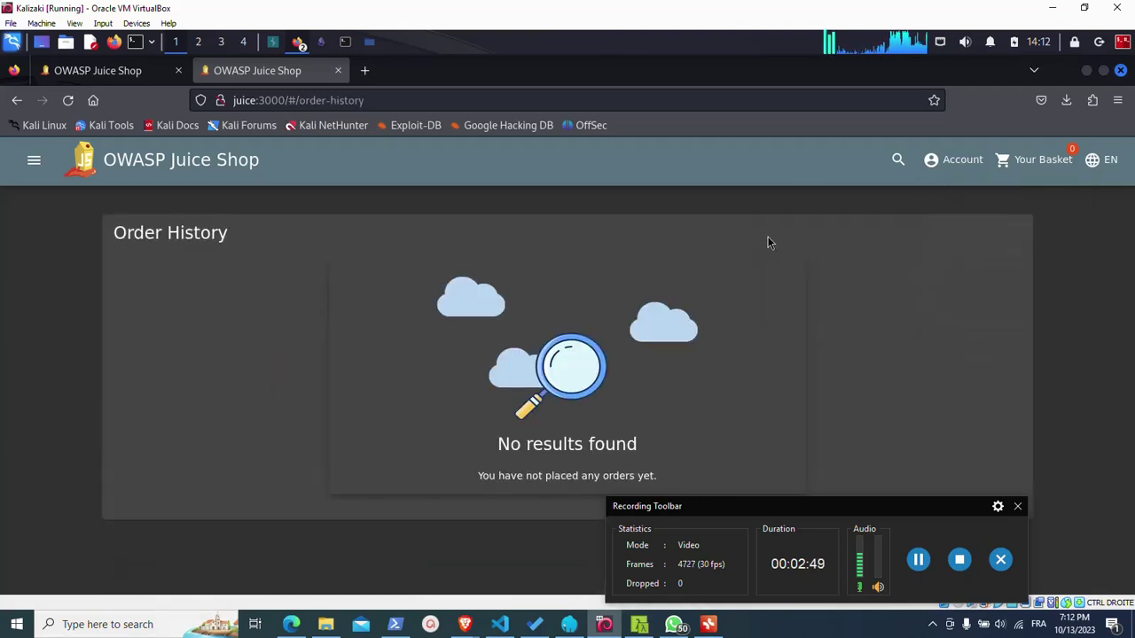
- Open the Request Recycling Box page and select its Quantity field
{"action": "left_click", "coordinate": [984, 163]}
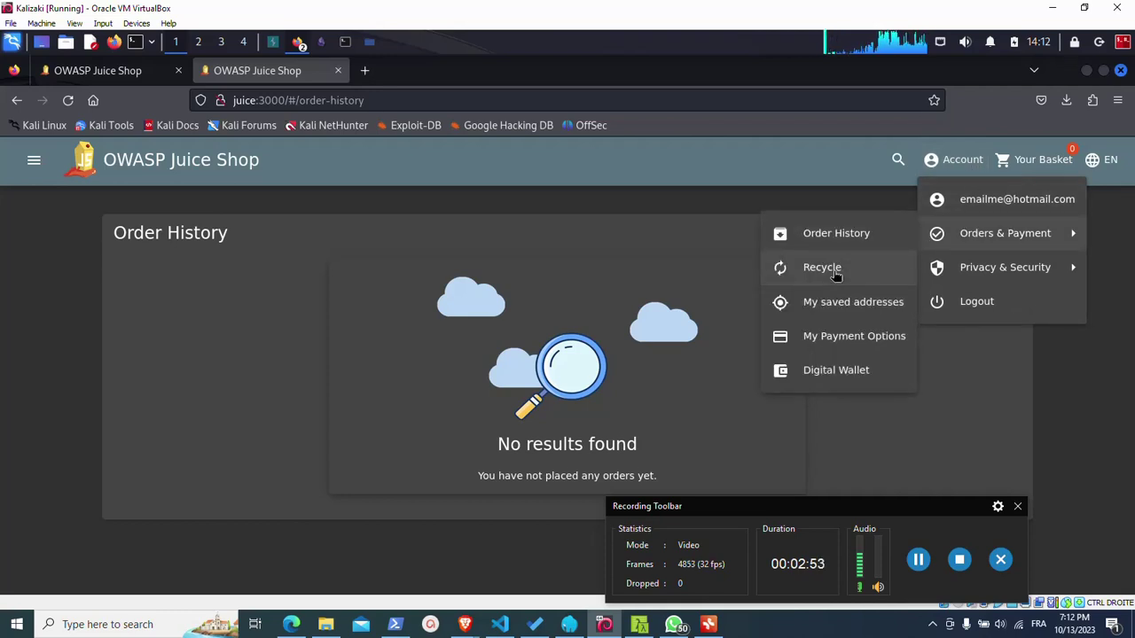
{"action": "left_click", "coordinate": [835, 275]}
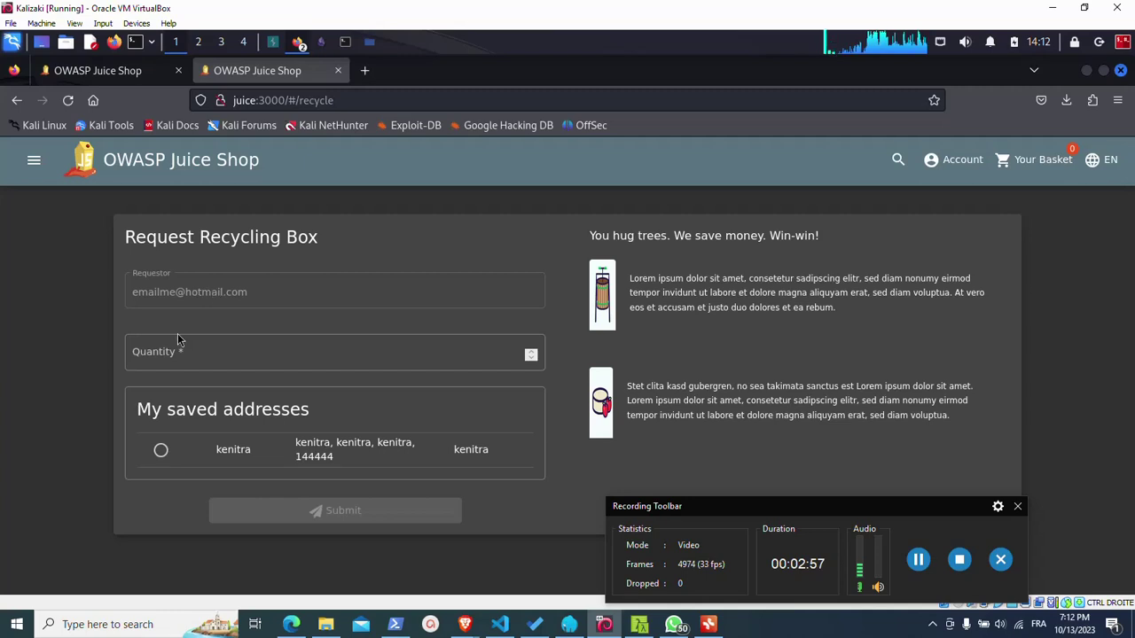
{"action": "left_click", "coordinate": [497, 355]}
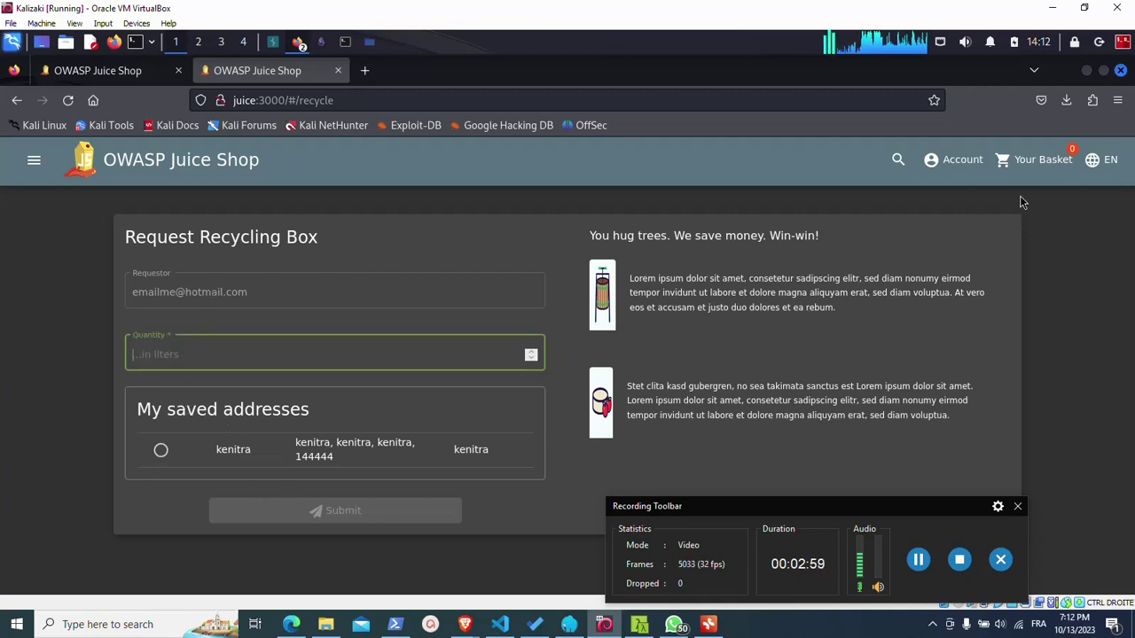
- Go to My Payment Options to see the two saved cards
{"action": "left_click", "coordinate": [954, 169]}
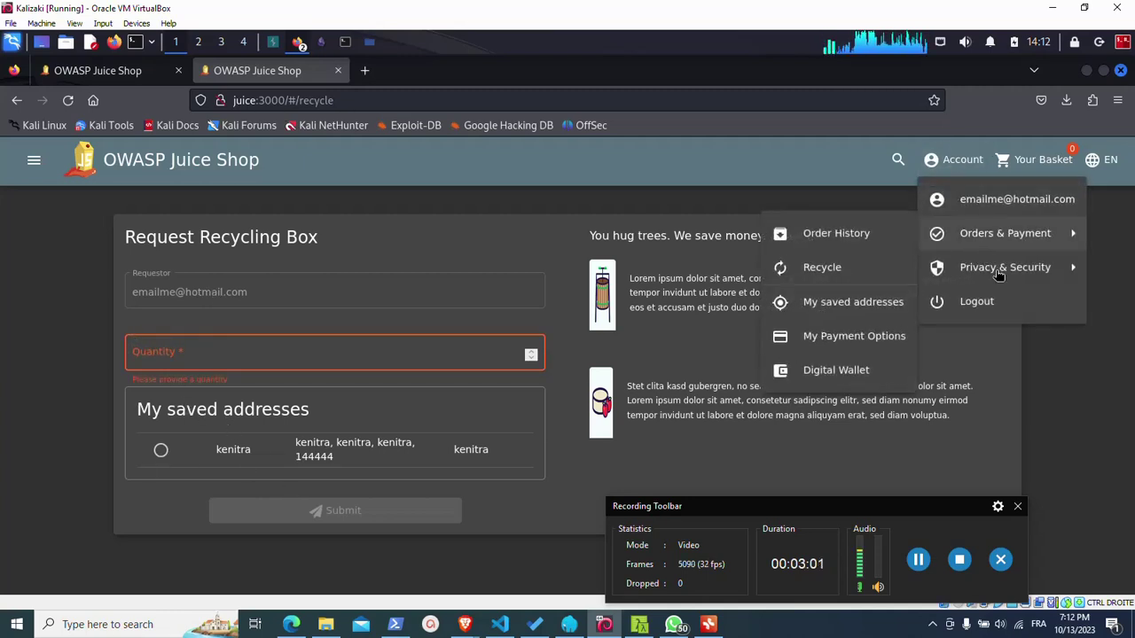
{"action": "mouse_move", "coordinate": [984, 266]}
{"action": "mouse_move", "coordinate": [996, 239]}
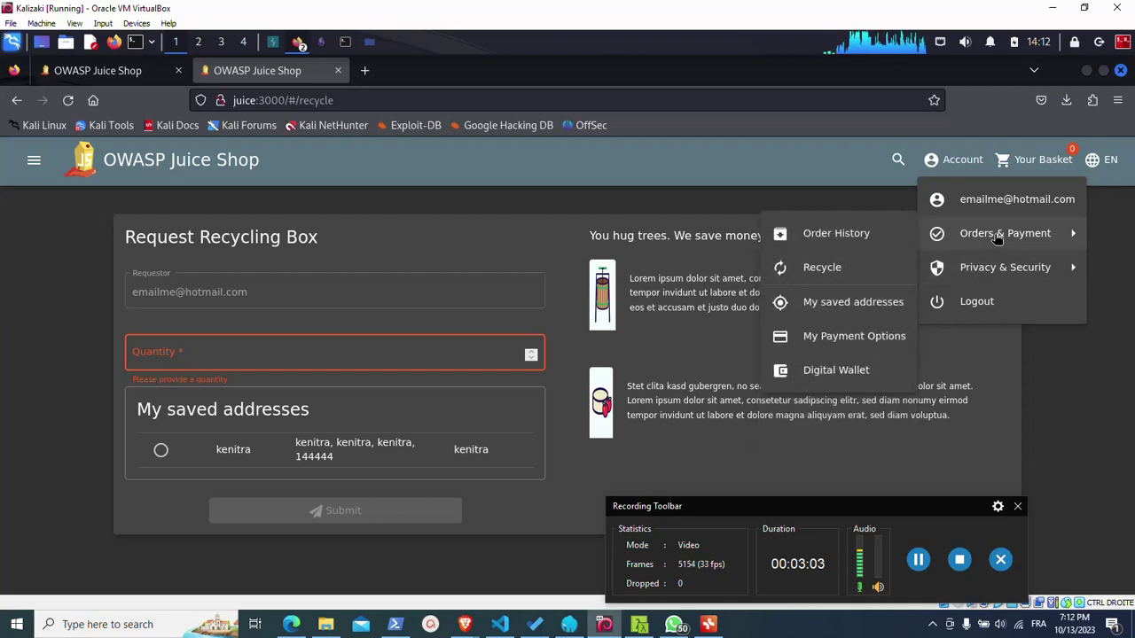
{"action": "left_click", "coordinate": [832, 340]}
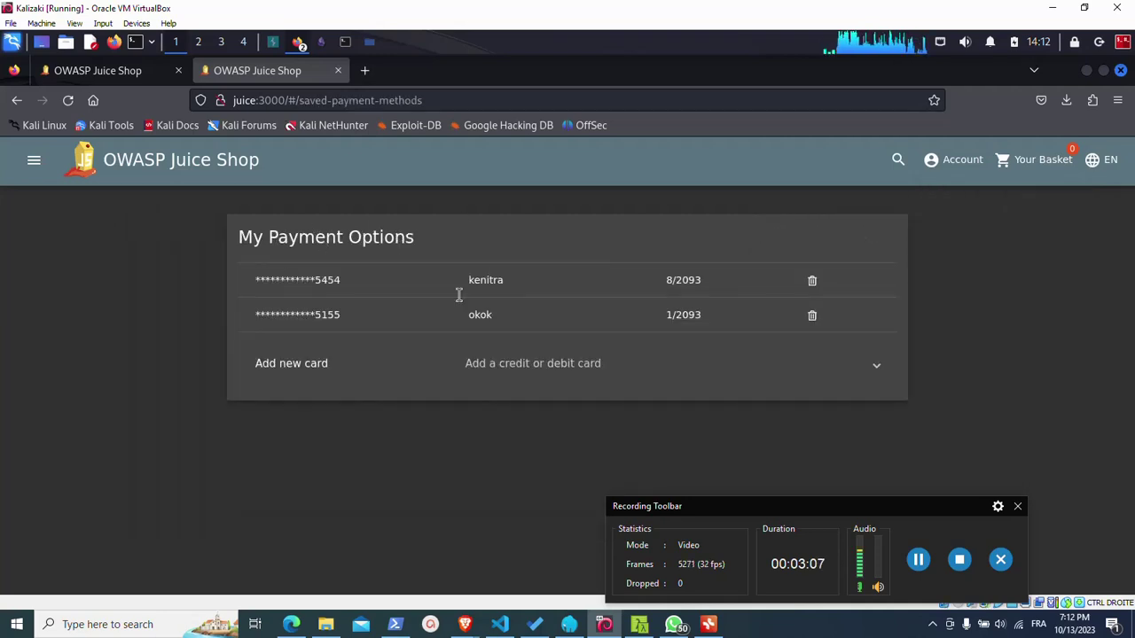
- Expand the Add new card form and look over its fields
{"action": "left_click", "coordinate": [307, 367]}
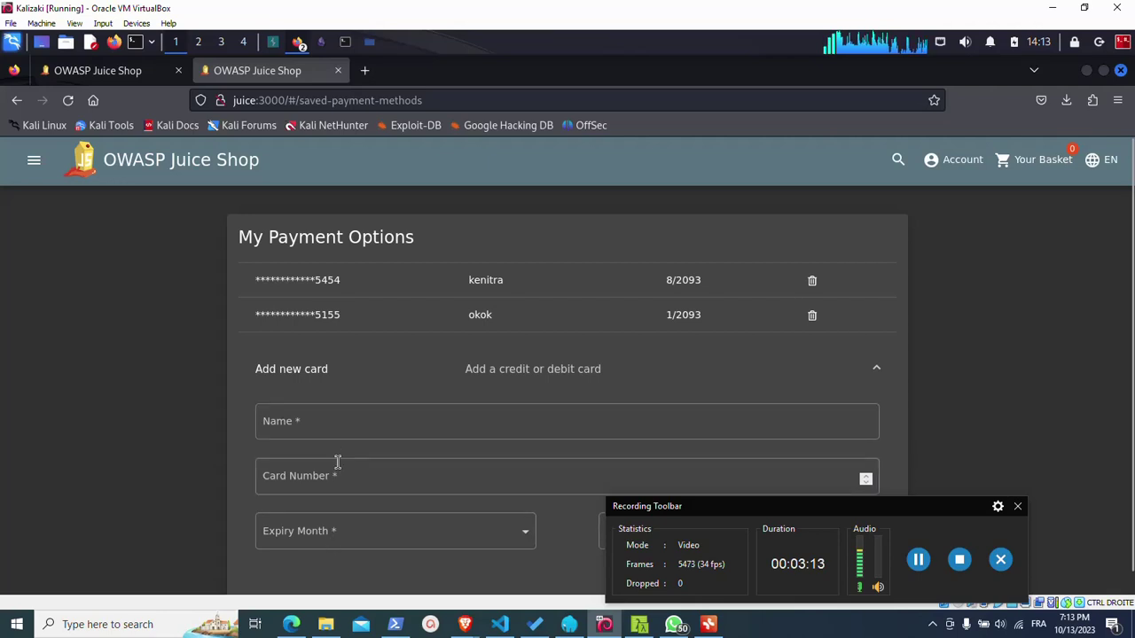
{"action": "scroll", "coordinate": [337, 463], "scroll_direction": "down", "scroll_amount": 1}
{"action": "left_click_drag", "start_coordinate": [785, 510], "coordinate": [685, 282]}
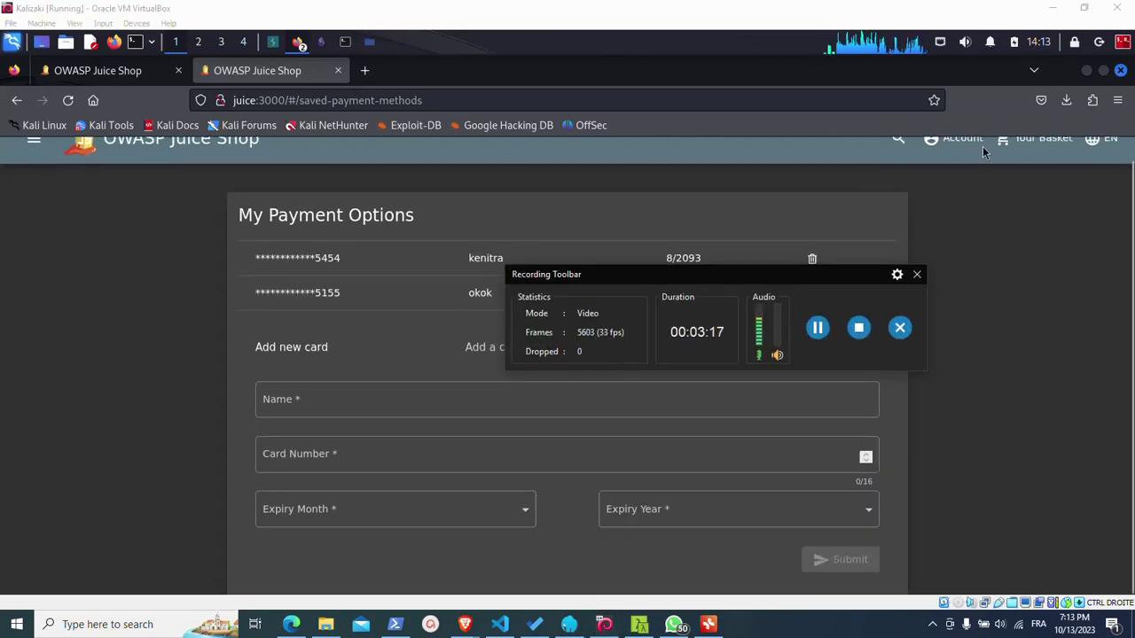
{"action": "scroll", "coordinate": [932, 199], "scroll_direction": "up", "scroll_amount": 1}
- Navigate to the Privacy Policy page under Privacy & Security
{"action": "left_click", "coordinate": [957, 160]}
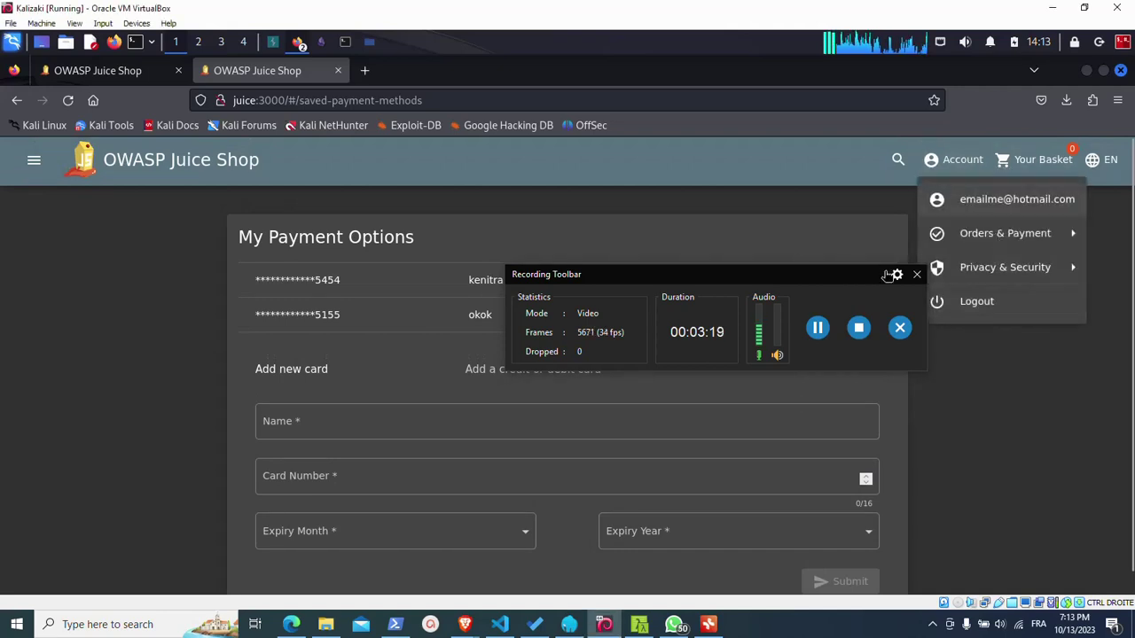
{"action": "mouse_move", "coordinate": [1004, 233]}
{"action": "left_click_drag", "start_coordinate": [777, 288], "coordinate": [576, 294]}
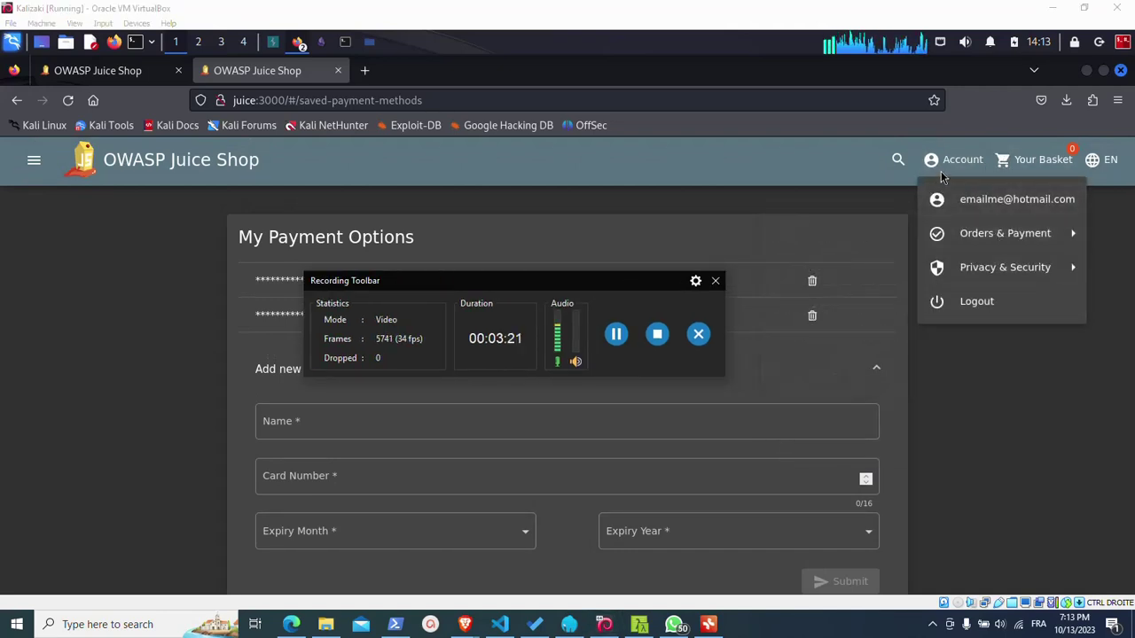
{"action": "mouse_move", "coordinate": [987, 277]}
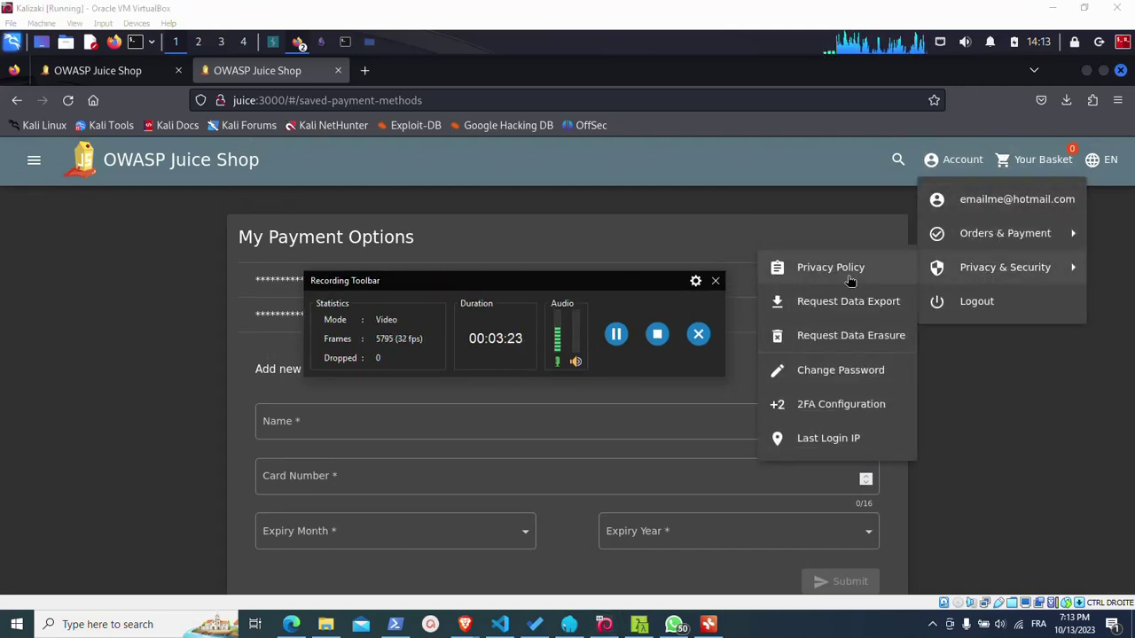
{"action": "key", "text": "Return"}
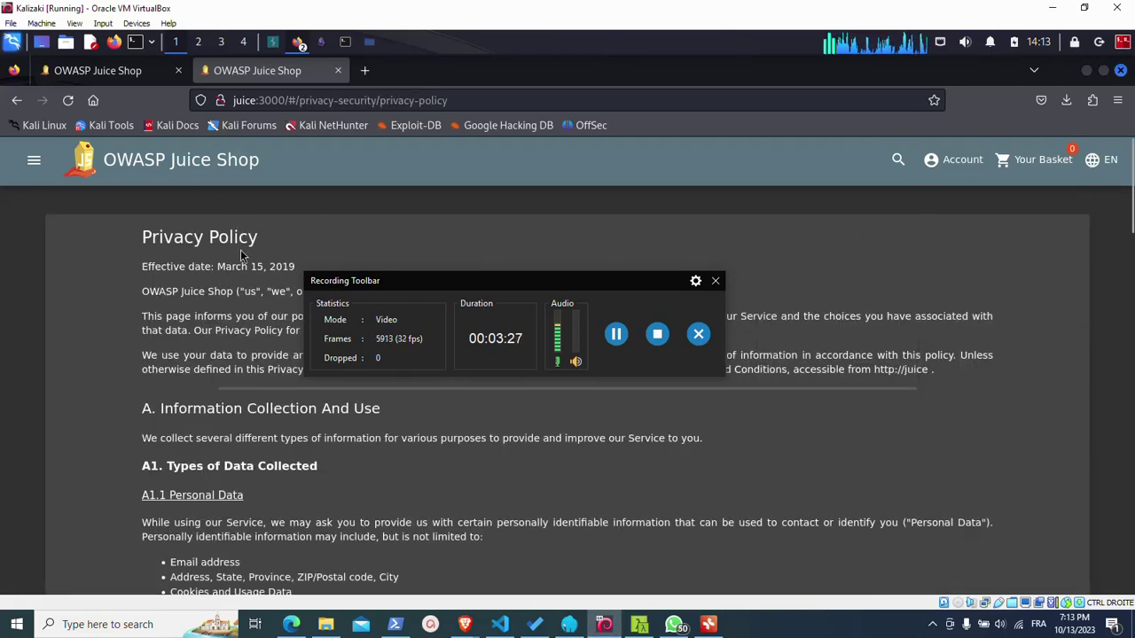
{"action": "left_click", "coordinate": [590, 320]}
{"action": "left_click_drag", "start_coordinate": [439, 295], "coordinate": [482, 438]}
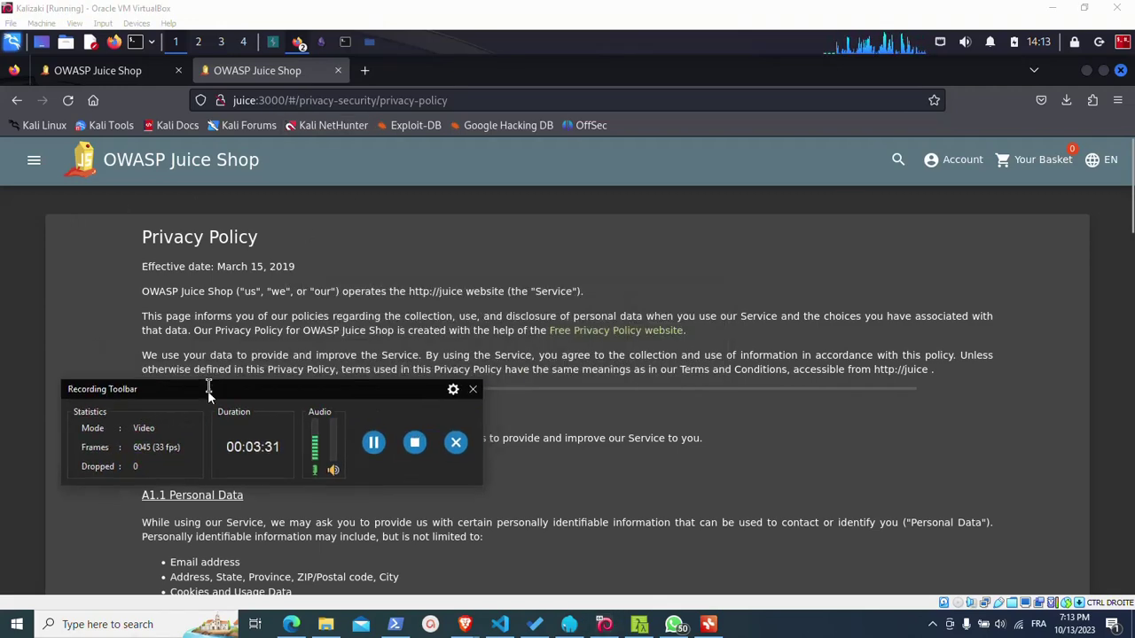
{"action": "scroll", "coordinate": [367, 291], "scroll_direction": "down", "scroll_amount": 3}
{"action": "scroll", "coordinate": [366, 296], "scroll_direction": "up", "scroll_amount": 3}
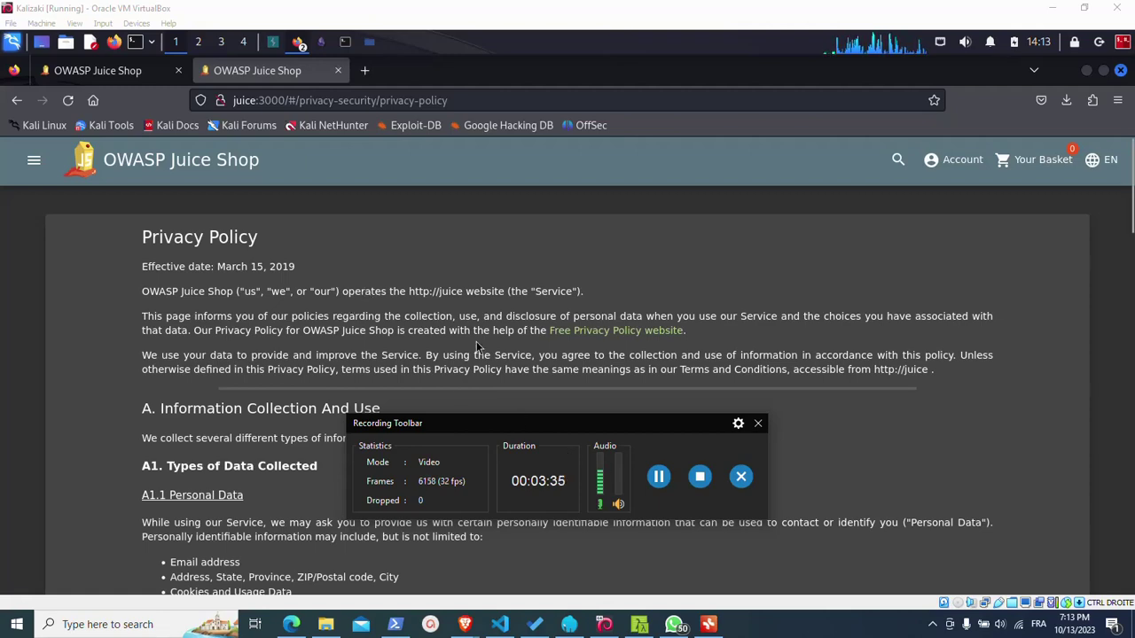
{"action": "scroll", "coordinate": [477, 345], "scroll_direction": "down", "scroll_amount": 5}
{"action": "scroll", "coordinate": [475, 330], "scroll_direction": "down", "scroll_amount": 5}
{"action": "scroll", "coordinate": [474, 330], "scroll_direction": "down", "scroll_amount": 5}
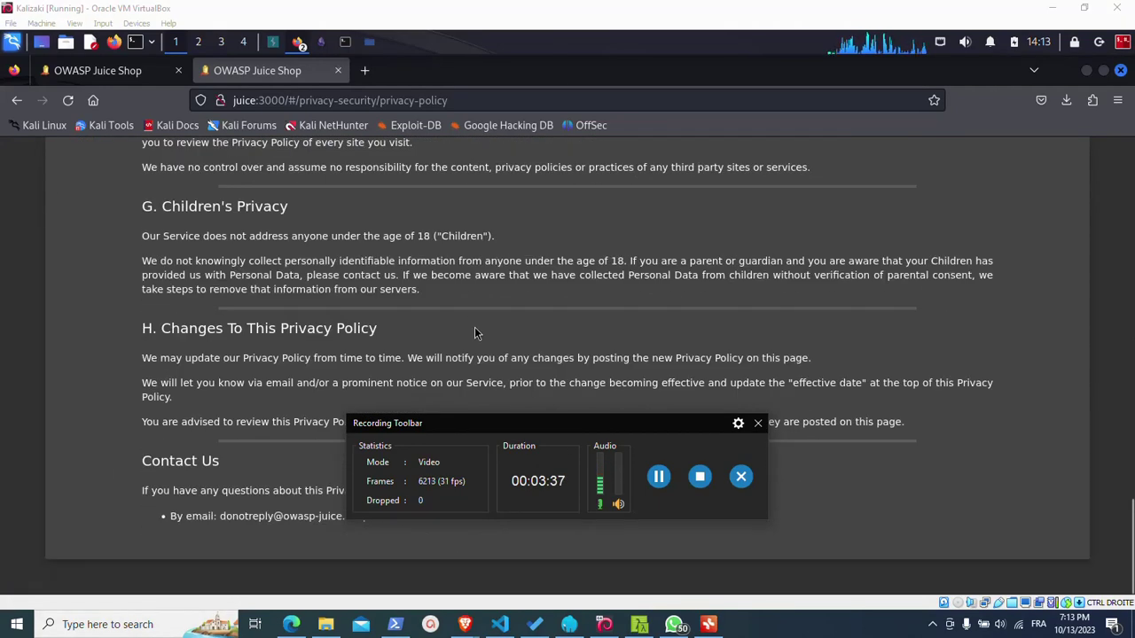
{"action": "left_click_drag", "start_coordinate": [479, 433], "coordinate": [459, 313]}
{"action": "left_click_drag", "start_coordinate": [376, 523], "coordinate": [153, 528]}
{"action": "scroll", "coordinate": [793, 284], "scroll_direction": "up", "scroll_amount": 5}
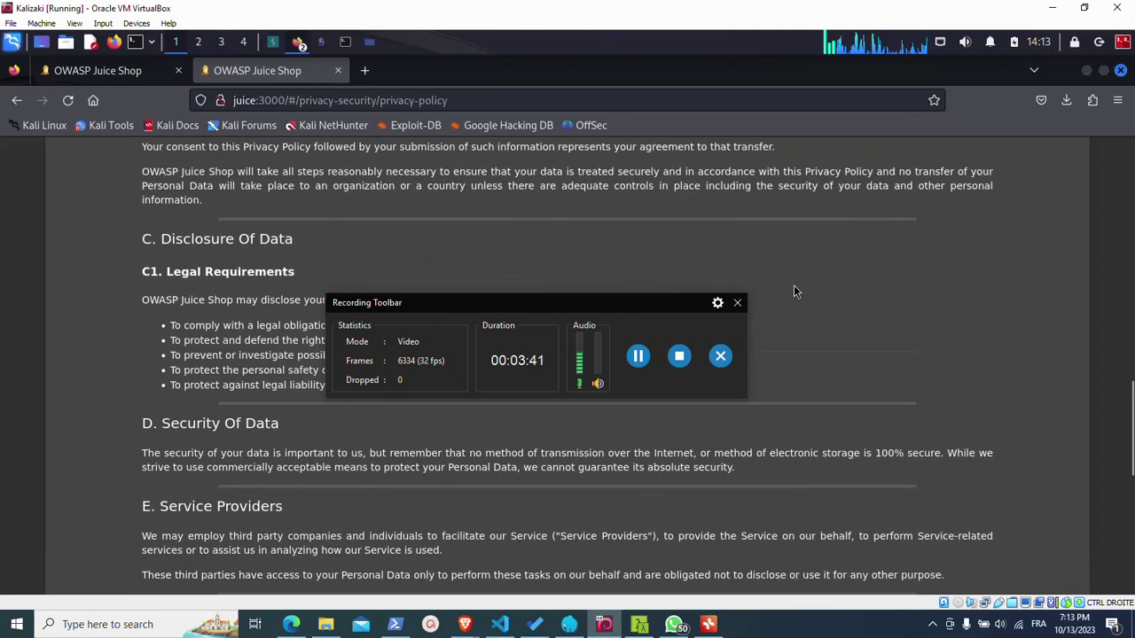
{"action": "scroll", "coordinate": [794, 285], "scroll_direction": "up", "scroll_amount": 5}
{"action": "scroll", "coordinate": [794, 285], "scroll_direction": "up", "scroll_amount": 5}
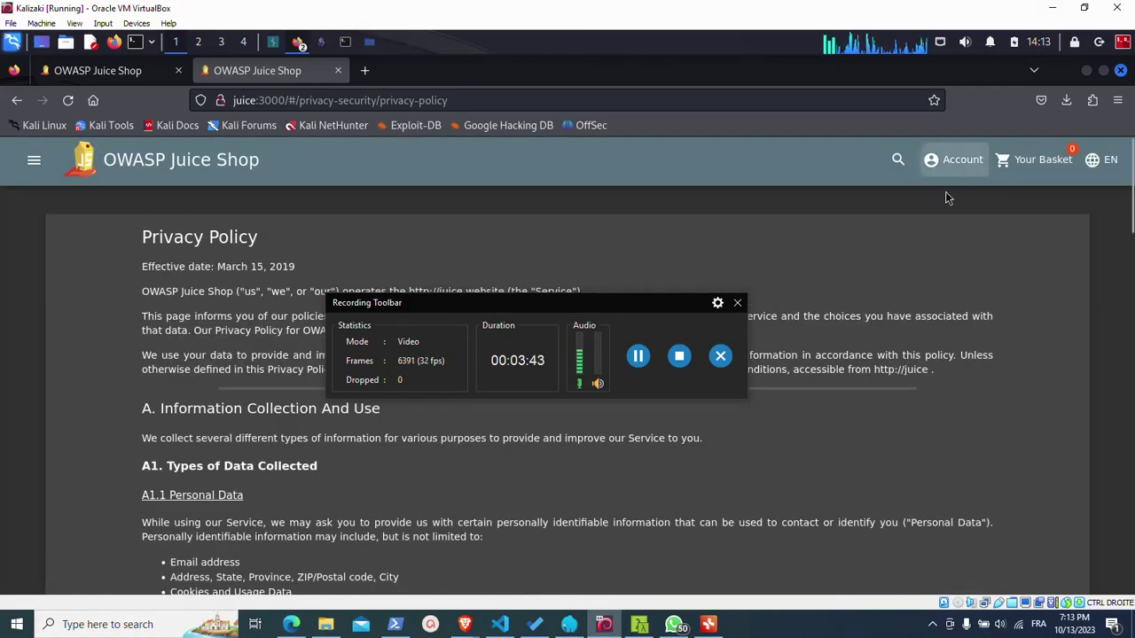
{"action": "left_click", "coordinate": [961, 168]}
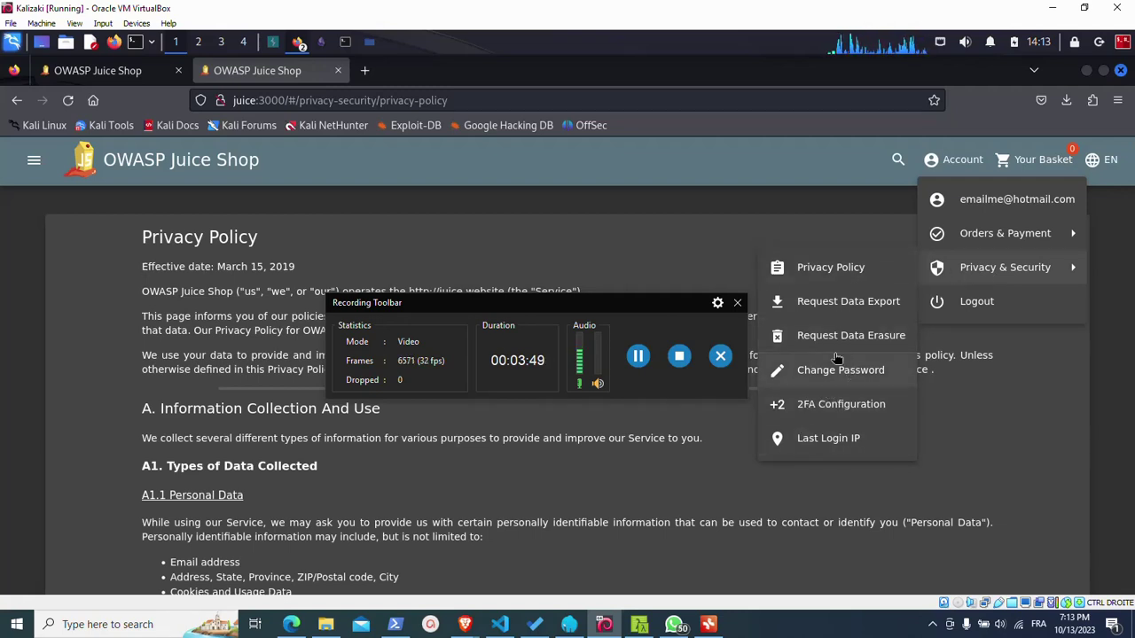
- Open the Digital Wallet and enter a 500 top-up amount
{"action": "mouse_move", "coordinate": [982, 247]}
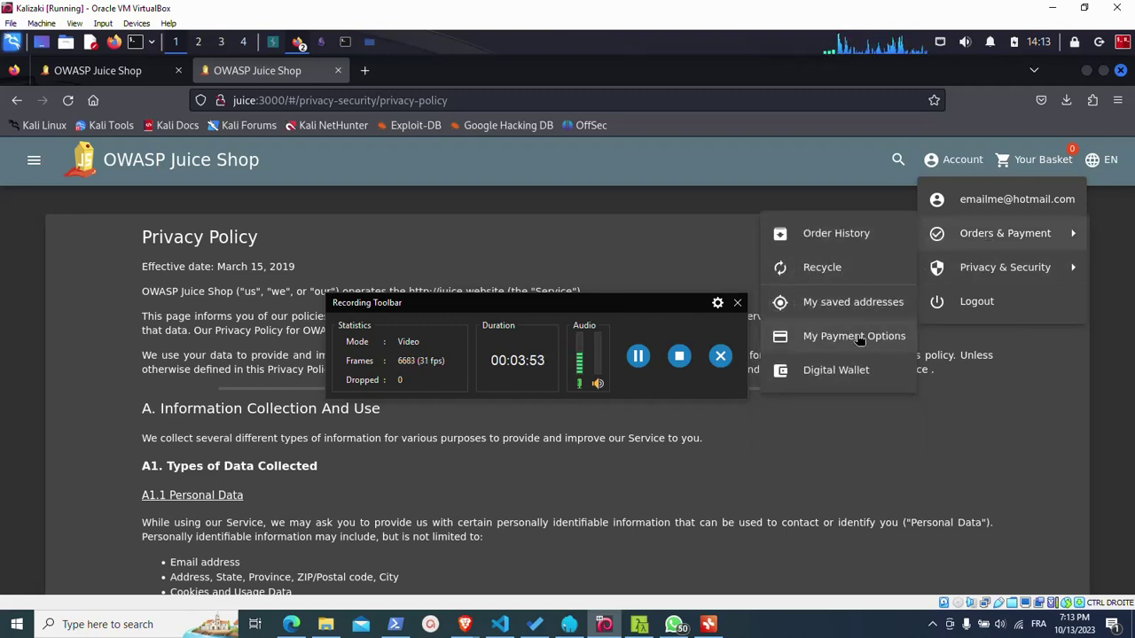
{"action": "left_click", "coordinate": [857, 371]}
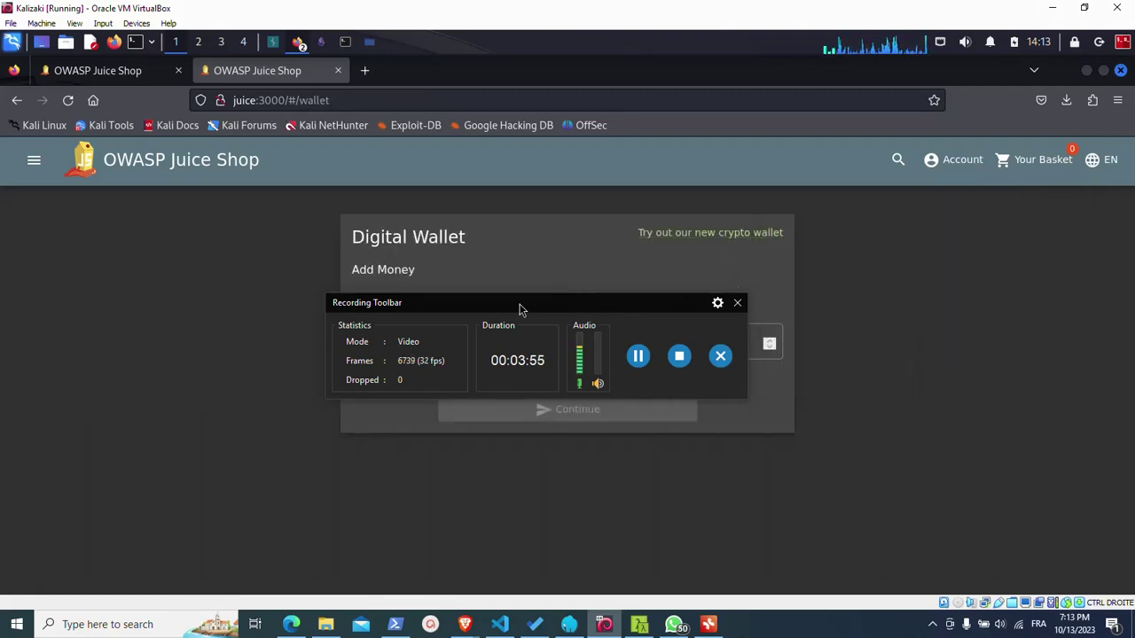
{"action": "left_click_drag", "start_coordinate": [536, 316], "coordinate": [719, 429]}
{"action": "left_click", "coordinate": [429, 348]}
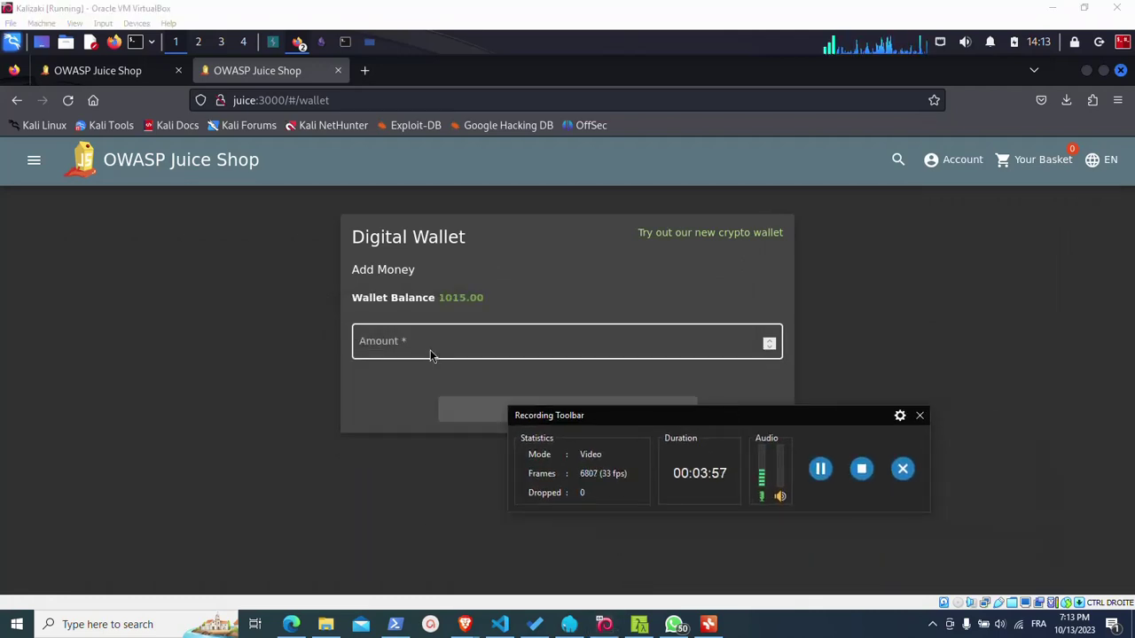
{"action": "type", "text": "500"}
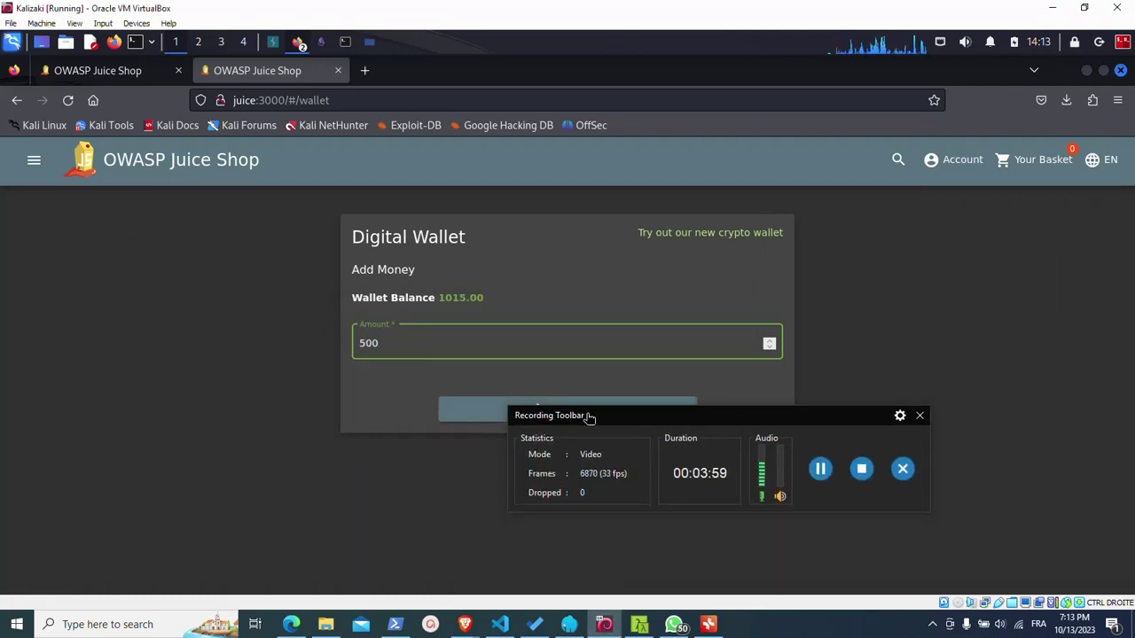
{"action": "left_click_drag", "start_coordinate": [589, 417], "coordinate": [759, 283]}
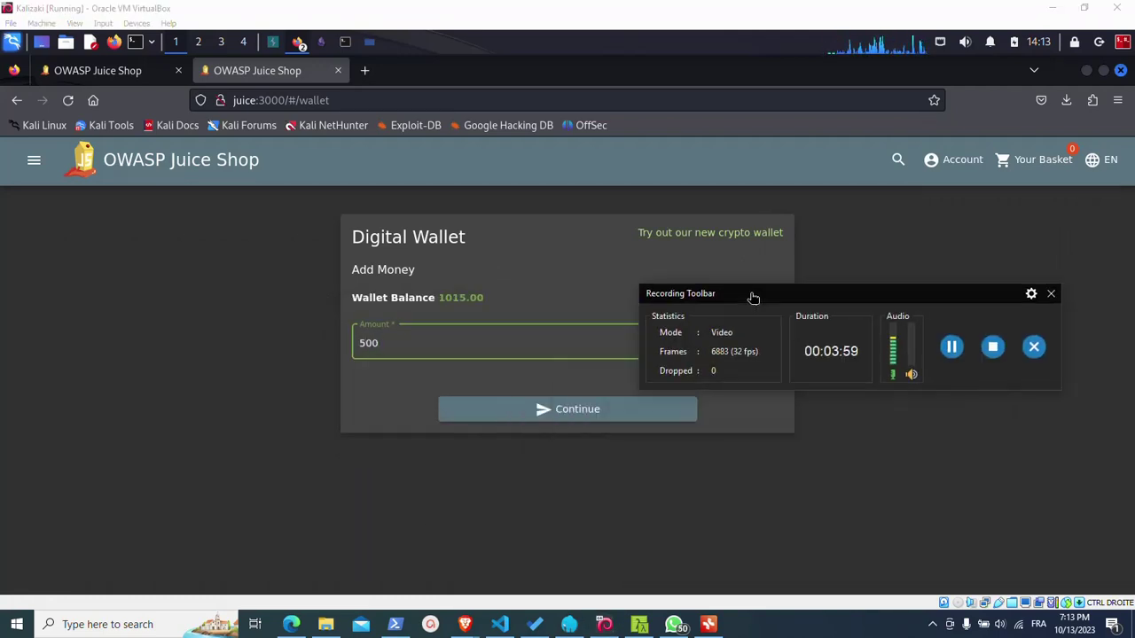
{"action": "left_click", "coordinate": [575, 410]}
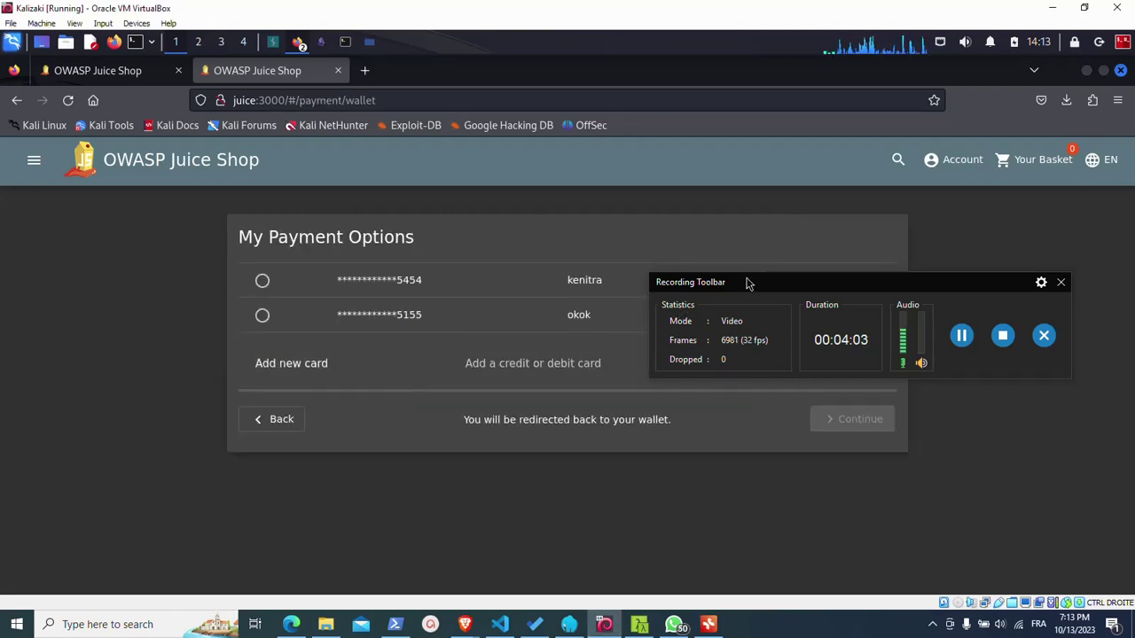
- Pay with the first saved card, bringing the wallet balance to 1515.00
{"action": "left_click_drag", "start_coordinate": [748, 284], "coordinate": [333, 432]}
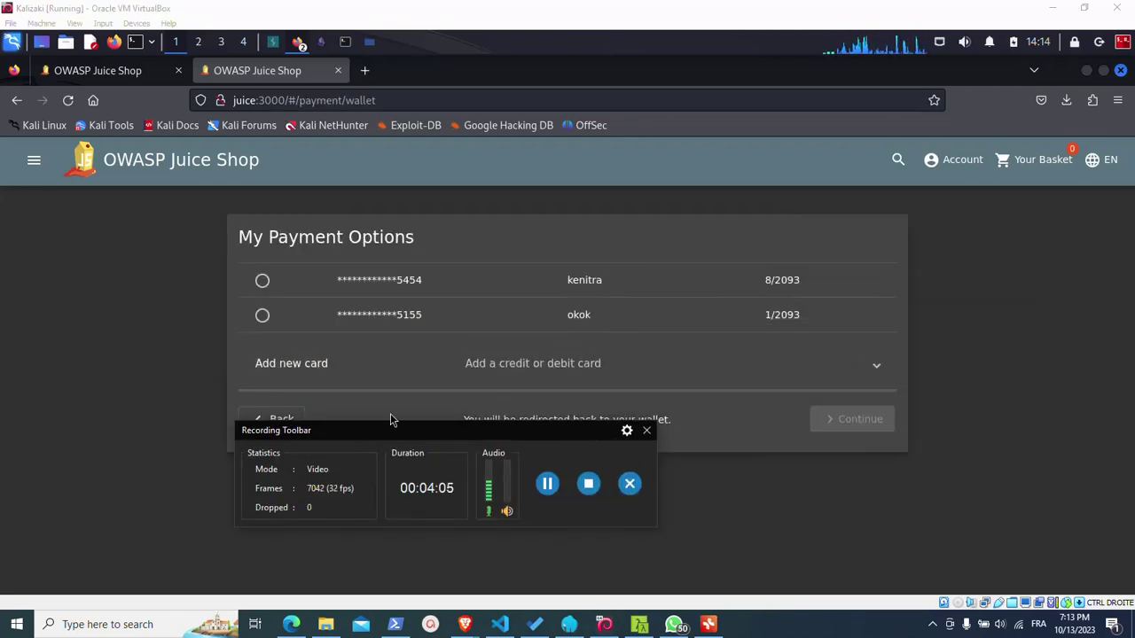
{"action": "left_click", "coordinate": [262, 282]}
{"action": "left_click", "coordinate": [841, 418]}
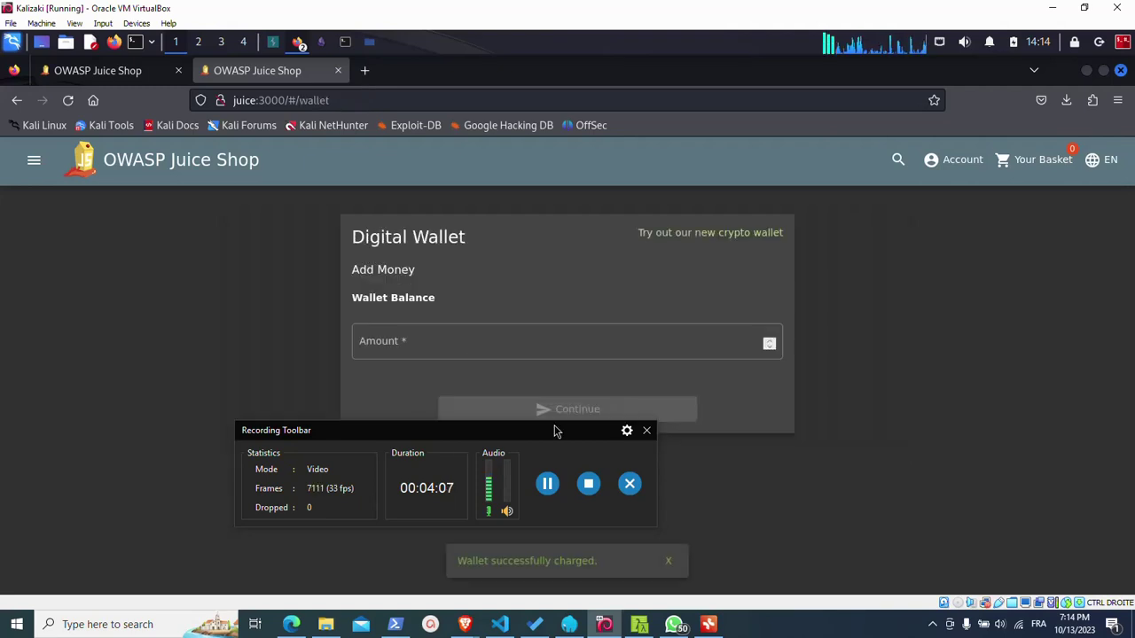
{"action": "left_click_drag", "start_coordinate": [484, 299], "coordinate": [402, 301]}
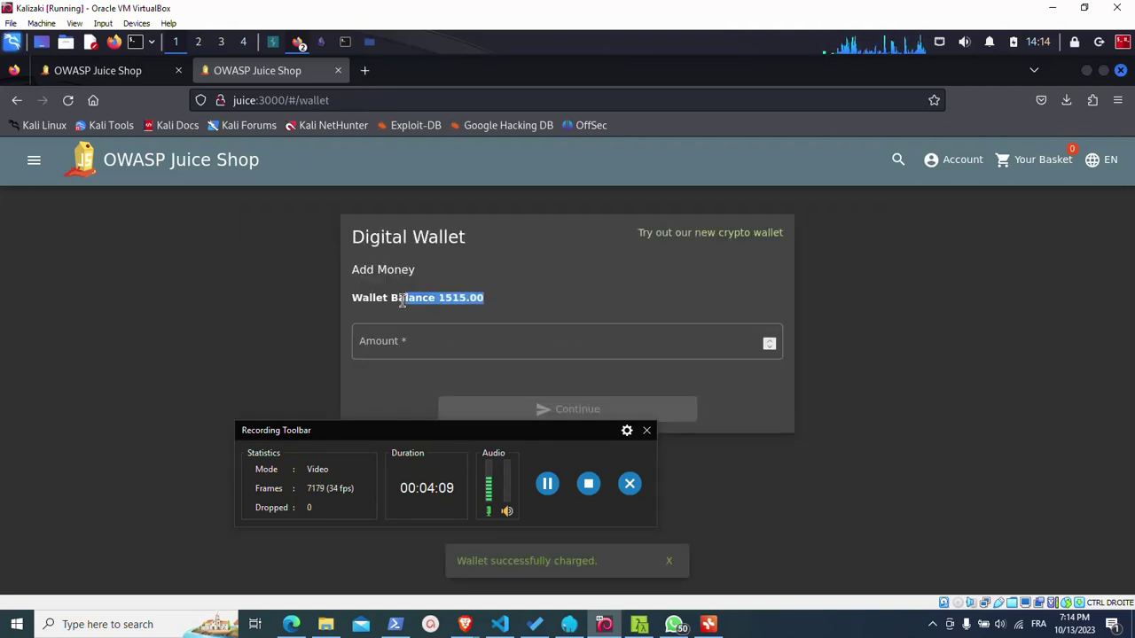
{"action": "left_click_drag", "start_coordinate": [487, 439], "coordinate": [675, 449]}
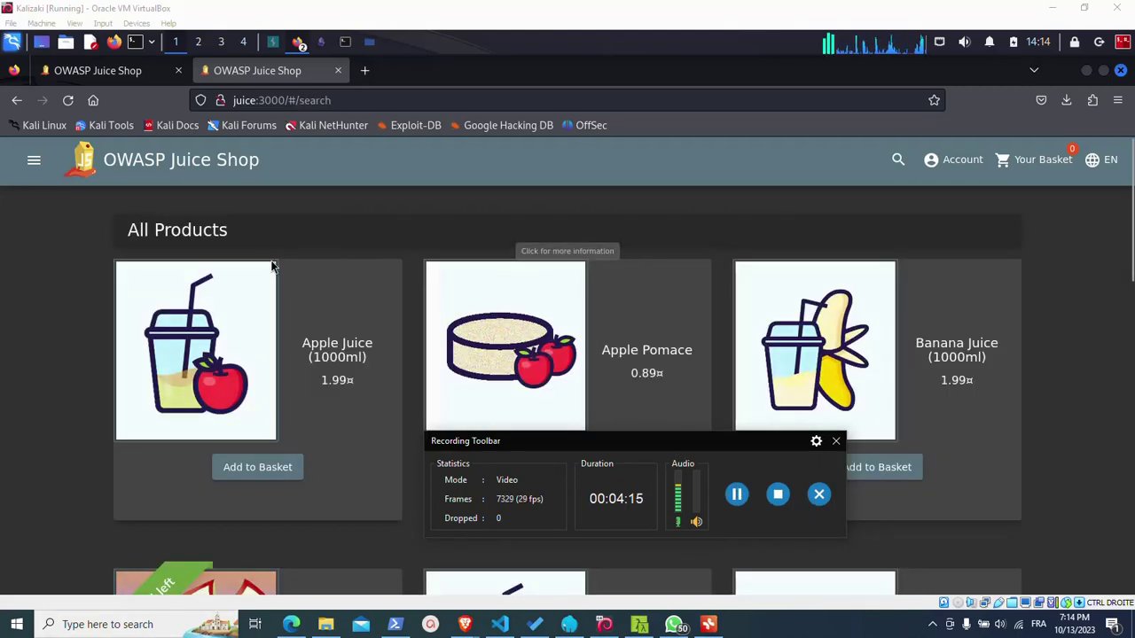
- Open the basket holding Apple Pomace at 0.89 and start checkout
{"action": "scroll", "coordinate": [348, 275], "scroll_direction": "down", "scroll_amount": 1}
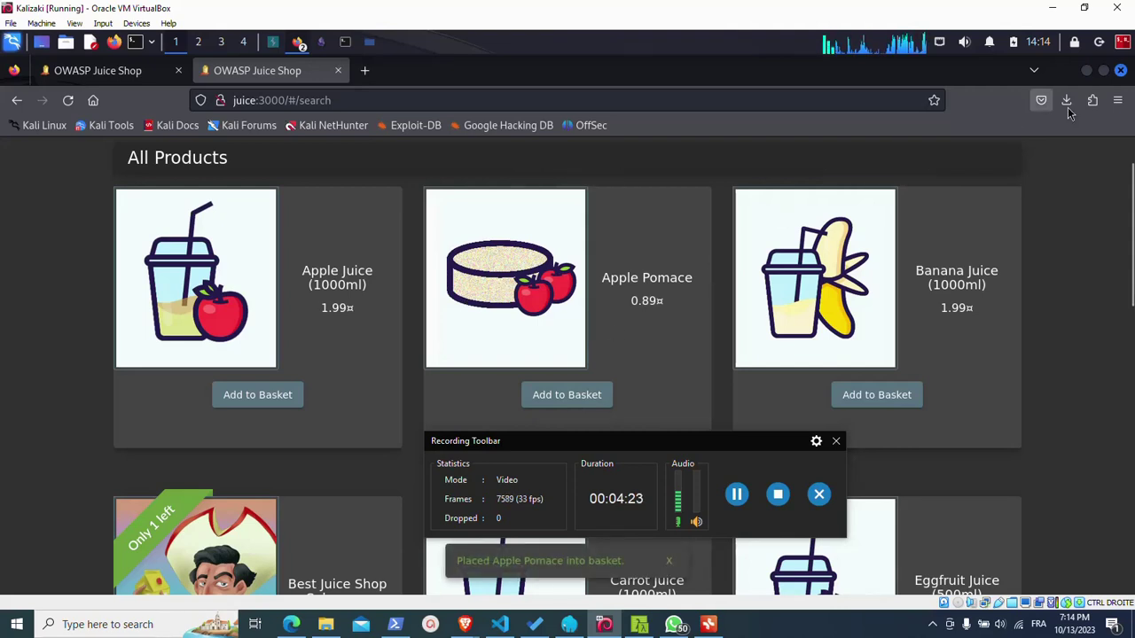
{"action": "scroll", "coordinate": [913, 224], "scroll_direction": "up", "scroll_amount": 2}
{"action": "left_click", "coordinate": [1061, 159]}
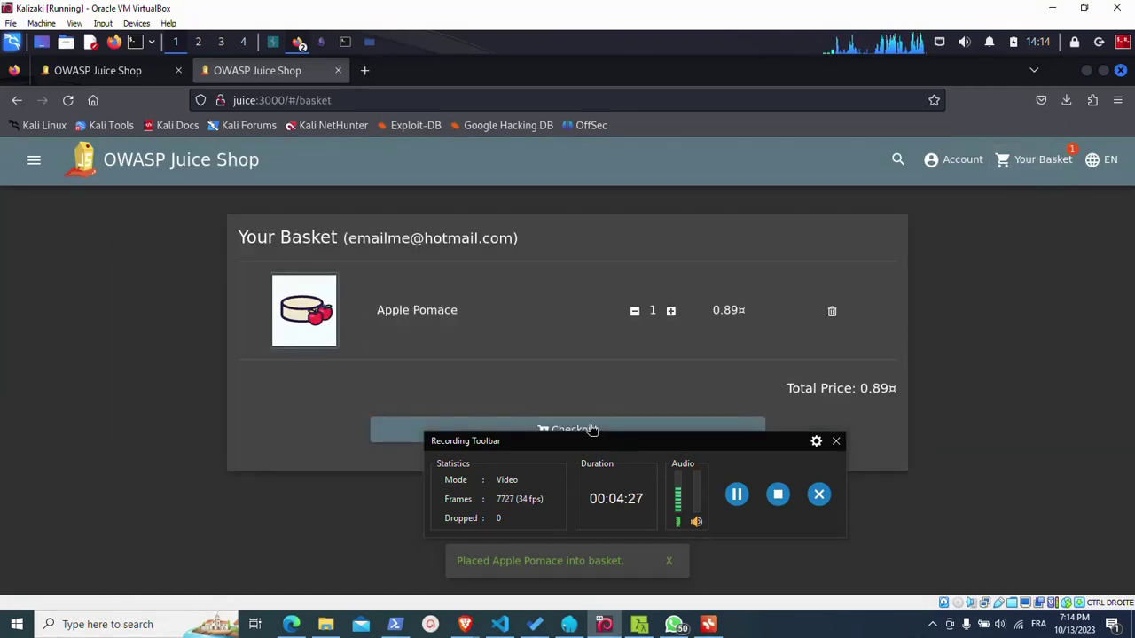
{"action": "left_click", "coordinate": [590, 430]}
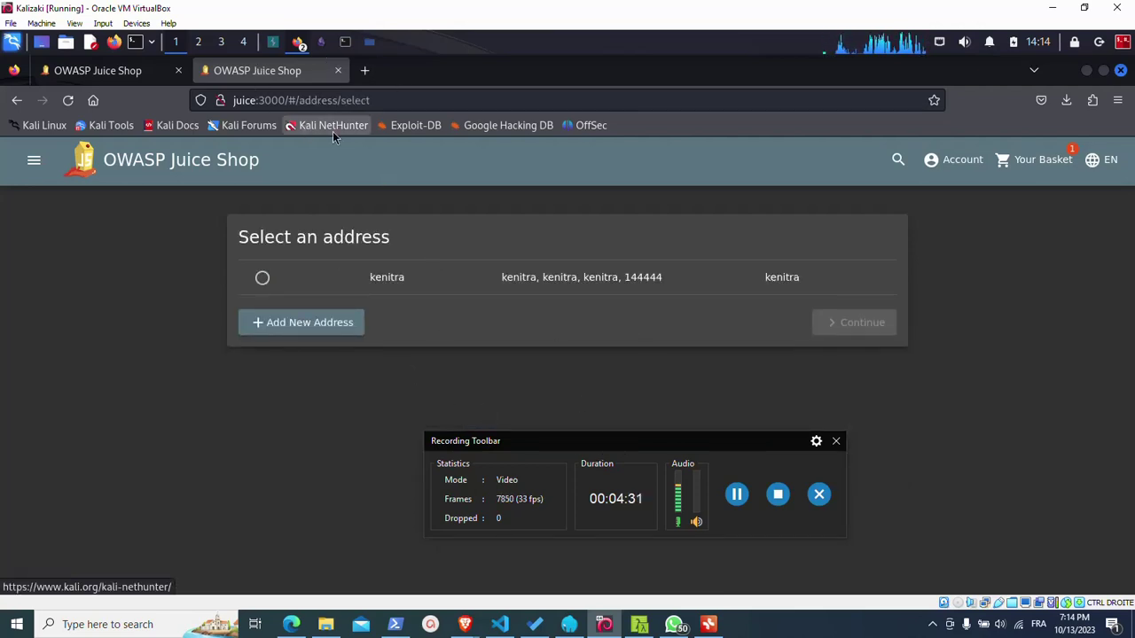
- Select the saved delivery address and choose One Day Delivery
{"action": "left_click_drag", "start_coordinate": [583, 445], "coordinate": [583, 468]}
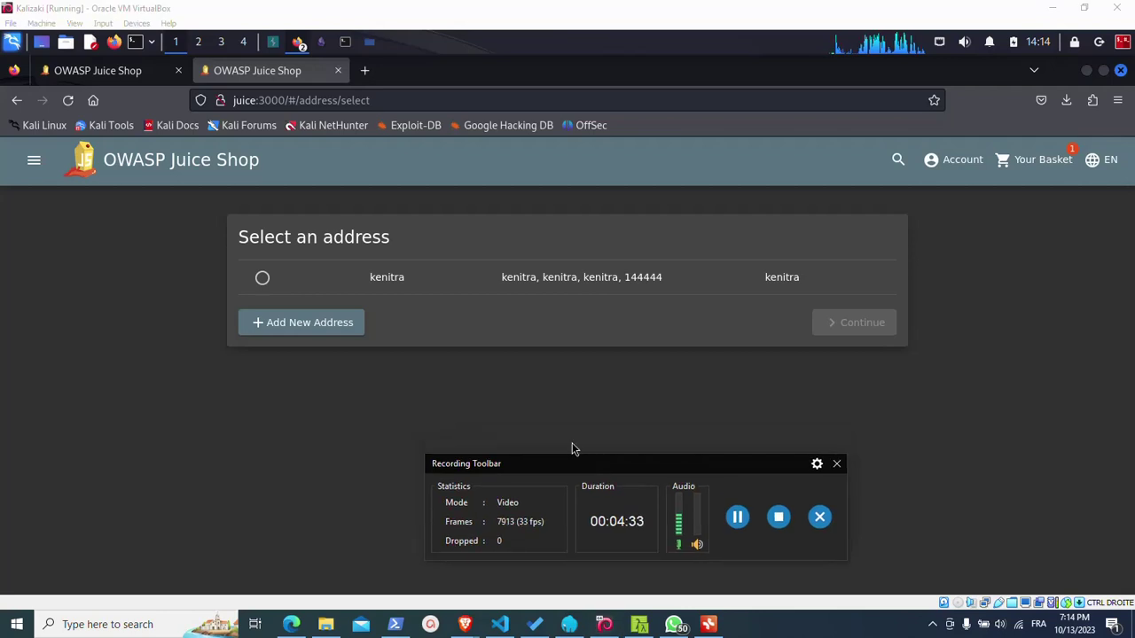
{"action": "left_click", "coordinate": [263, 278]}
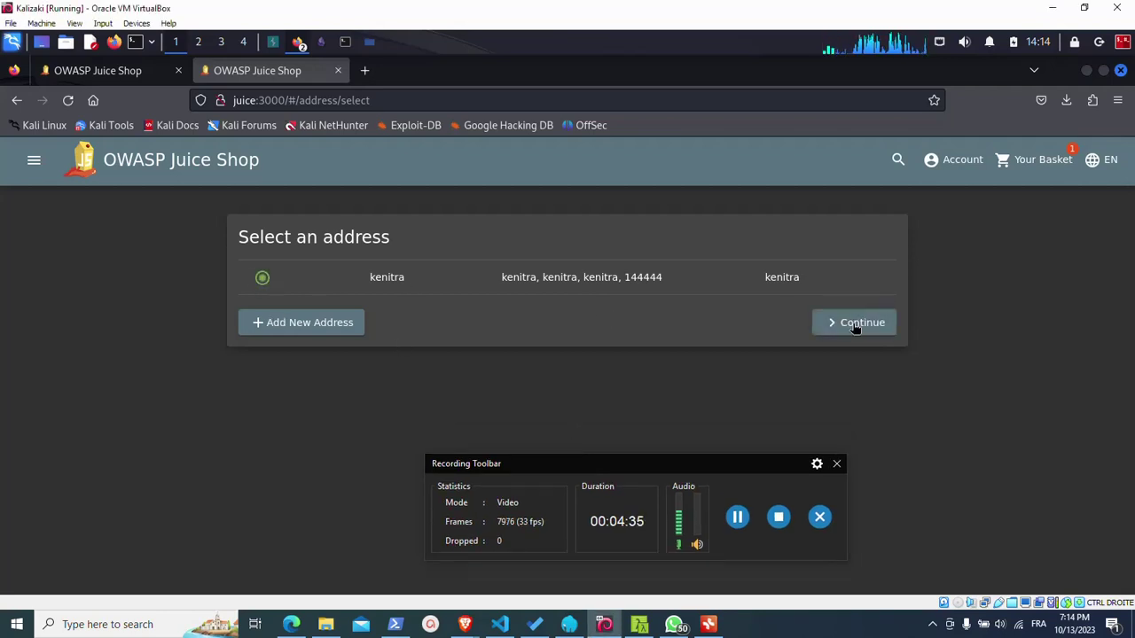
{"action": "left_click", "coordinate": [855, 326]}
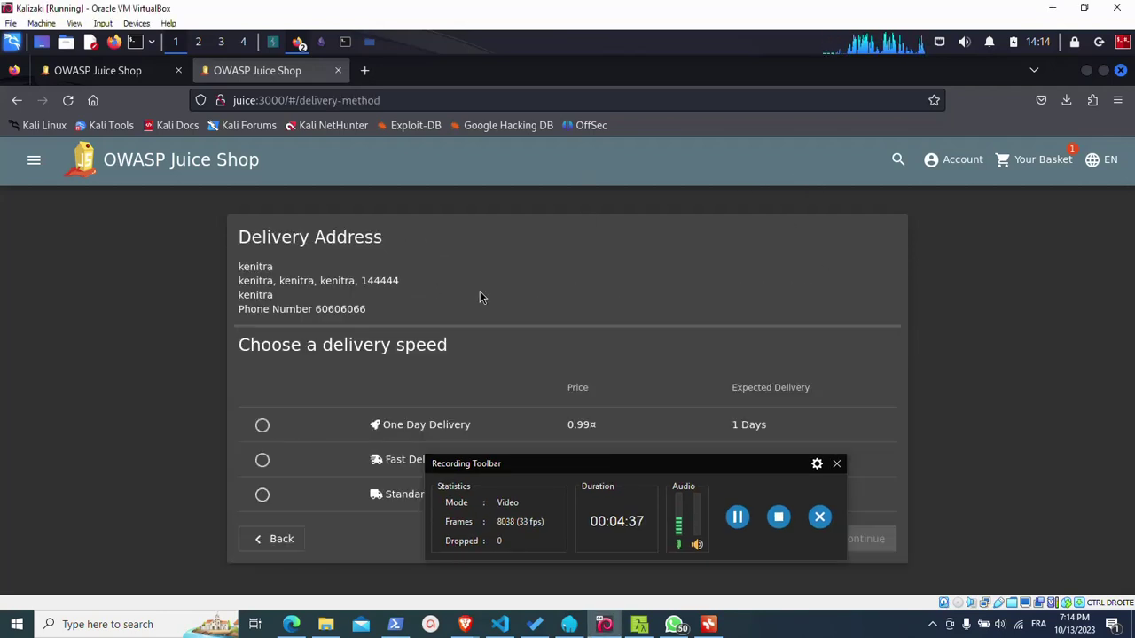
{"action": "left_click_drag", "start_coordinate": [555, 470], "coordinate": [644, 239]}
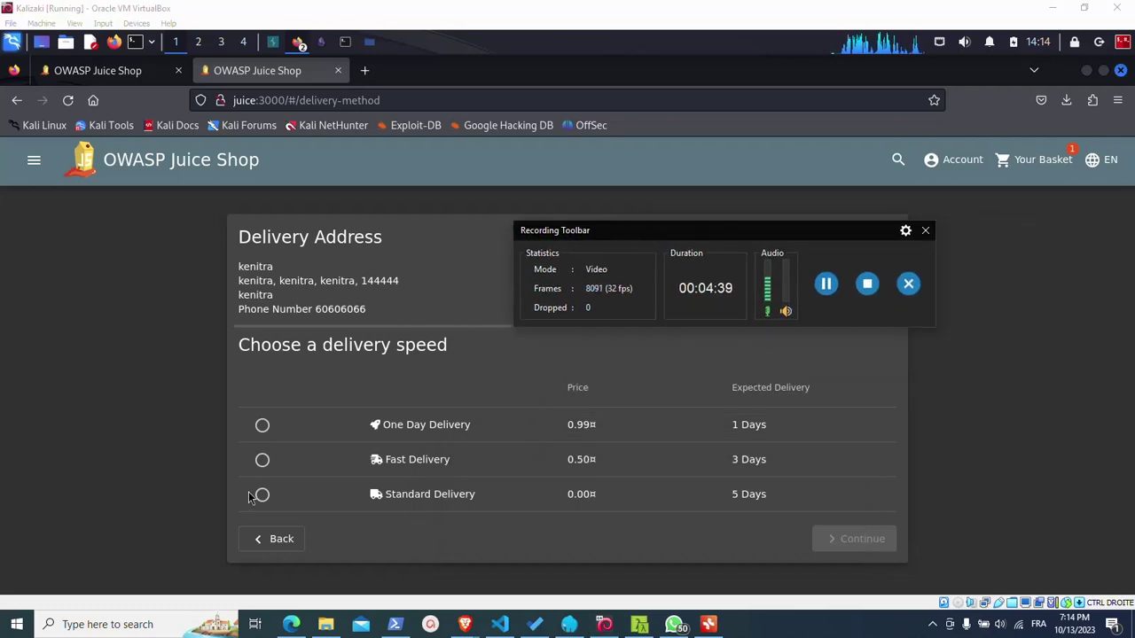
{"action": "left_click", "coordinate": [263, 427]}
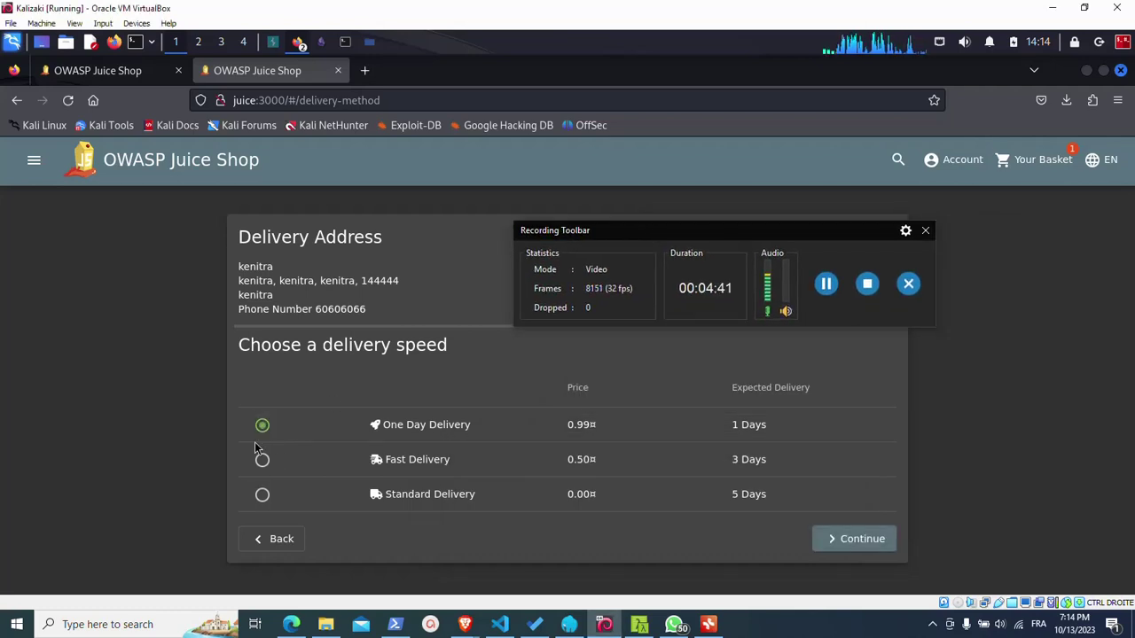
{"action": "left_click", "coordinate": [837, 538]}
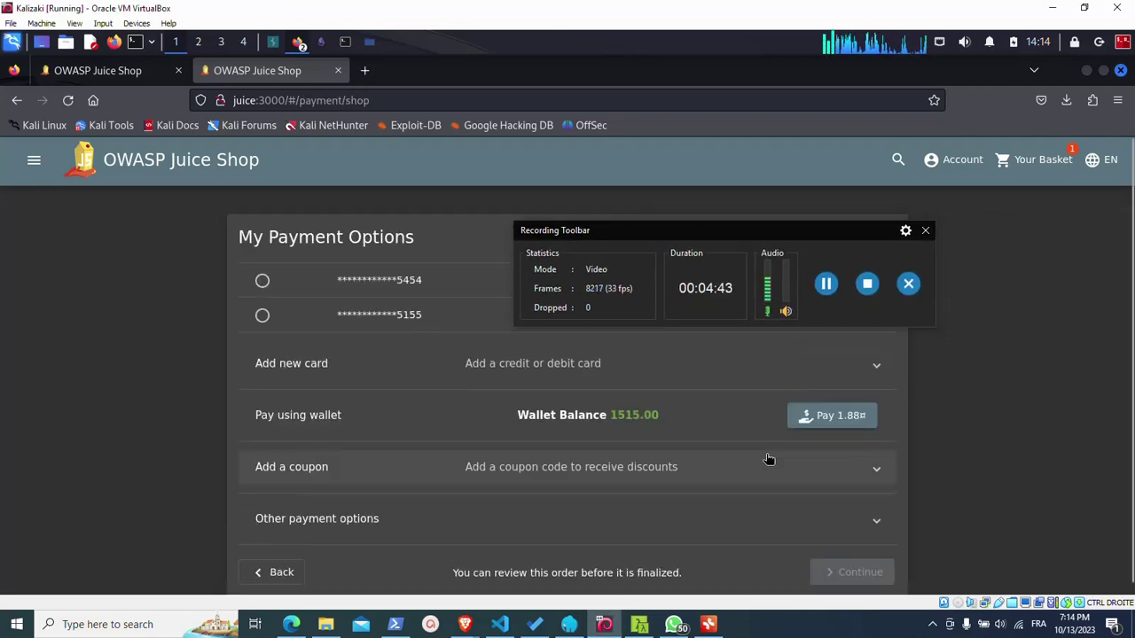
- Pay 1.88 from the wallet balance and place the order
{"action": "left_click", "coordinate": [853, 415]}
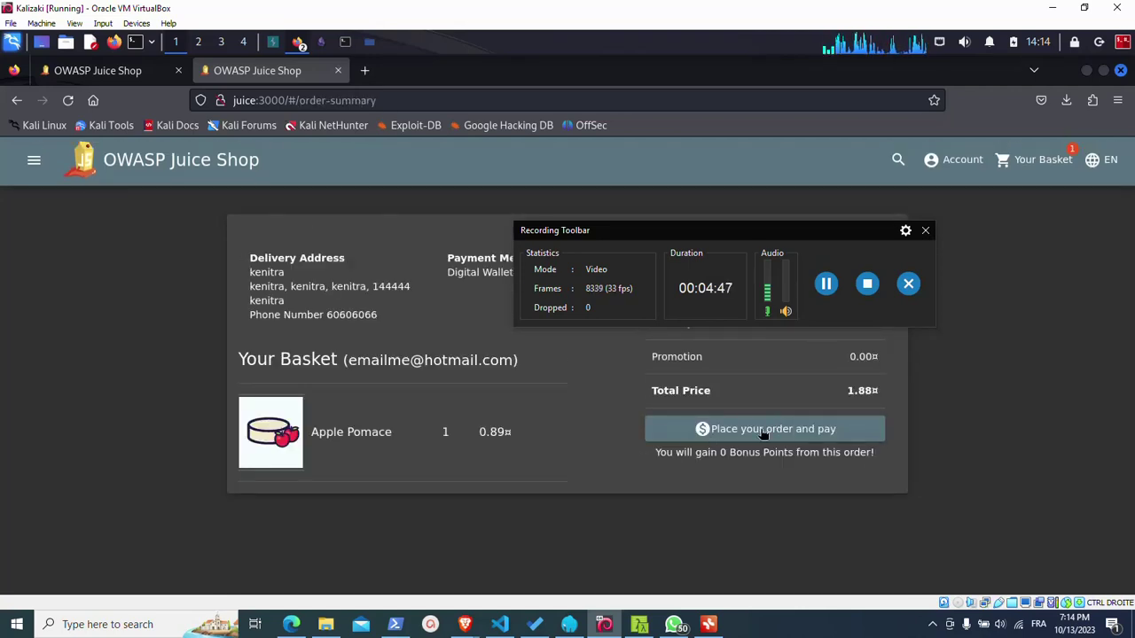
{"action": "left_click", "coordinate": [703, 429]}
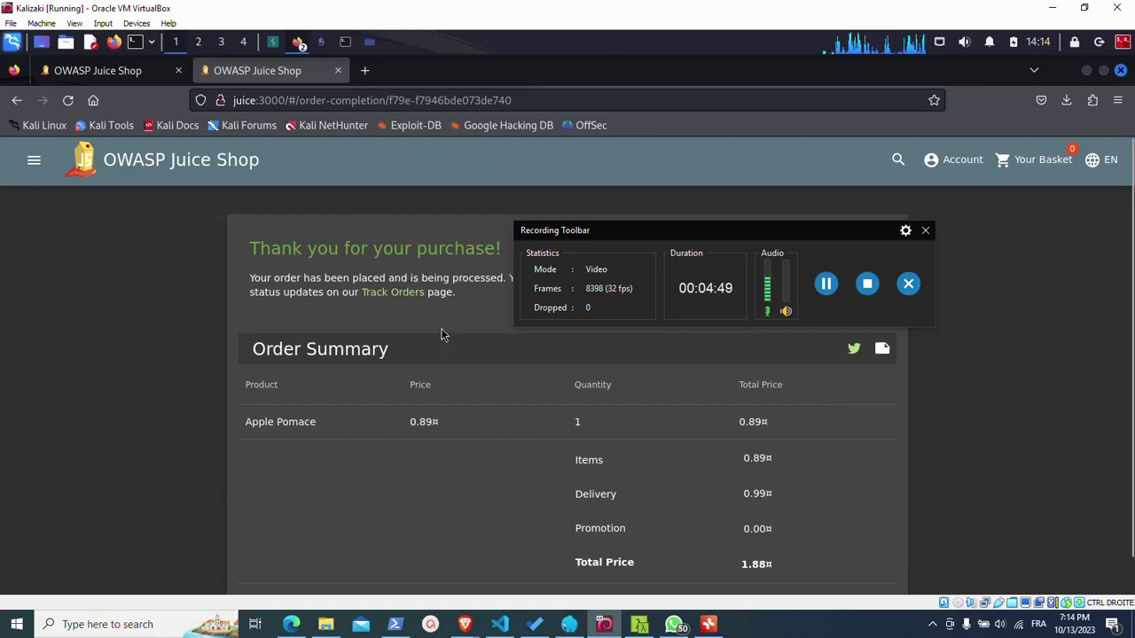
{"action": "scroll", "coordinate": [443, 335], "scroll_direction": "down", "scroll_amount": 1}
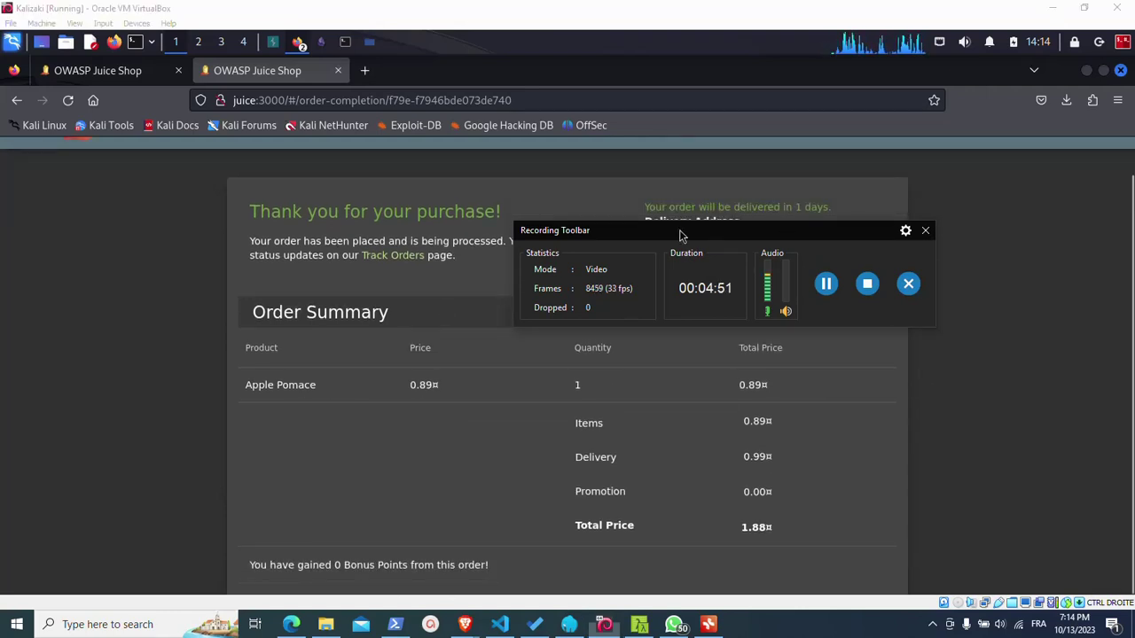
{"action": "left_click_drag", "start_coordinate": [678, 233], "coordinate": [554, 307]}
{"action": "scroll", "coordinate": [577, 260], "scroll_direction": "up", "scroll_amount": 1}
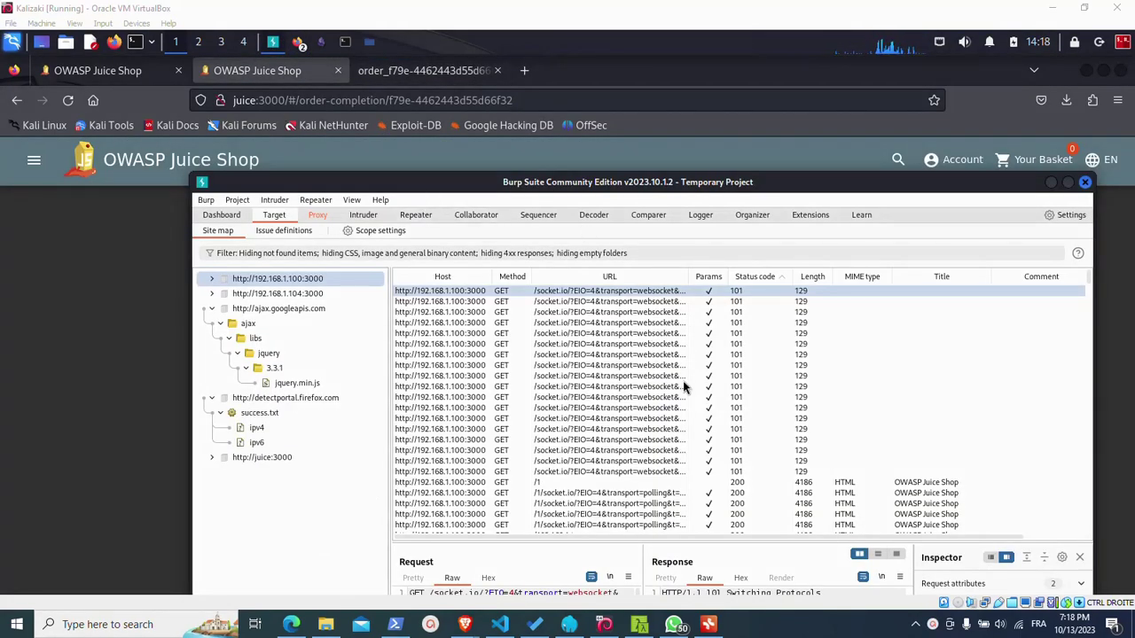
- Expand juice:3000 > rest and inspect the two track-order requests
{"action": "left_click", "coordinate": [214, 457]}
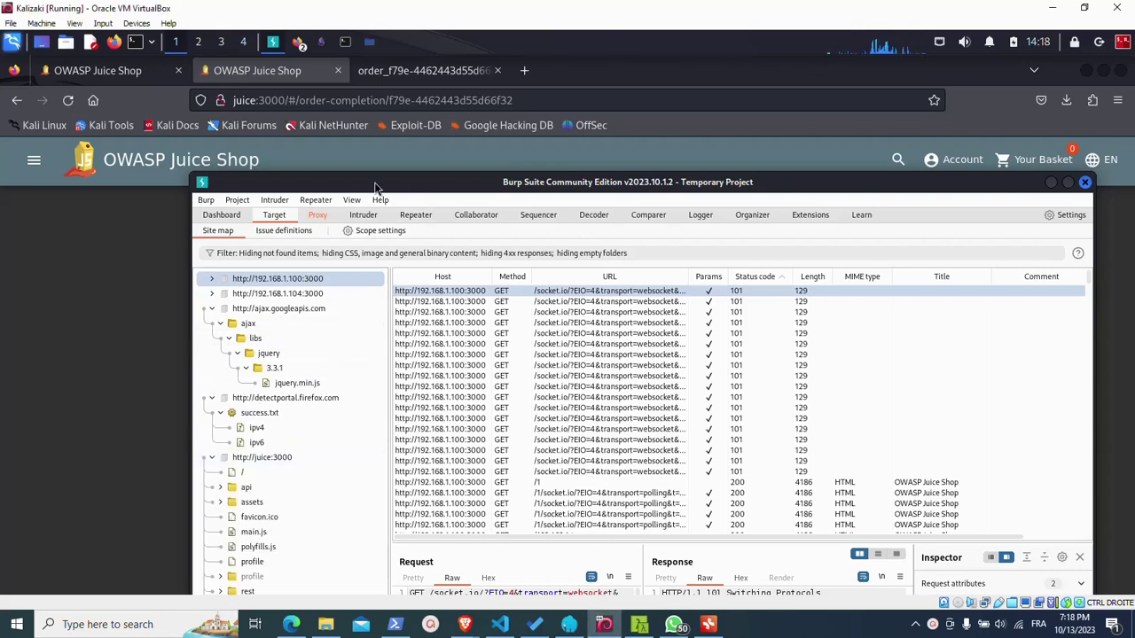
{"action": "left_click_drag", "start_coordinate": [374, 188], "coordinate": [335, 41]}
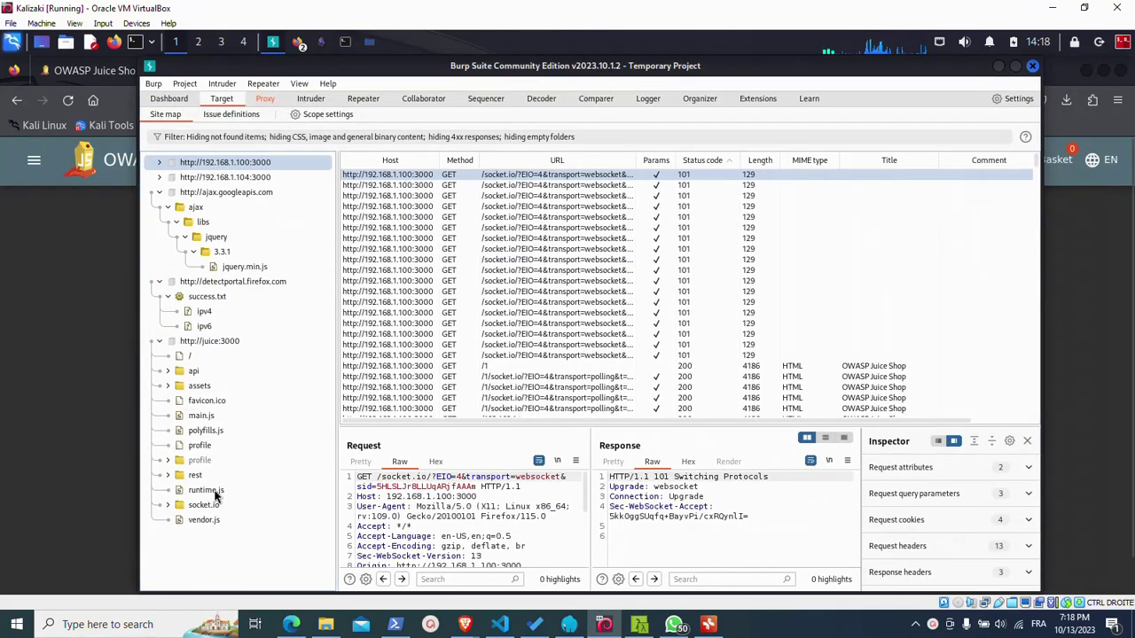
{"action": "left_click", "coordinate": [169, 476]}
{"action": "scroll", "coordinate": [204, 452], "scroll_direction": "down", "scroll_amount": 1}
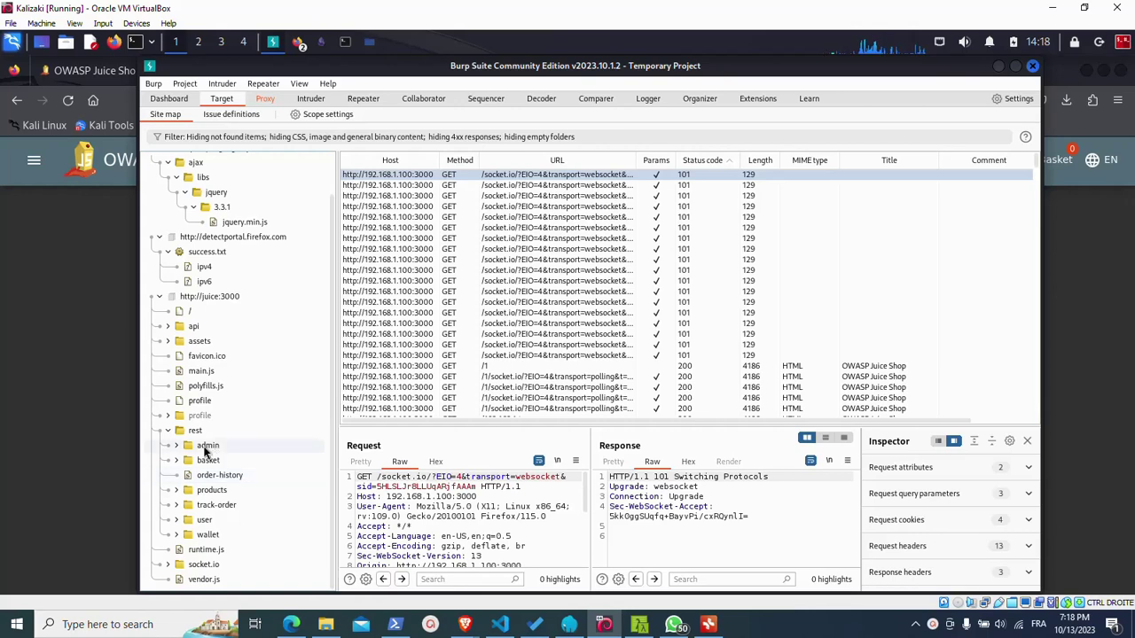
{"action": "left_click", "coordinate": [183, 508]}
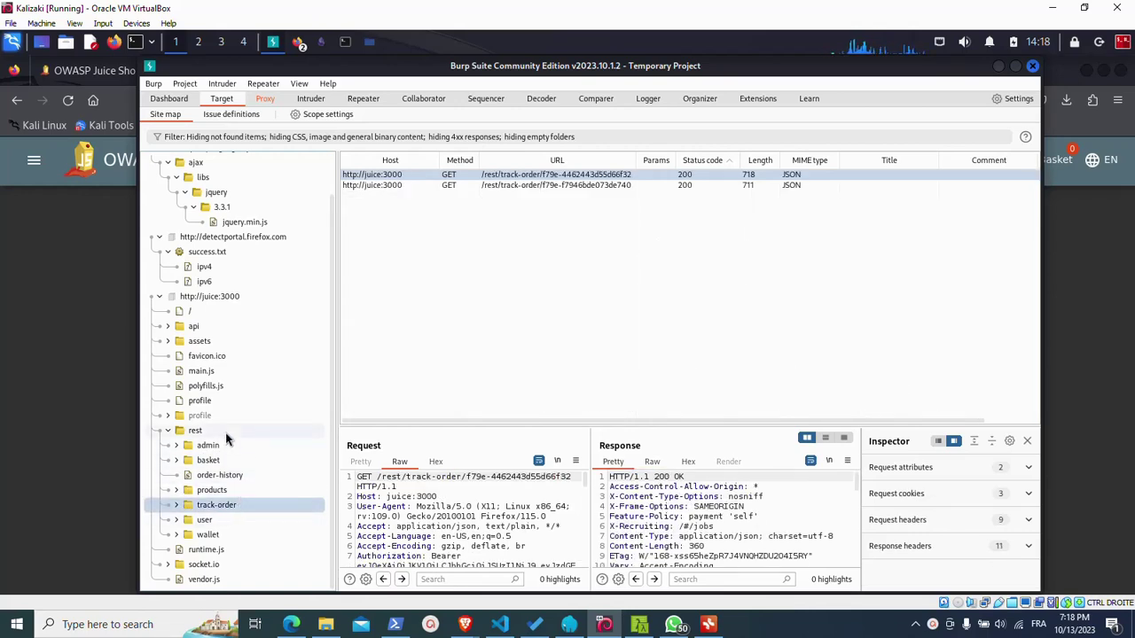
{"action": "double_click", "coordinate": [239, 505]}
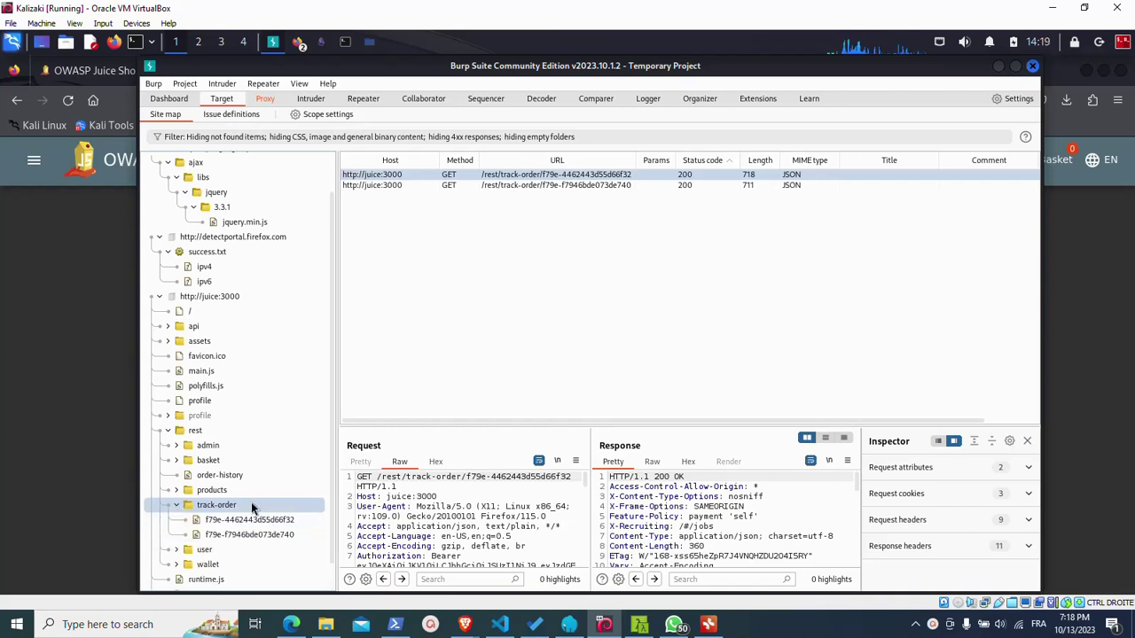
{"action": "scroll", "coordinate": [230, 499], "scroll_direction": "down", "scroll_amount": 1}
{"action": "left_click", "coordinate": [216, 493]}
{"action": "left_click", "coordinate": [223, 505]}
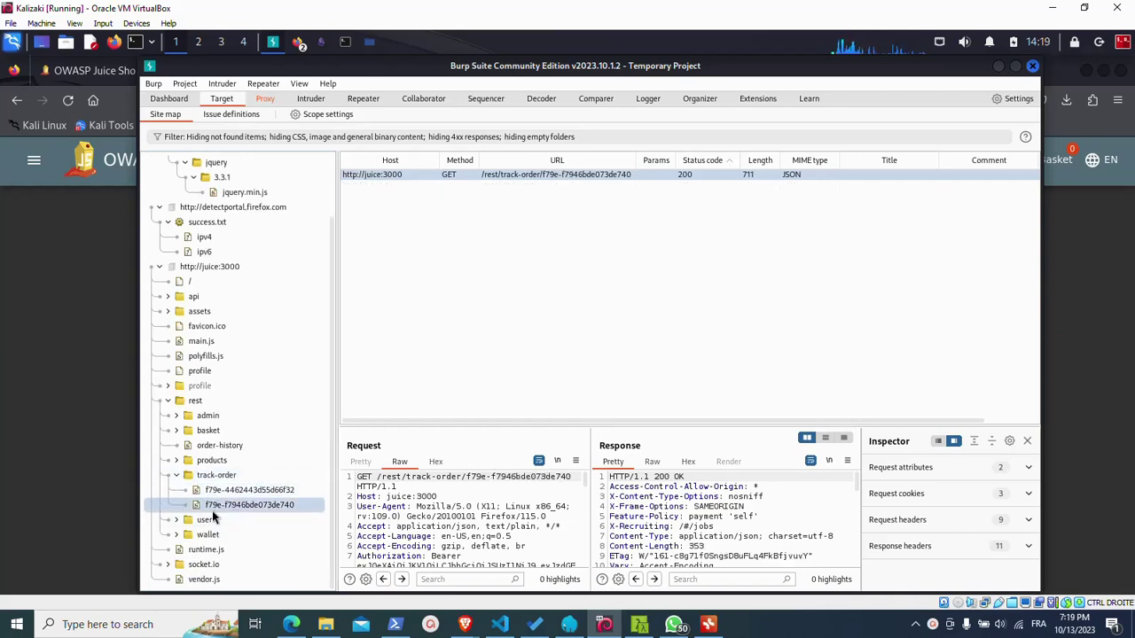
- Expand the user and wallet folders and select the /rest/wallet/balance request
{"action": "left_click", "coordinate": [175, 520]}
{"action": "scroll", "coordinate": [231, 528], "scroll_direction": "down", "scroll_amount": 1}
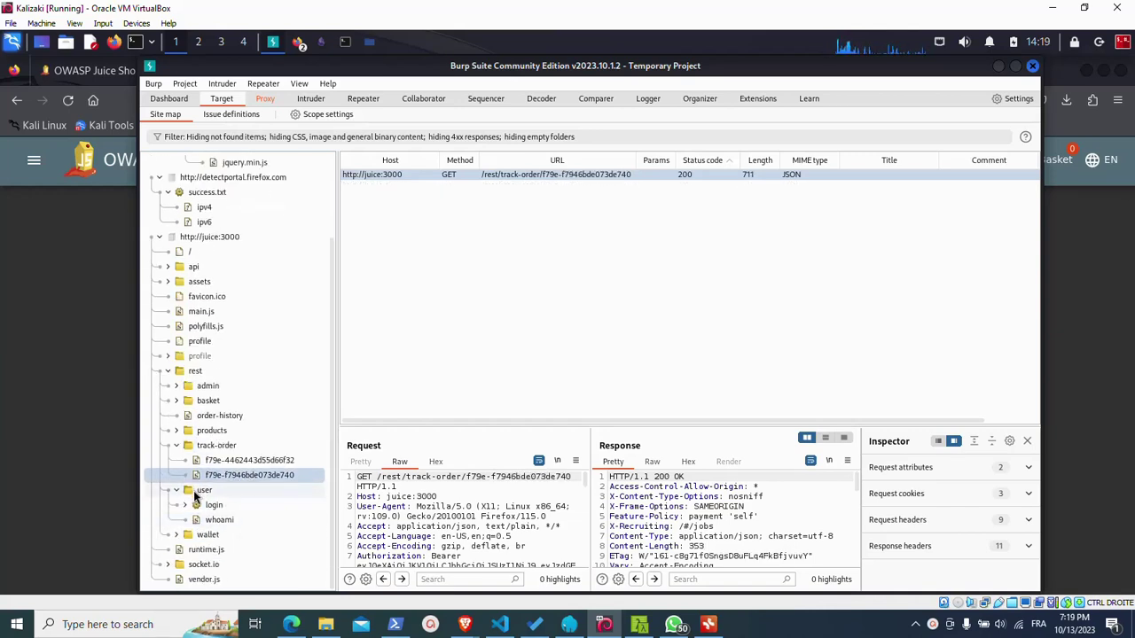
{"action": "left_click", "coordinate": [177, 535]}
{"action": "scroll", "coordinate": [187, 536], "scroll_direction": "down", "scroll_amount": 1}
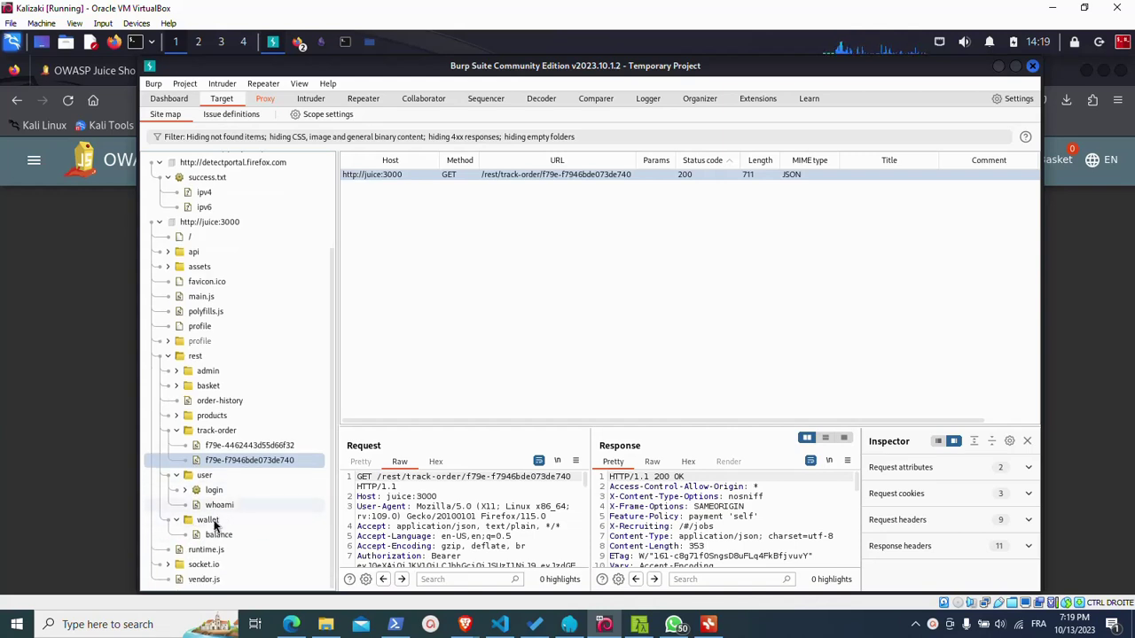
{"action": "left_click", "coordinate": [208, 534]}
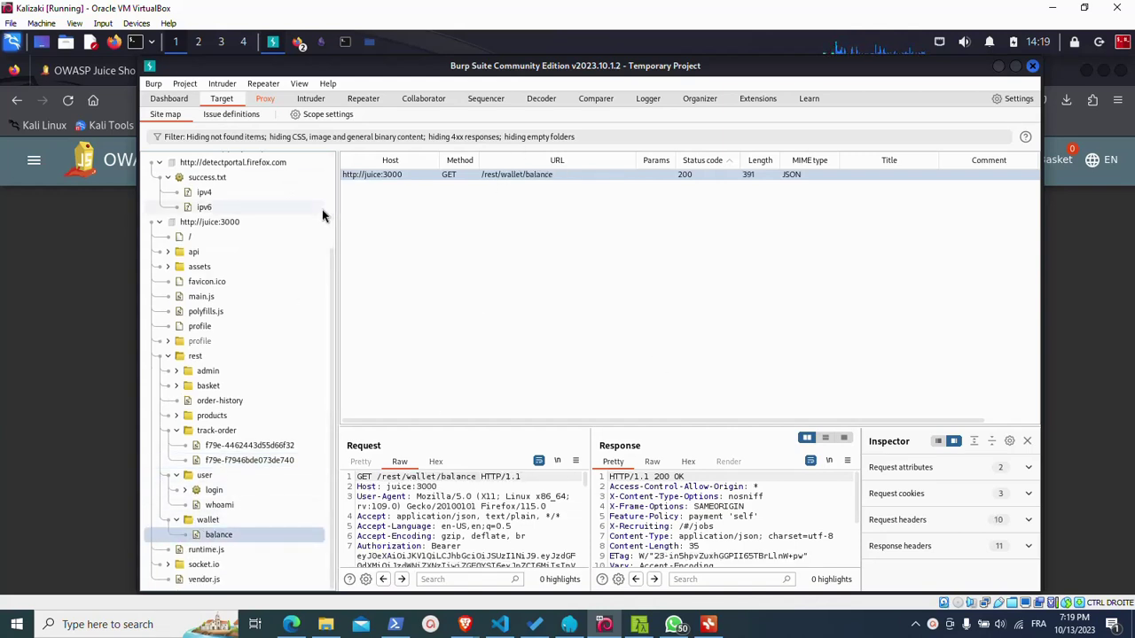
- Expand the api folder and view the Deliverys, Products and Recycles requests
{"action": "scroll", "coordinate": [247, 381], "scroll_direction": "up", "scroll_amount": 4}
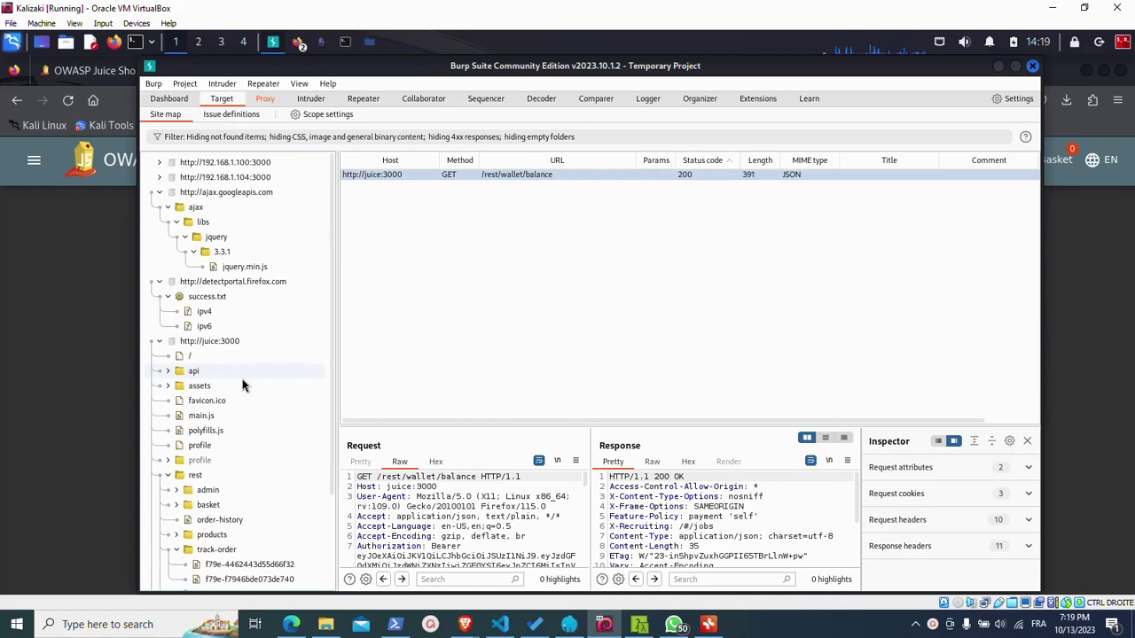
{"action": "left_click", "coordinate": [169, 370]}
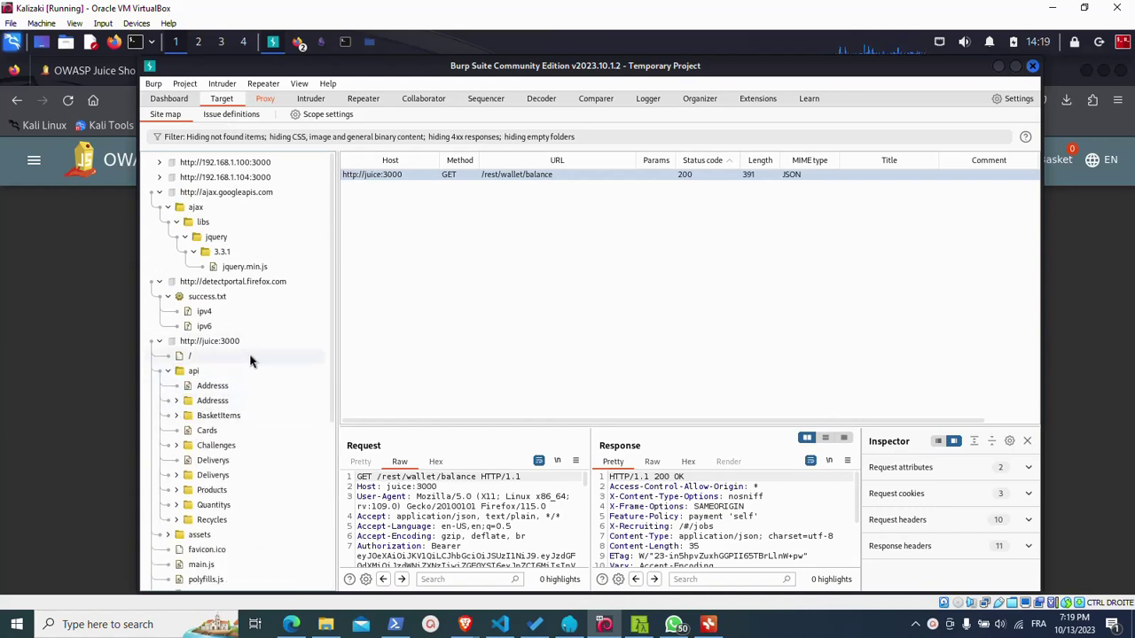
{"action": "left_click", "coordinate": [210, 477]}
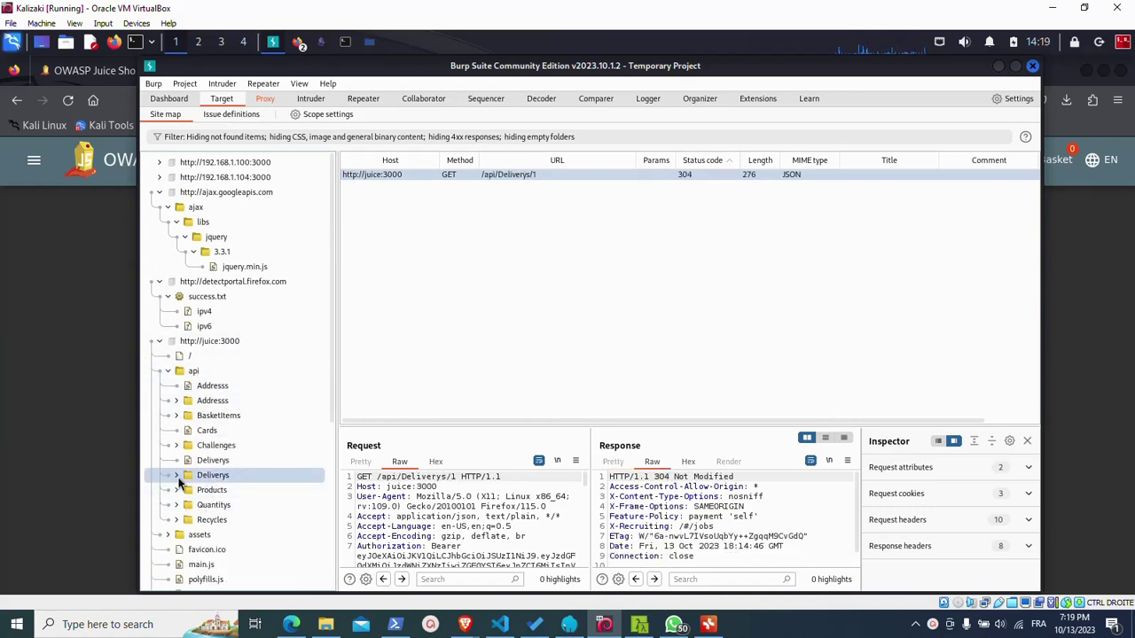
{"action": "left_click", "coordinate": [175, 475]}
{"action": "left_click", "coordinate": [188, 505]}
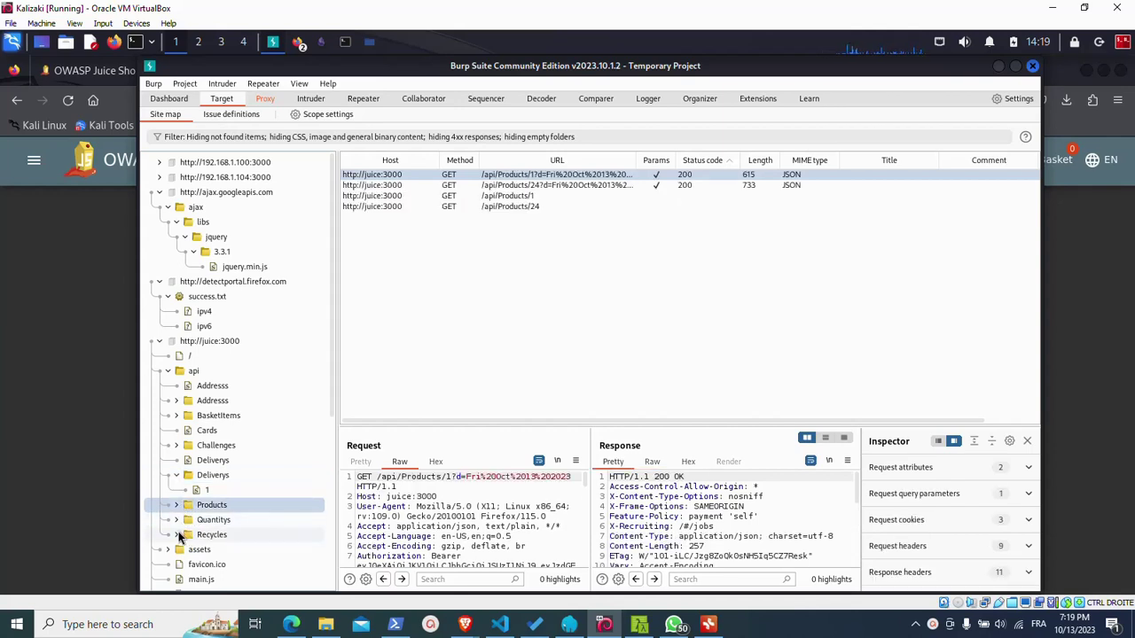
{"action": "left_click", "coordinate": [177, 534]}
{"action": "scroll", "coordinate": [195, 532], "scroll_direction": "down", "scroll_amount": 2}
{"action": "left_click", "coordinate": [206, 496]}
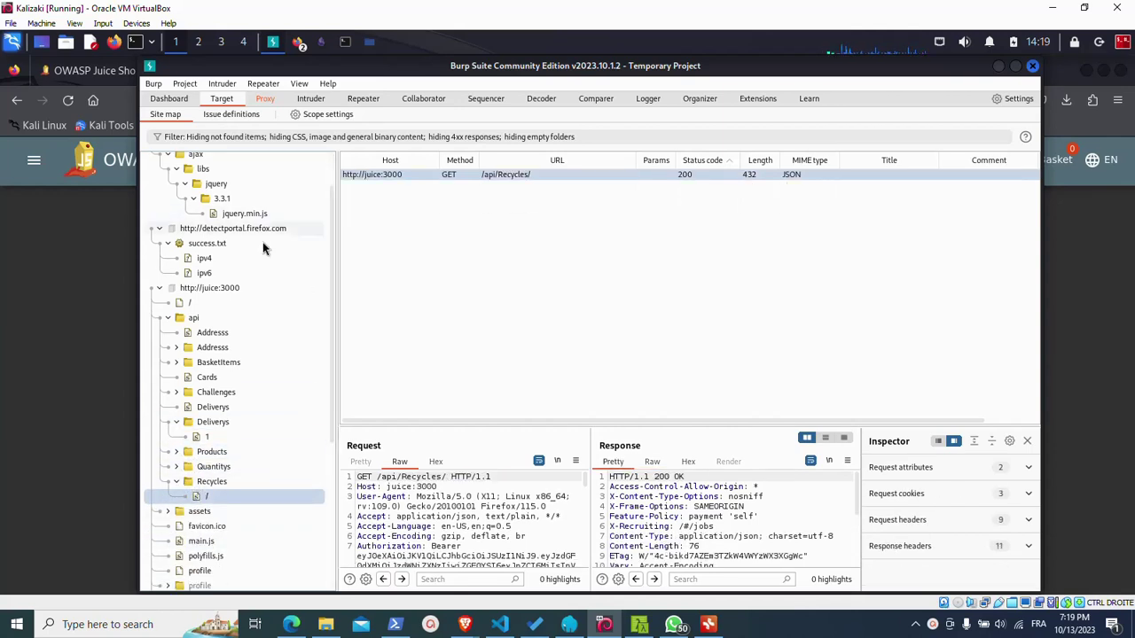
{"action": "scroll", "coordinate": [244, 294], "scroll_direction": "up", "scroll_amount": 2}
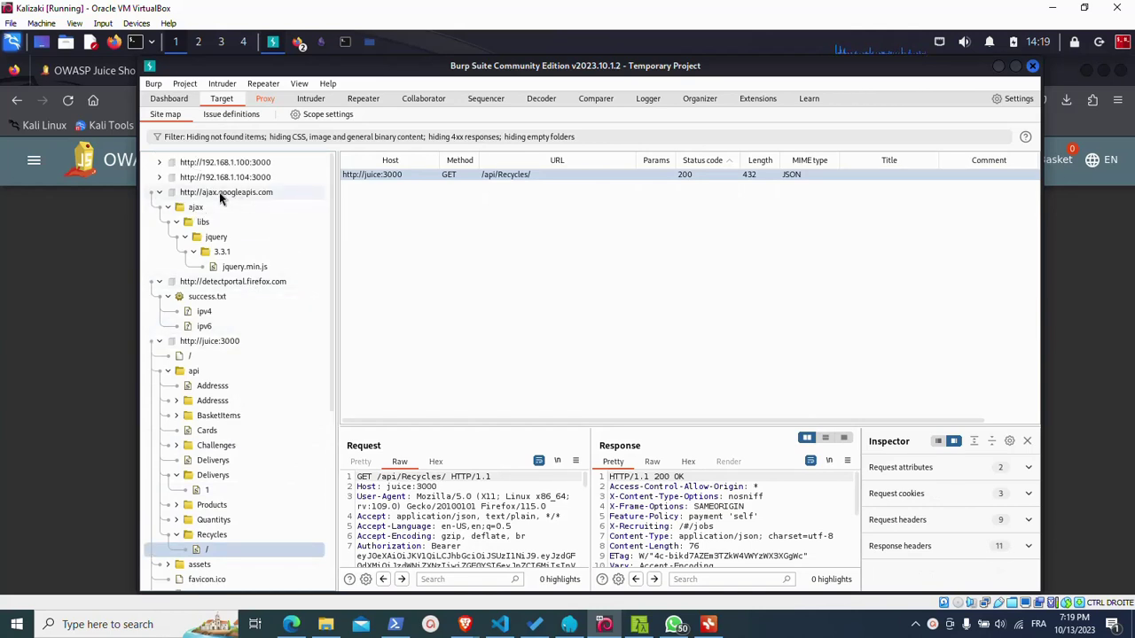
- Add juice:3000 to scope and browse the 192.168.1.104 and 192.168.1.100 hosts' requests
{"action": "right_click", "coordinate": [213, 341]}
{"action": "left_click", "coordinate": [264, 370]}
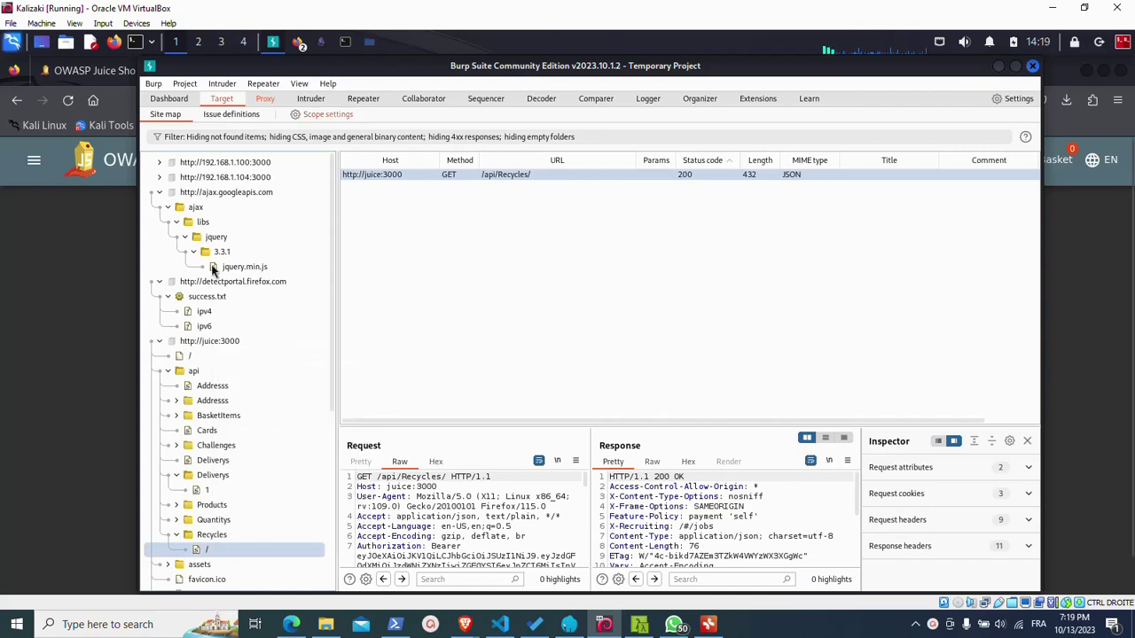
{"action": "right_click", "coordinate": [218, 177]}
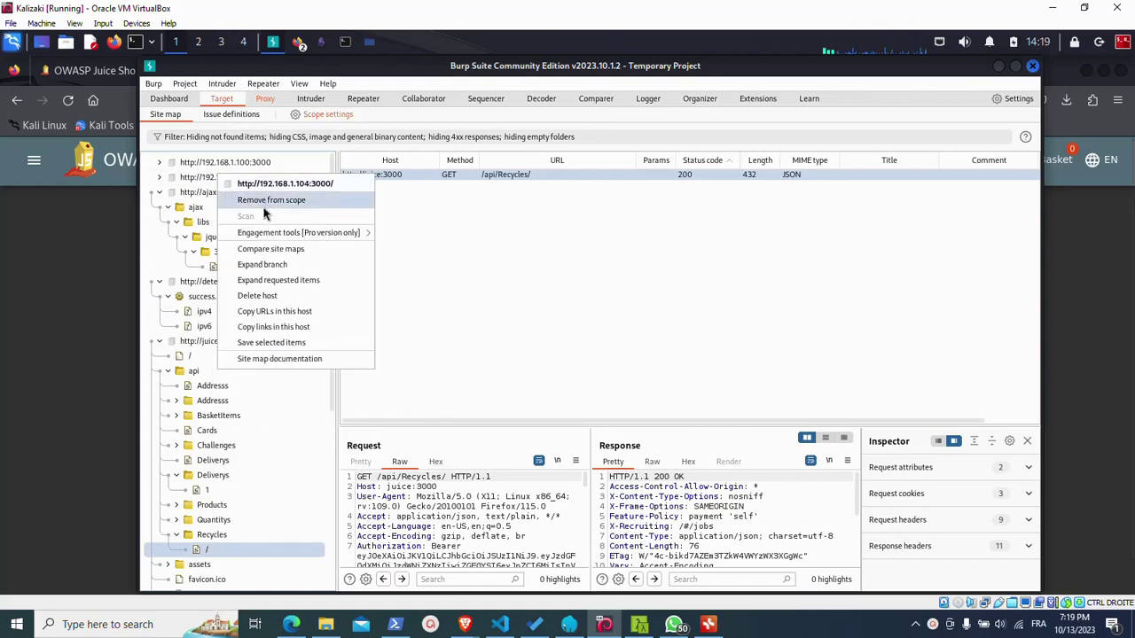
{"action": "left_click", "coordinate": [197, 179]}
{"action": "right_click", "coordinate": [216, 179]}
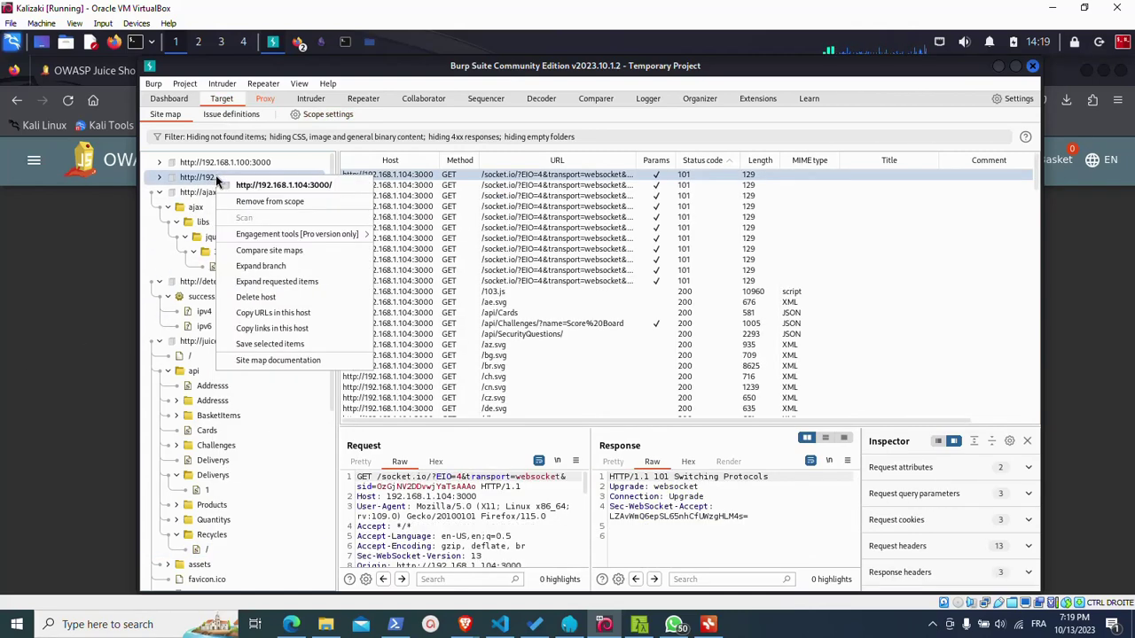
{"action": "left_click", "coordinate": [188, 163]}
{"action": "right_click", "coordinate": [189, 164]}
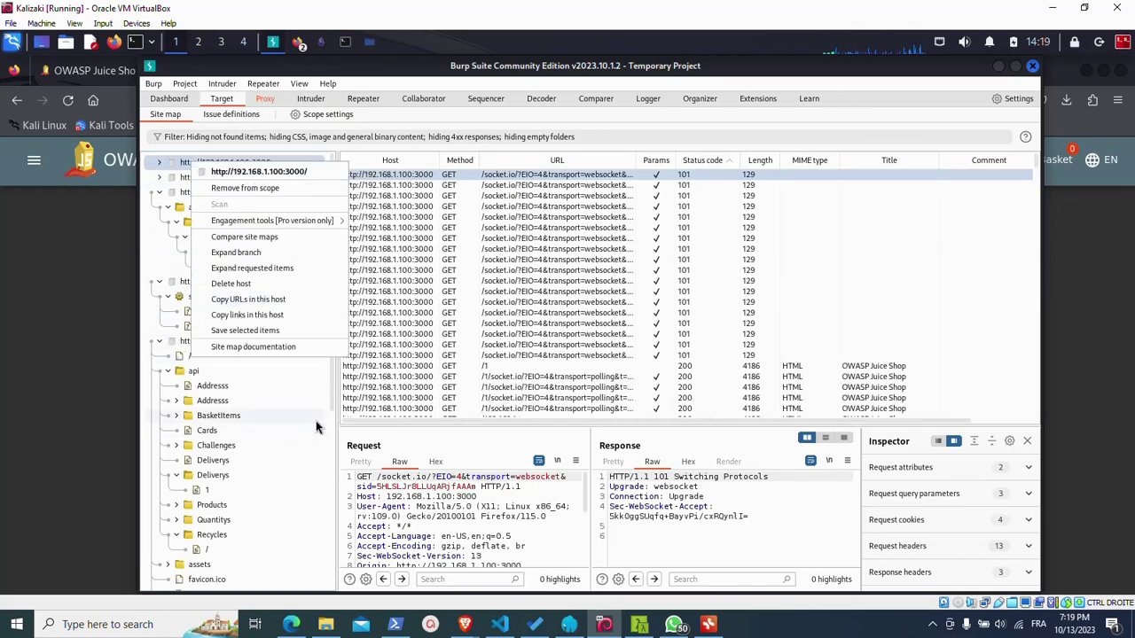
{"action": "left_click", "coordinate": [275, 432]}
{"action": "scroll", "coordinate": [275, 433], "scroll_direction": "down", "scroll_amount": 7}
{"action": "scroll", "coordinate": [275, 432], "scroll_direction": "up", "scroll_amount": 7}
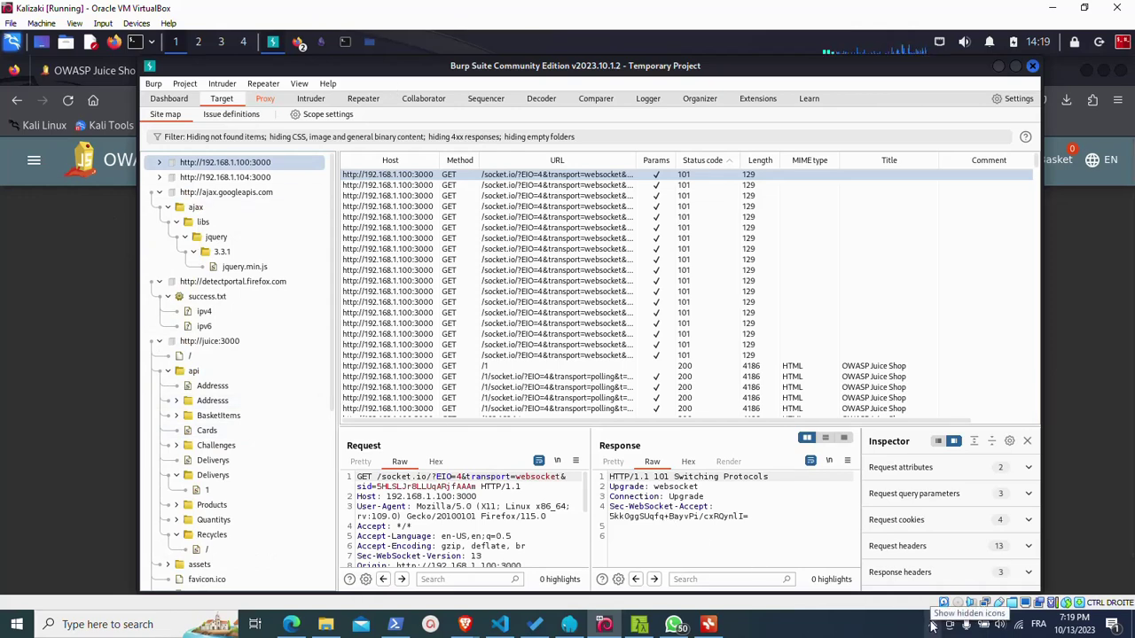
{"action": "scroll", "coordinate": [246, 448], "scroll_direction": "down", "scroll_amount": 6}
{"action": "scroll", "coordinate": [246, 447], "scroll_direction": "down", "scroll_amount": 1}
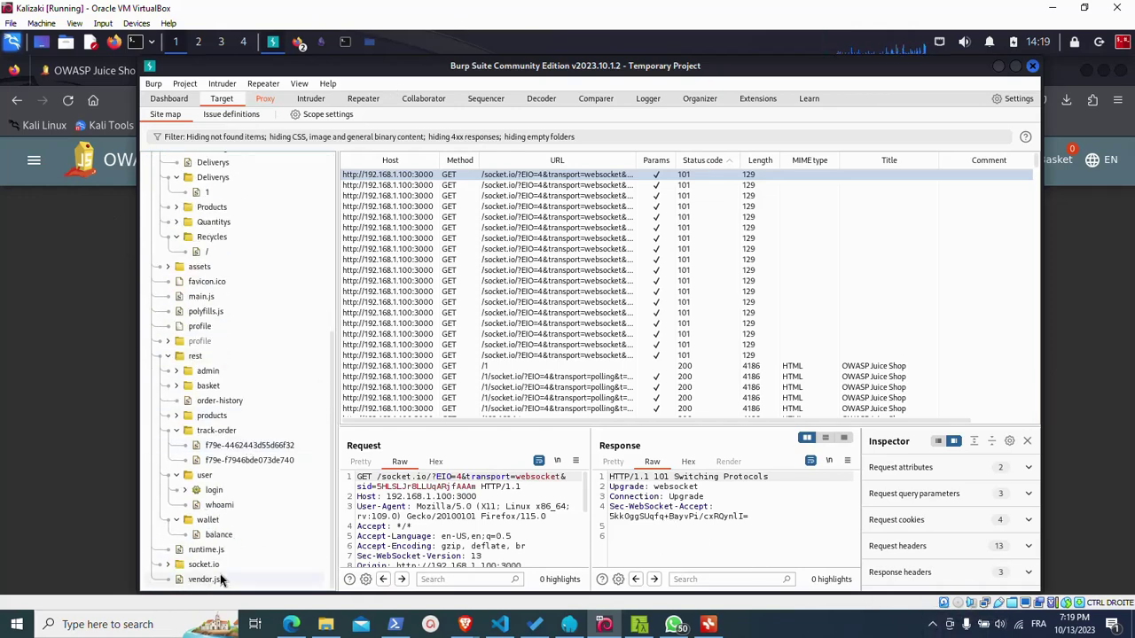
{"action": "scroll", "coordinate": [226, 399], "scroll_direction": "up", "scroll_amount": 3}
{"action": "scroll", "coordinate": [203, 337], "scroll_direction": "up", "scroll_amount": 2}
{"action": "scroll", "coordinate": [160, 302], "scroll_direction": "up", "scroll_amount": 2}
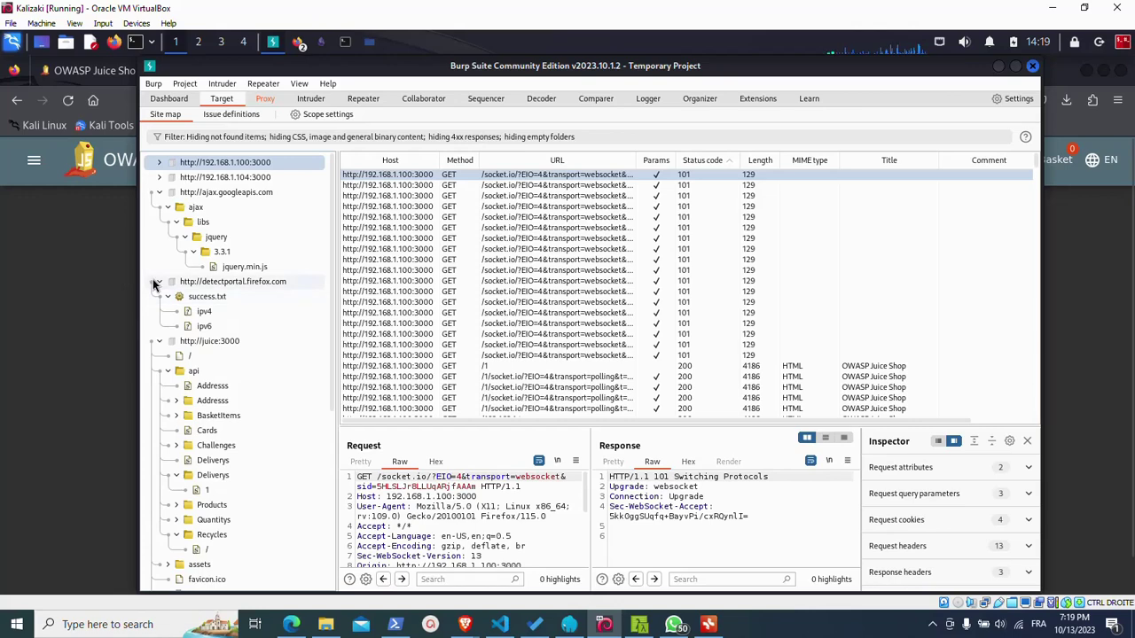
- Review the detectportal.firefox.com success.txt, ipv4 and ipv6 requests
{"action": "left_click", "coordinate": [152, 282]}
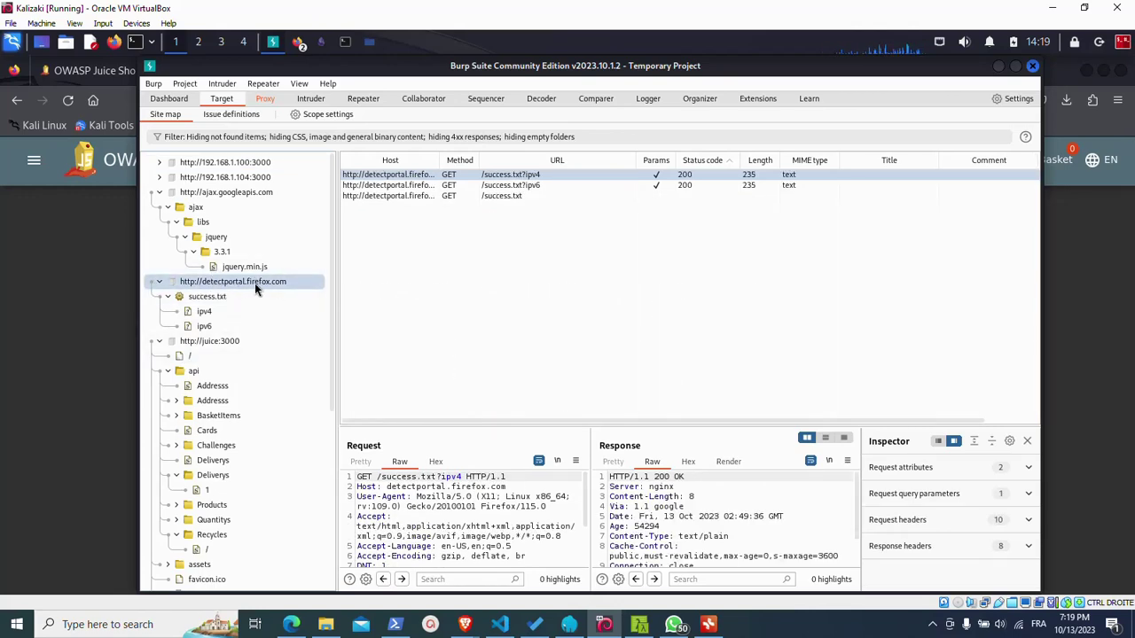
{"action": "left_click", "coordinate": [209, 304]}
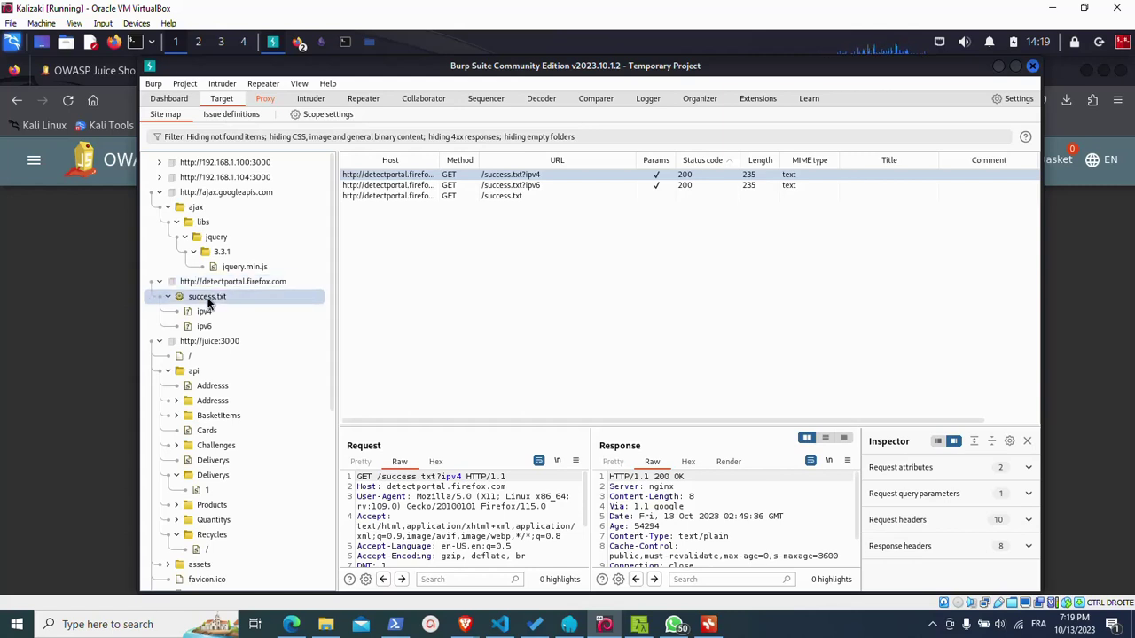
{"action": "left_click", "coordinate": [204, 315]}
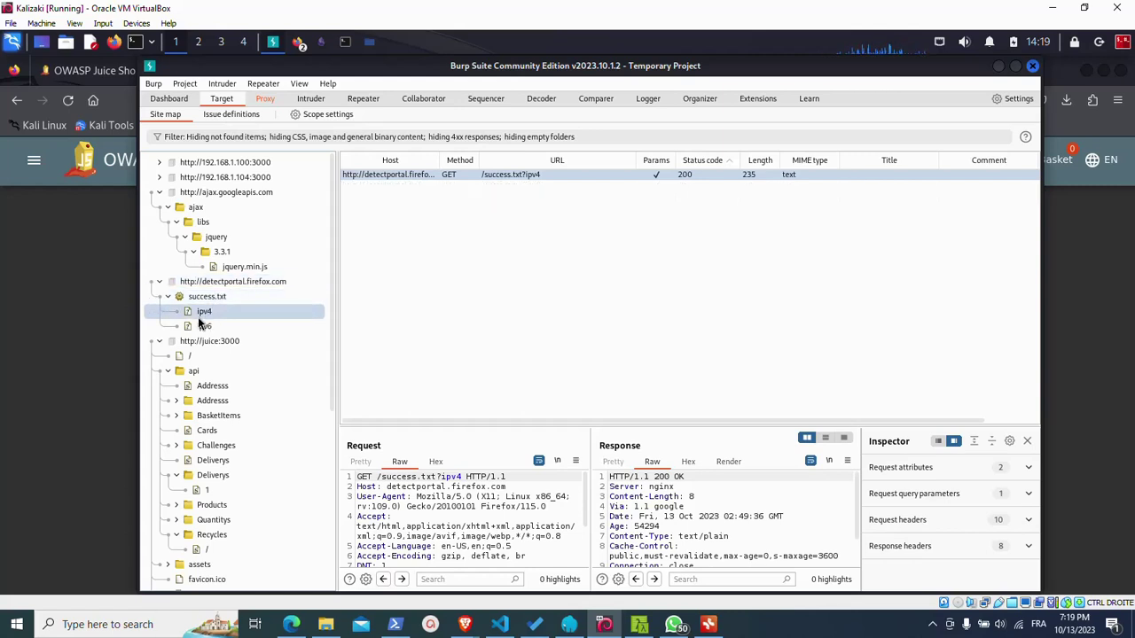
{"action": "left_click", "coordinate": [202, 328]}
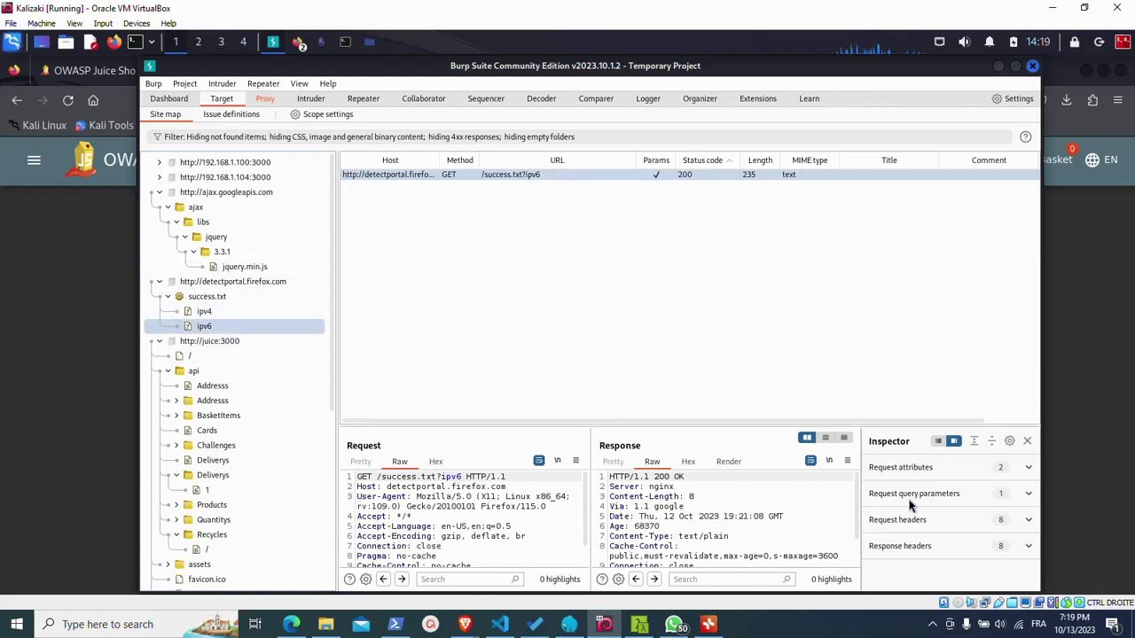
{"action": "left_click", "coordinate": [934, 626]}
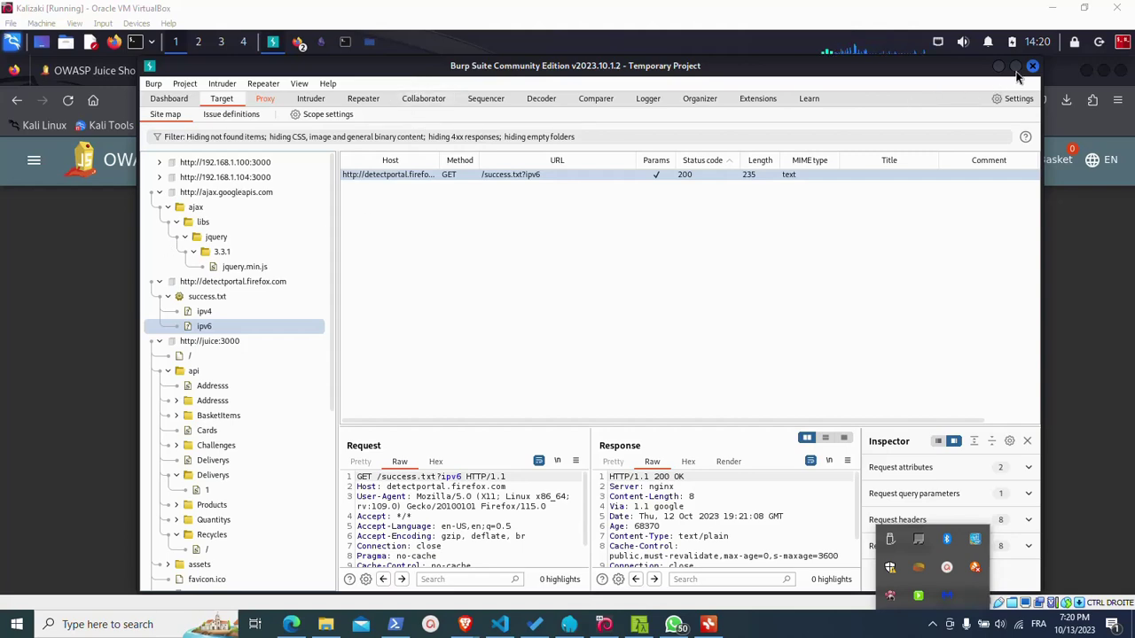
{"action": "left_click_drag", "start_coordinate": [384, 69], "coordinate": [372, 87]}
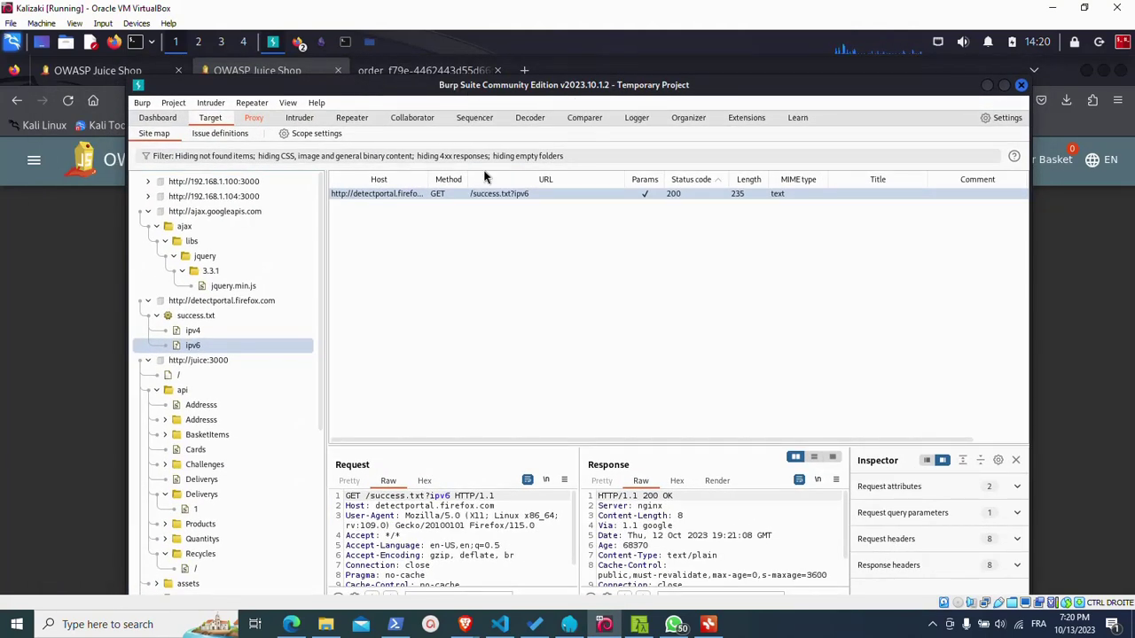
{"action": "left_click_drag", "start_coordinate": [310, 85], "coordinate": [374, 66]}
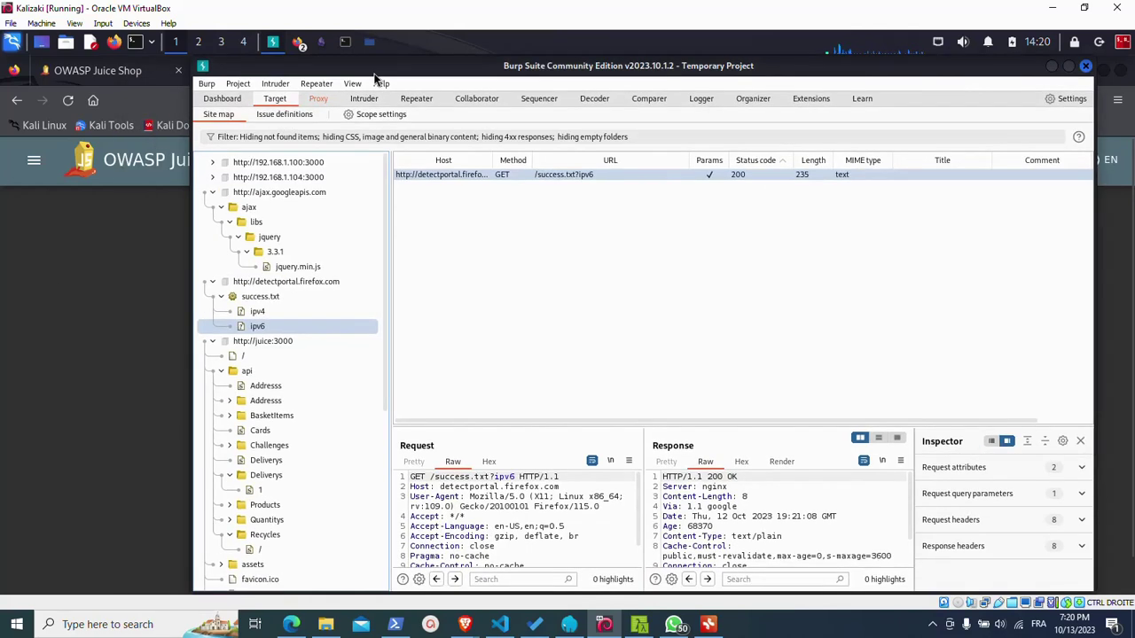
- Collapse the ajax.googleapis.com and detectportal hosts, then copy all juice:3000 URLs
{"action": "left_click", "coordinate": [214, 192]}
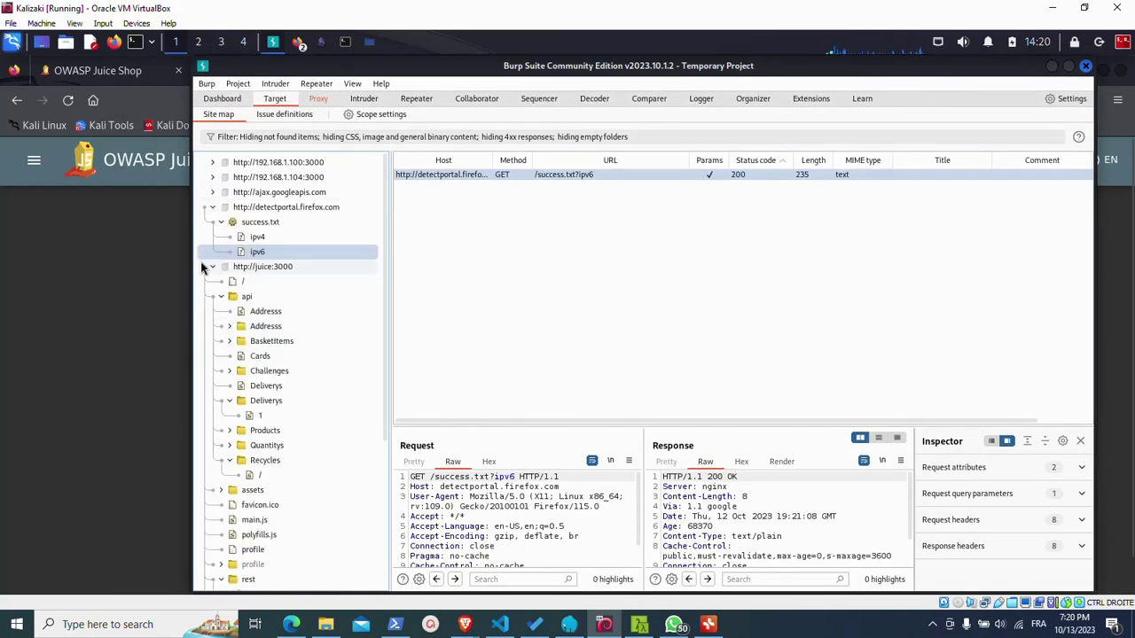
{"action": "left_click", "coordinate": [214, 208]}
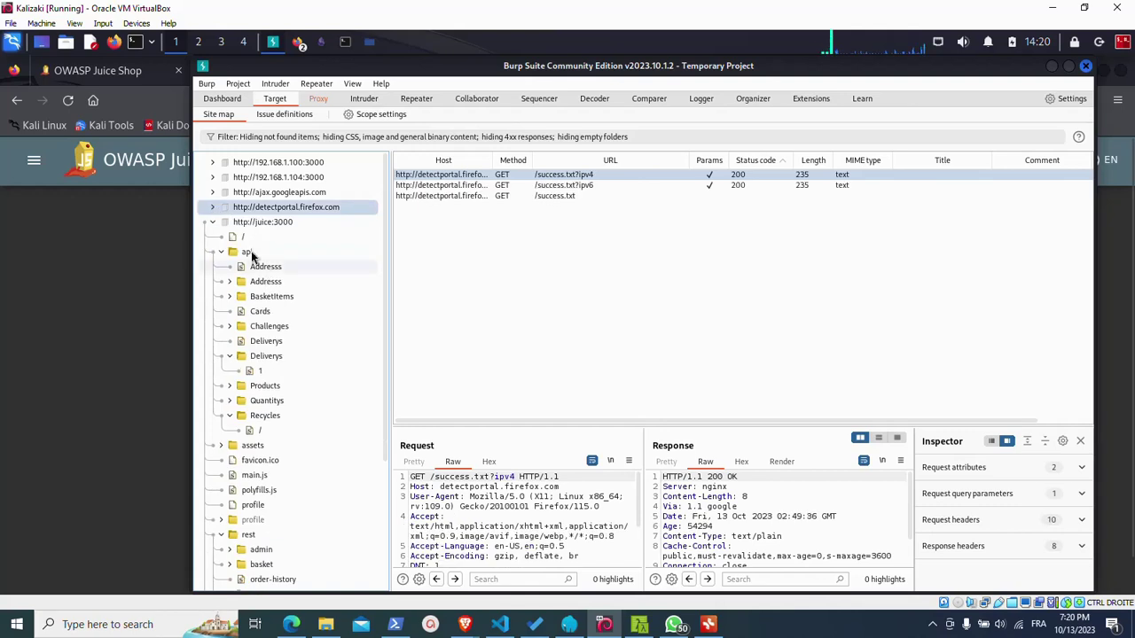
{"action": "right_click", "coordinate": [222, 223]}
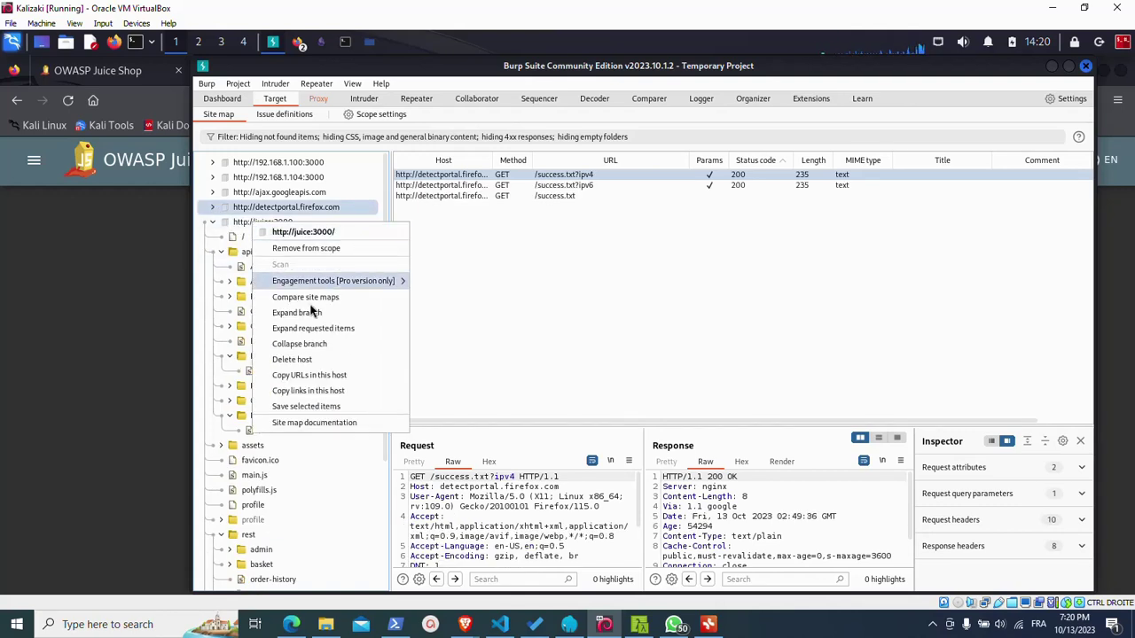
{"action": "left_click", "coordinate": [307, 376]}
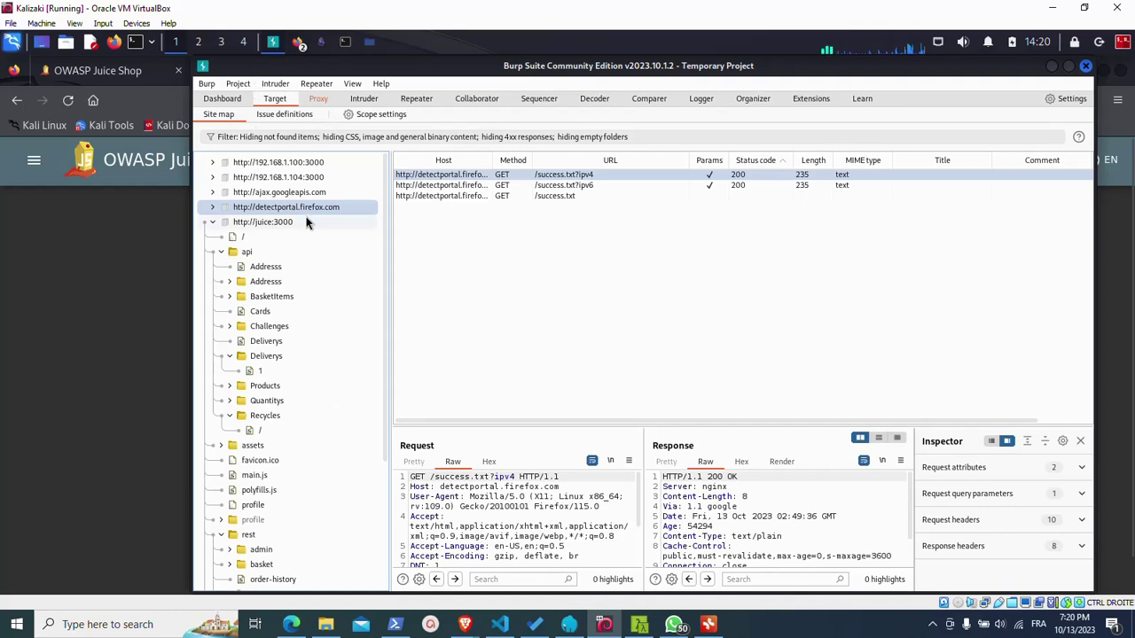
- Switch to Obsidian and scroll through the vault's file explorer
{"action": "left_click", "coordinate": [320, 44]}
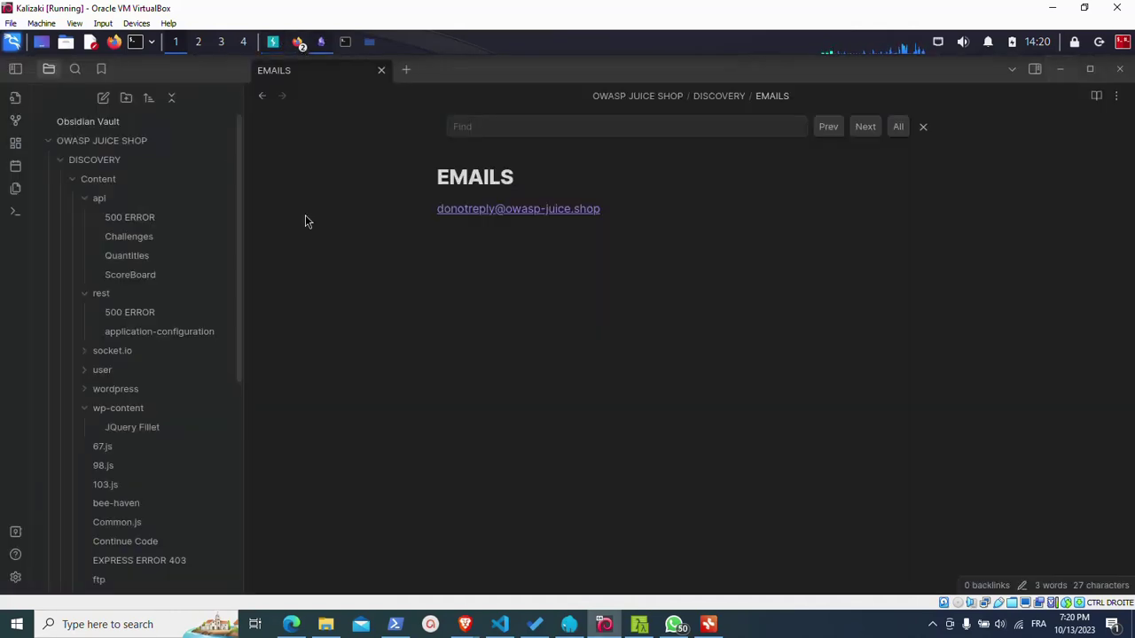
{"action": "scroll", "coordinate": [163, 339], "scroll_direction": "down", "scroll_amount": 3}
{"action": "scroll", "coordinate": [163, 339], "scroll_direction": "down", "scroll_amount": 2}
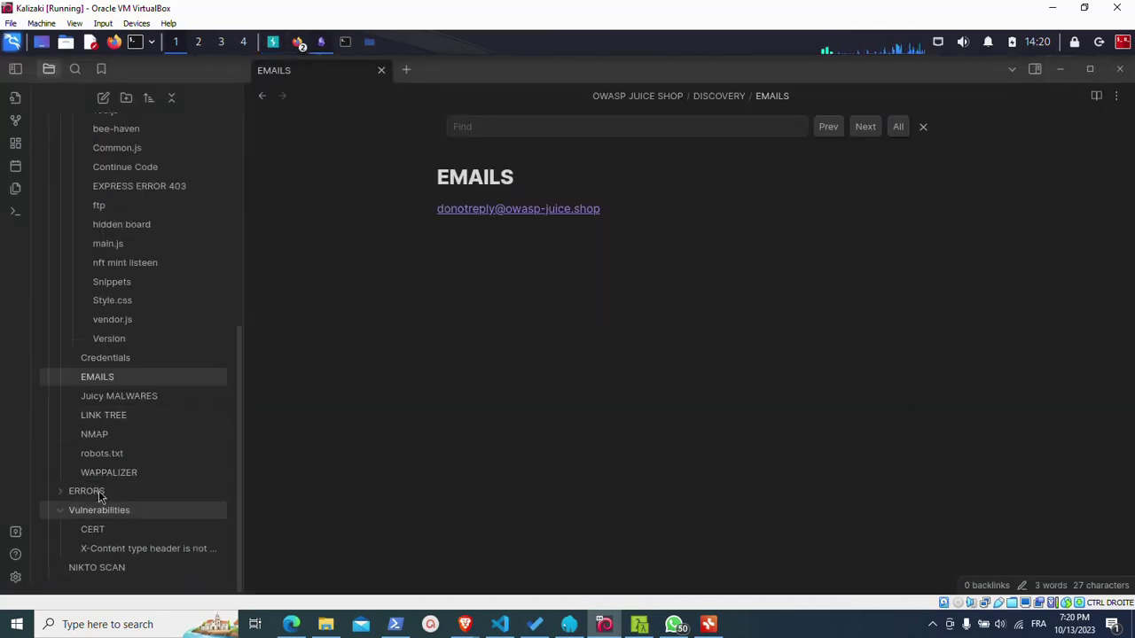
{"action": "scroll", "coordinate": [101, 379], "scroll_direction": "up", "scroll_amount": 2}
{"action": "scroll", "coordinate": [106, 380], "scroll_direction": "up", "scroll_amount": 3}
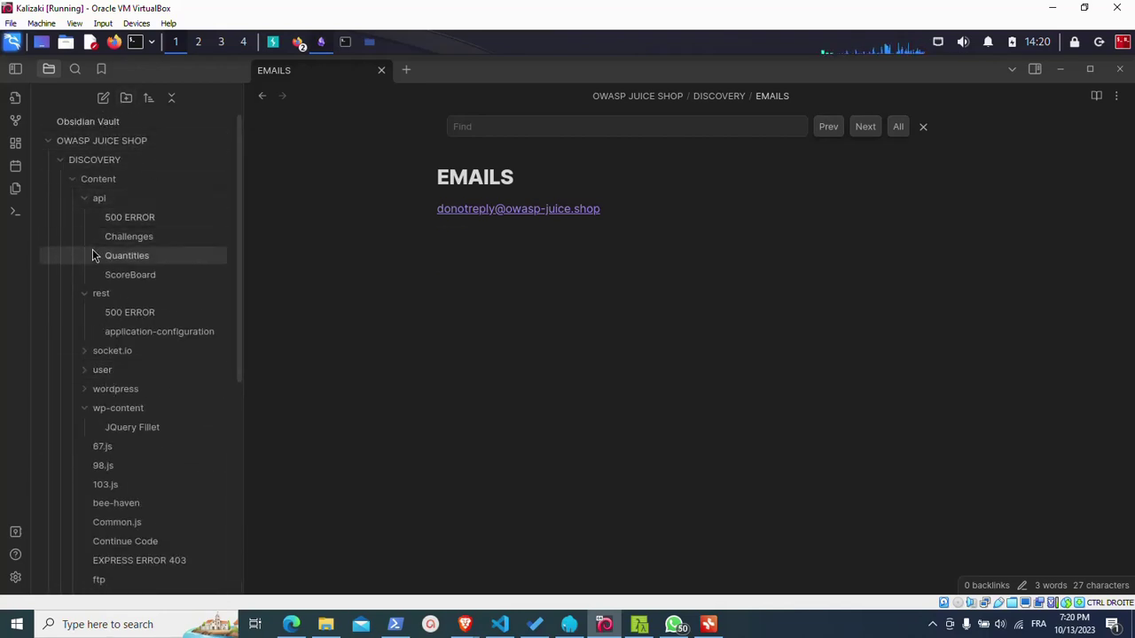
{"action": "scroll", "coordinate": [92, 256], "scroll_direction": "down", "scroll_amount": 5}
{"action": "scroll", "coordinate": [92, 256], "scroll_direction": "down", "scroll_amount": 3}
{"action": "scroll", "coordinate": [92, 249], "scroll_direction": "up", "scroll_amount": 2}
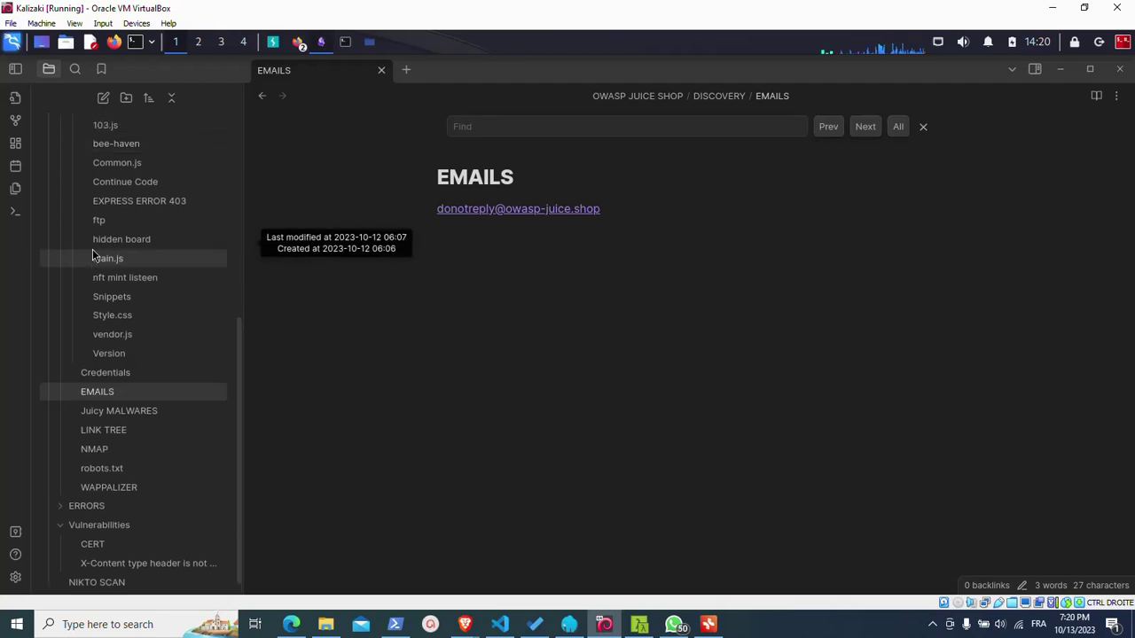
{"action": "scroll", "coordinate": [92, 249], "scroll_direction": "up", "scroll_amount": 6}
{"action": "scroll", "coordinate": [96, 253], "scroll_direction": "down", "scroll_amount": 3}
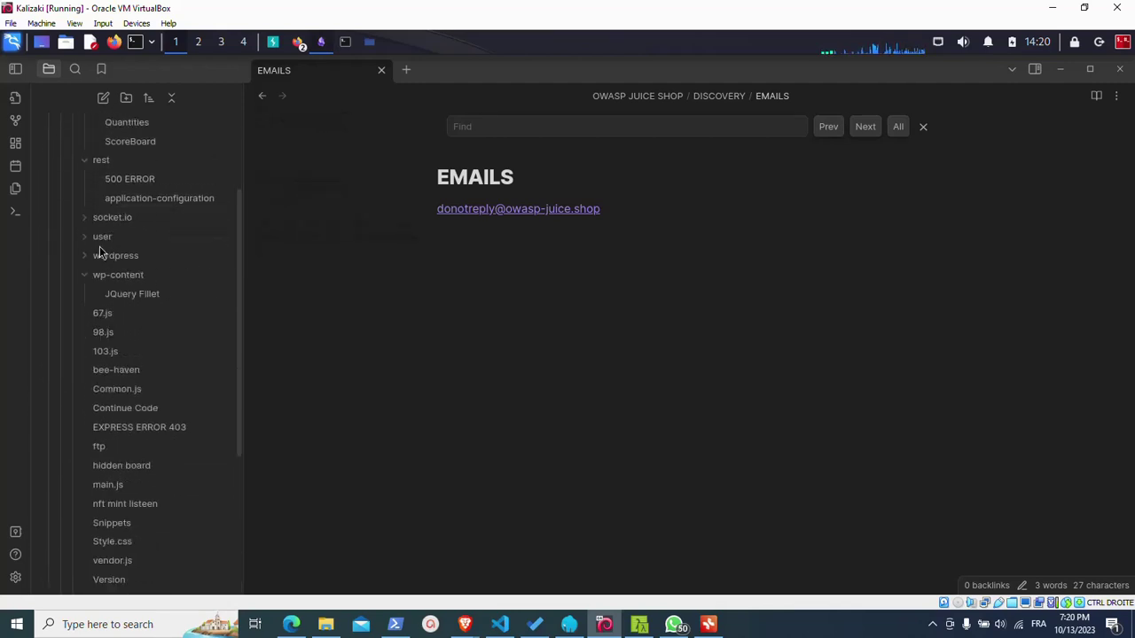
{"action": "scroll", "coordinate": [99, 251], "scroll_direction": "down", "scroll_amount": 2}
{"action": "scroll", "coordinate": [100, 246], "scroll_direction": "down", "scroll_amount": 3}
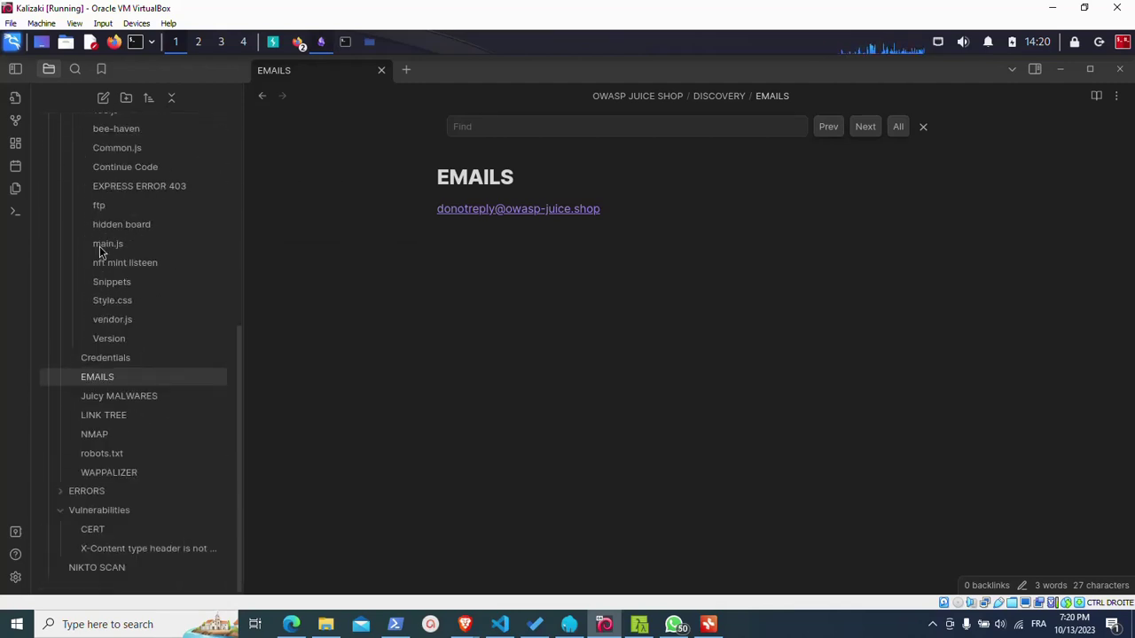
- Search the vault for 'map', clear it, and open the LINK TREE note
{"action": "left_click", "coordinate": [74, 68]}
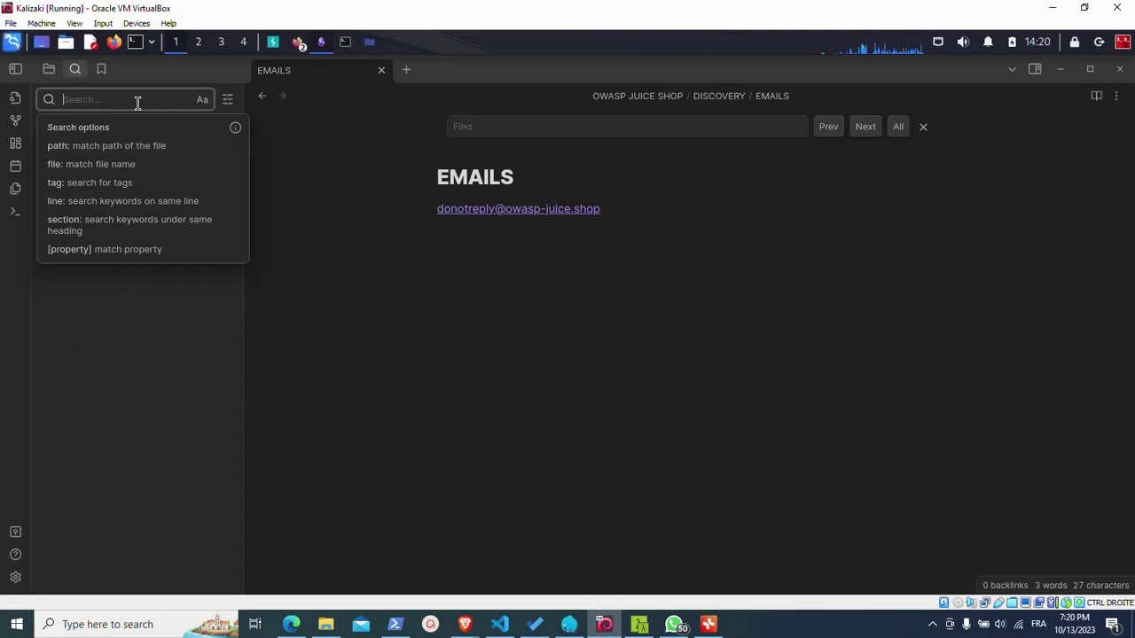
{"action": "type", "text": "map"}
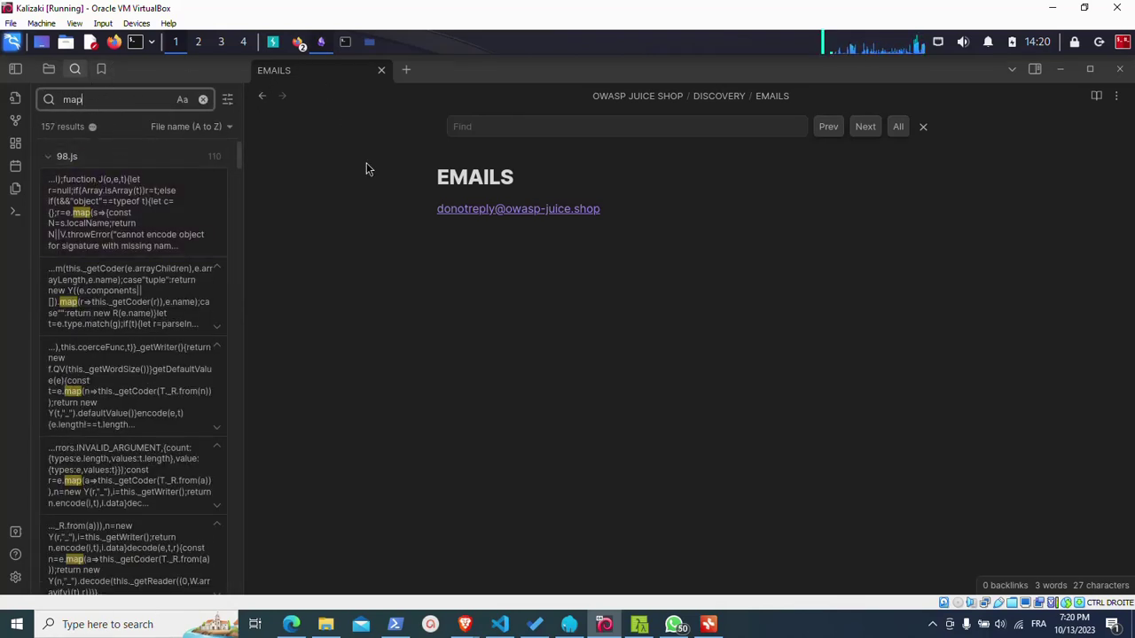
{"action": "left_click", "coordinate": [203, 99]}
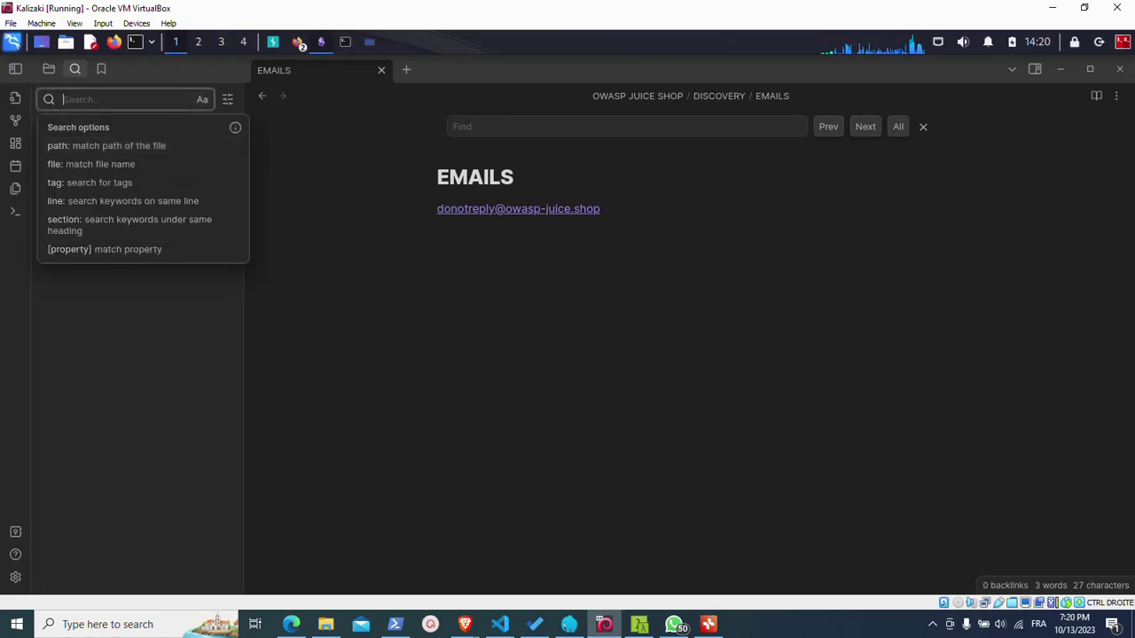
{"action": "left_click", "coordinate": [932, 625]}
{"action": "left_click", "coordinate": [939, 563]}
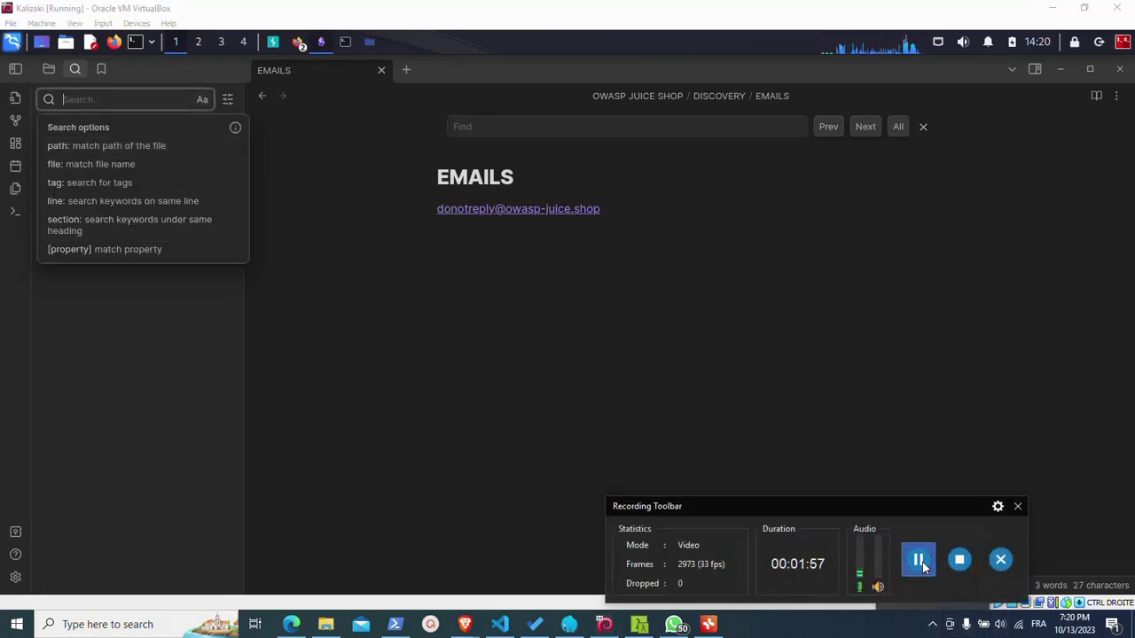
{"action": "left_click", "coordinate": [49, 68]}
{"action": "left_click", "coordinate": [104, 454]}
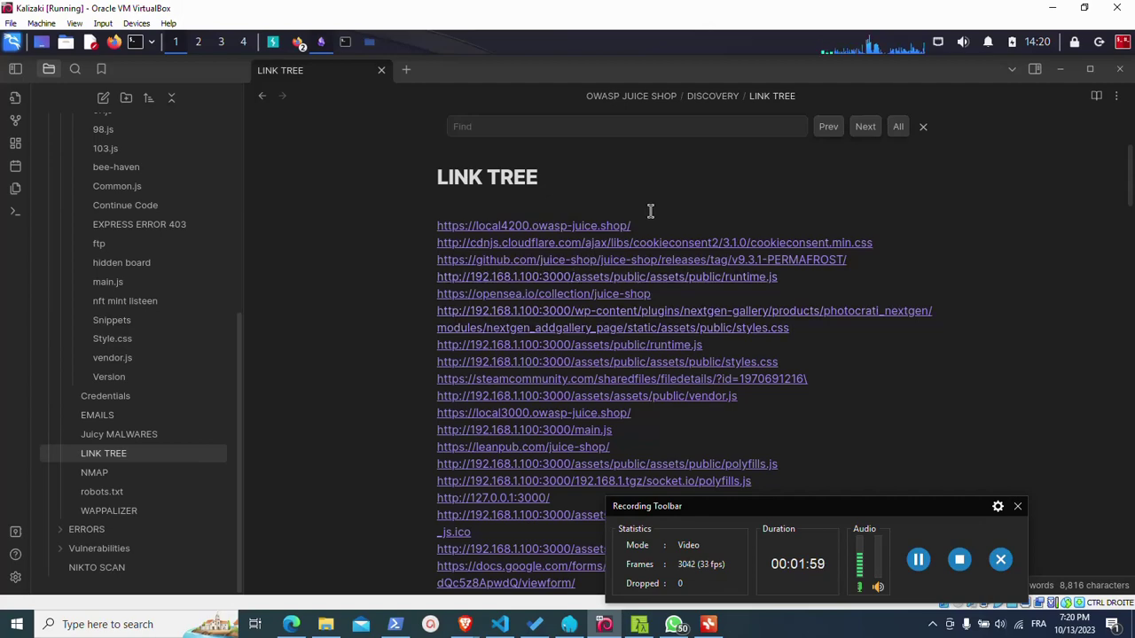
{"action": "scroll", "coordinate": [638, 215], "scroll_direction": "down", "scroll_amount": 20}
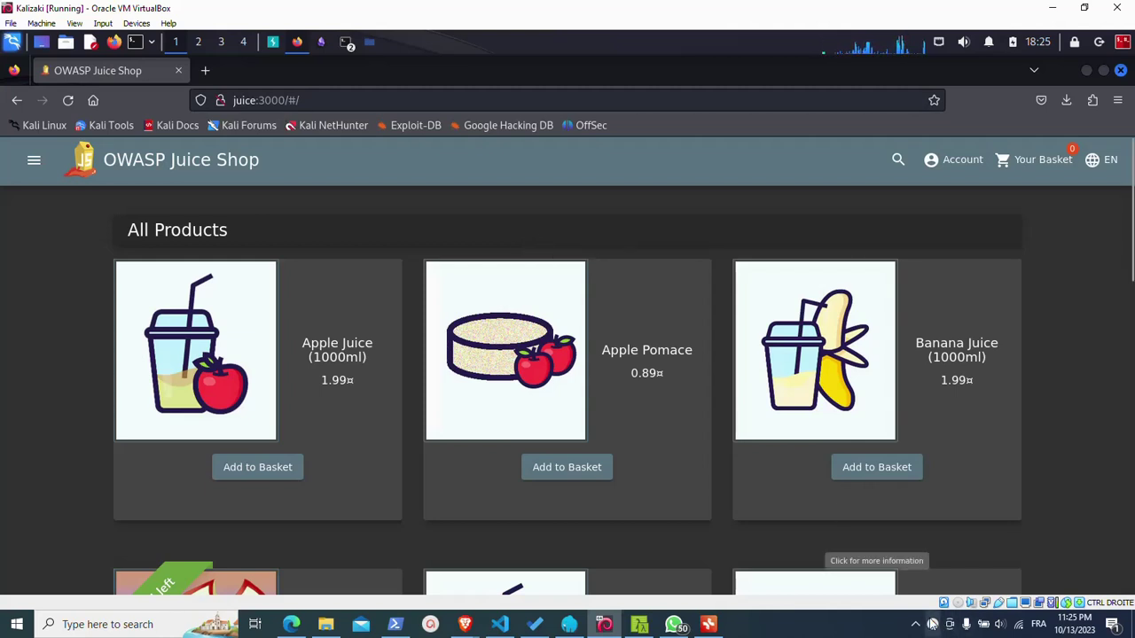
- Search for <h5>WORKS</h5> and confirm WORKS renders as a heading in results
{"action": "left_click", "coordinate": [898, 160]}
{"action": "type", "text": "<h5>WORKS</h5>"}
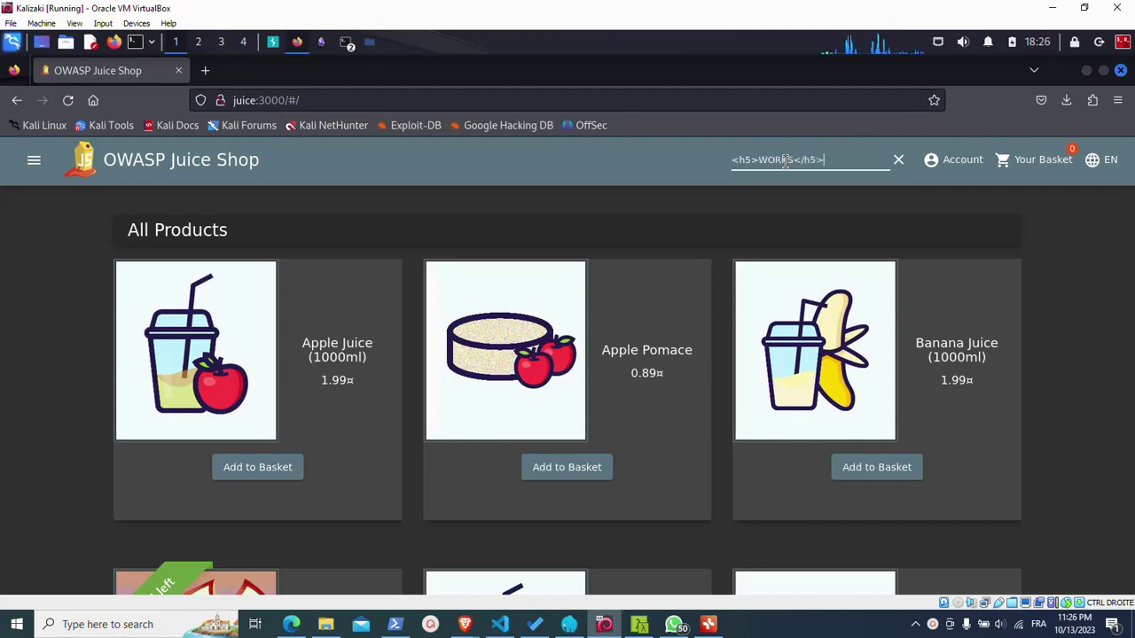
{"action": "key", "text": "Return"}
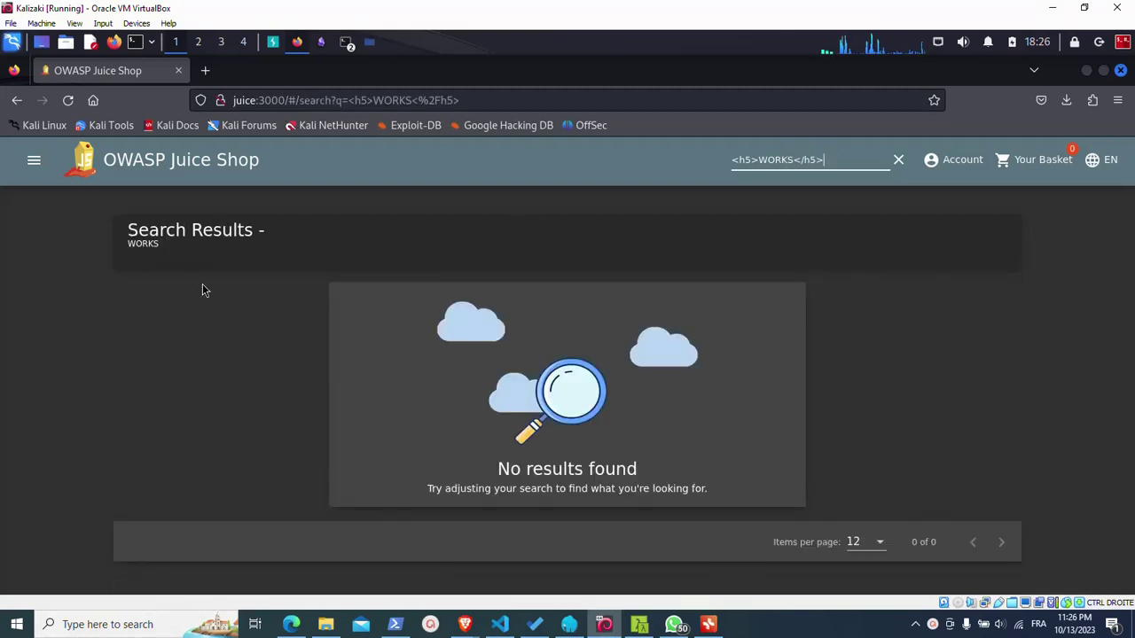
{"action": "left_click_drag", "start_coordinate": [160, 244], "coordinate": [124, 246]}
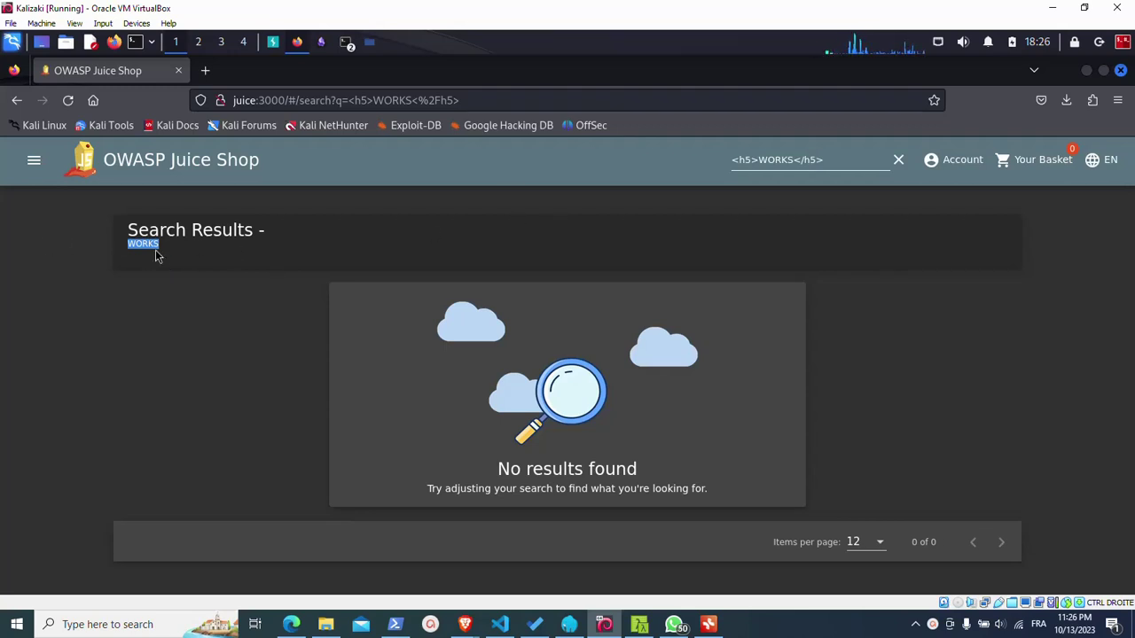
- Change both tags to h1 and search again so WORKS renders as a large heading
{"action": "left_click", "coordinate": [750, 161]}
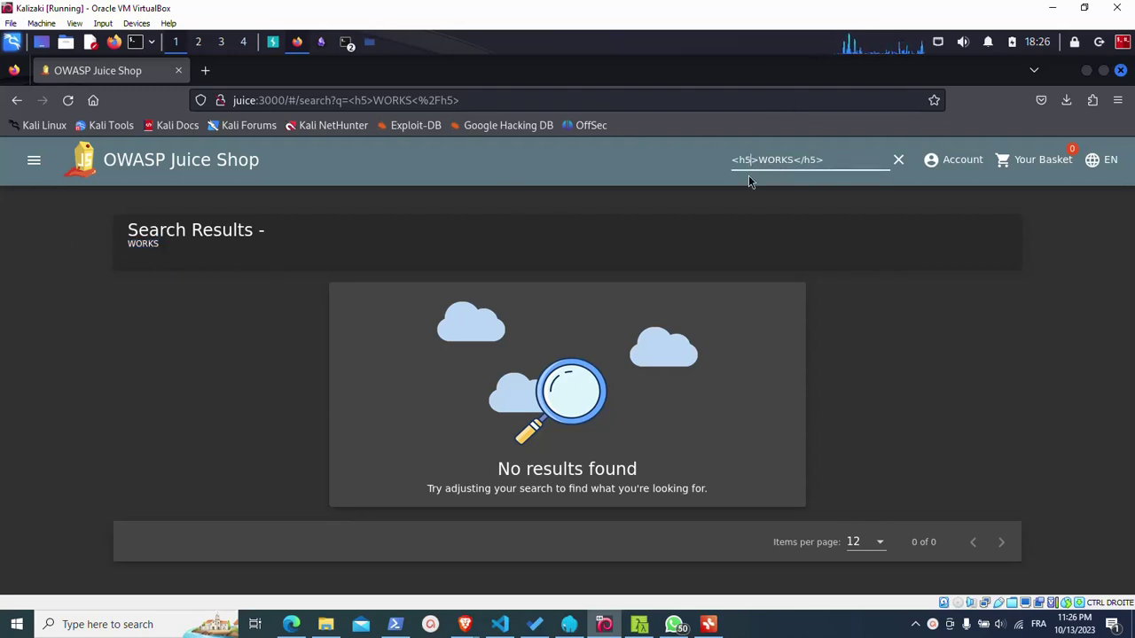
{"action": "key", "text": "BackSpace"}
{"action": "type", "text": "1"}
{"action": "key", "text": "End"}
{"action": "key", "text": "Left"}
{"action": "key", "text": "BackSpace"}
{"action": "type", "text": "1"}
{"action": "key", "text": "Return"}
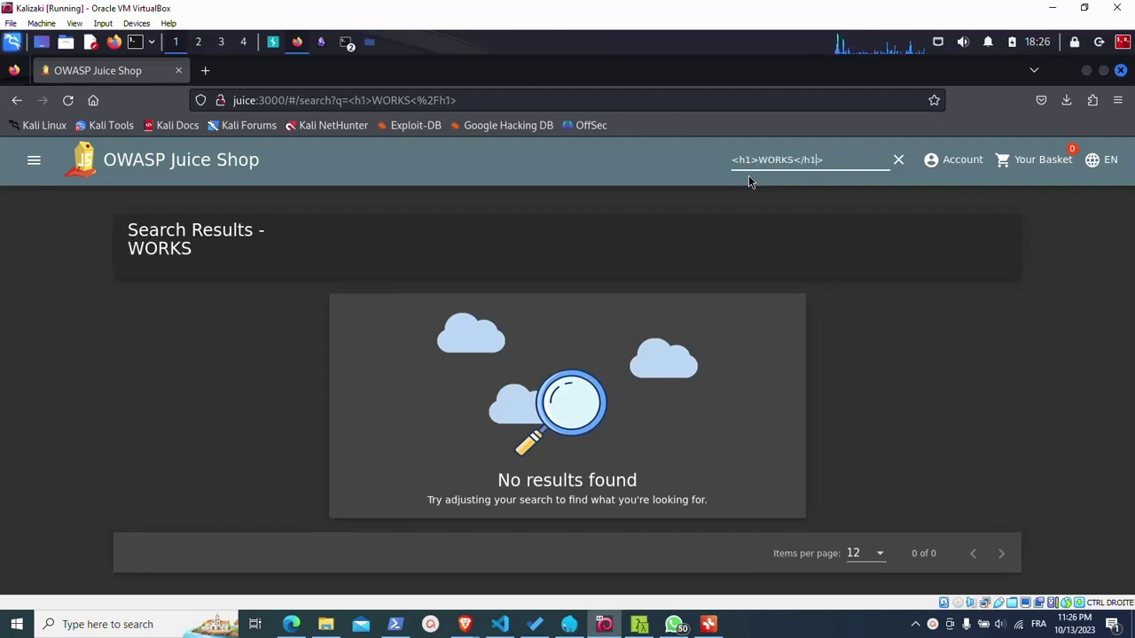
{"action": "left_click_drag", "start_coordinate": [216, 249], "coordinate": [118, 250]}
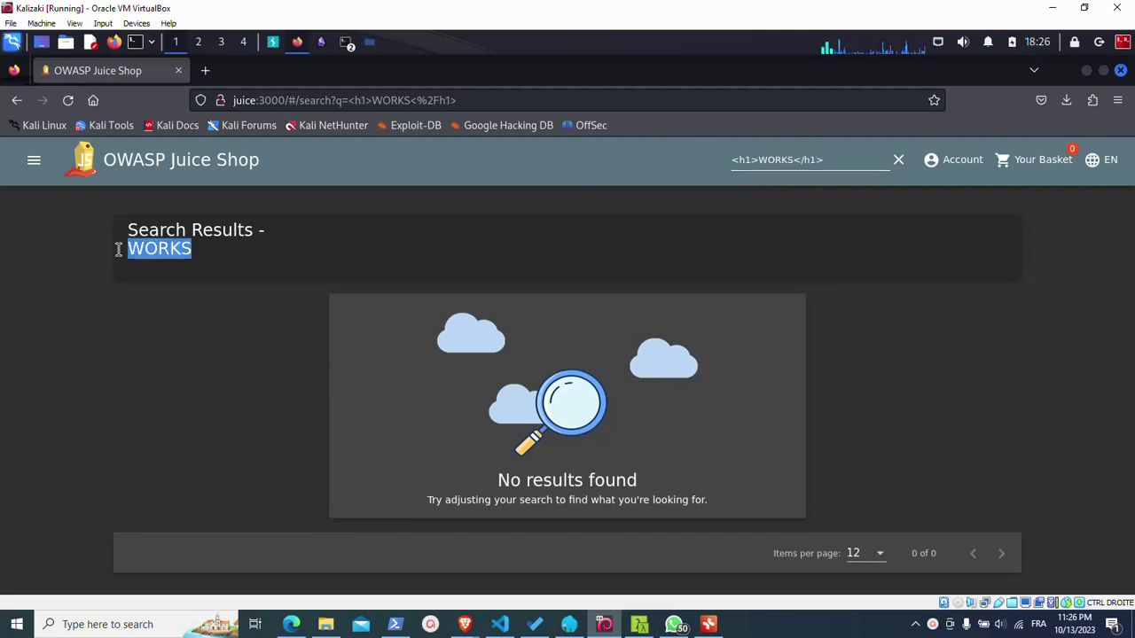
{"action": "left_click", "coordinate": [205, 71]}
{"action": "left_click", "coordinate": [295, 99]}
{"action": "type", "text": "x"}
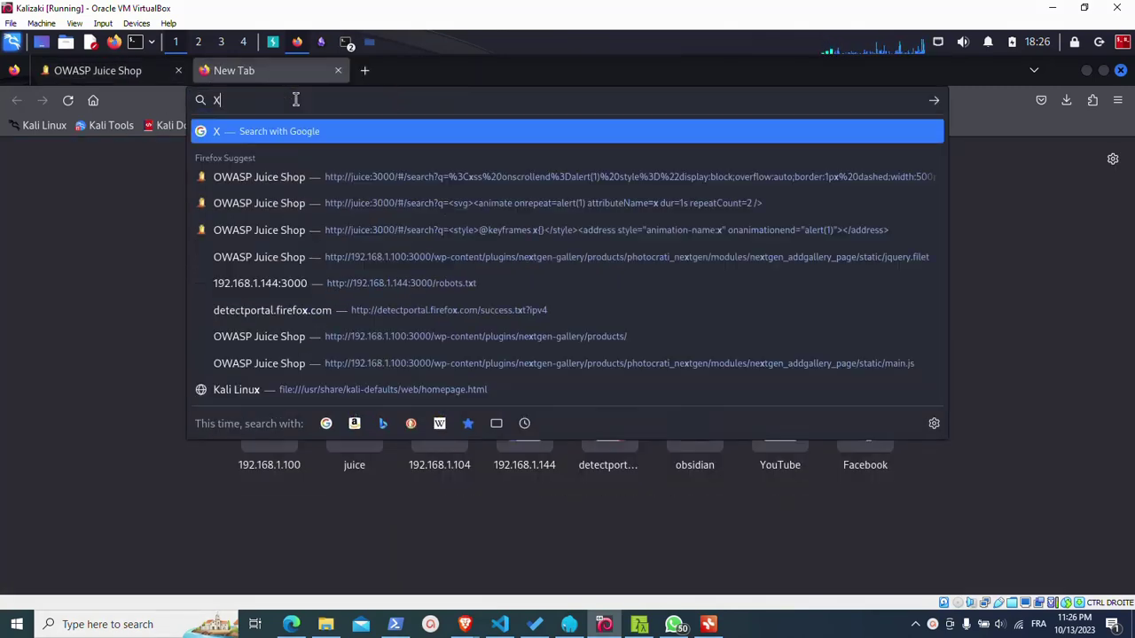
{"action": "type", "text": "ss"}
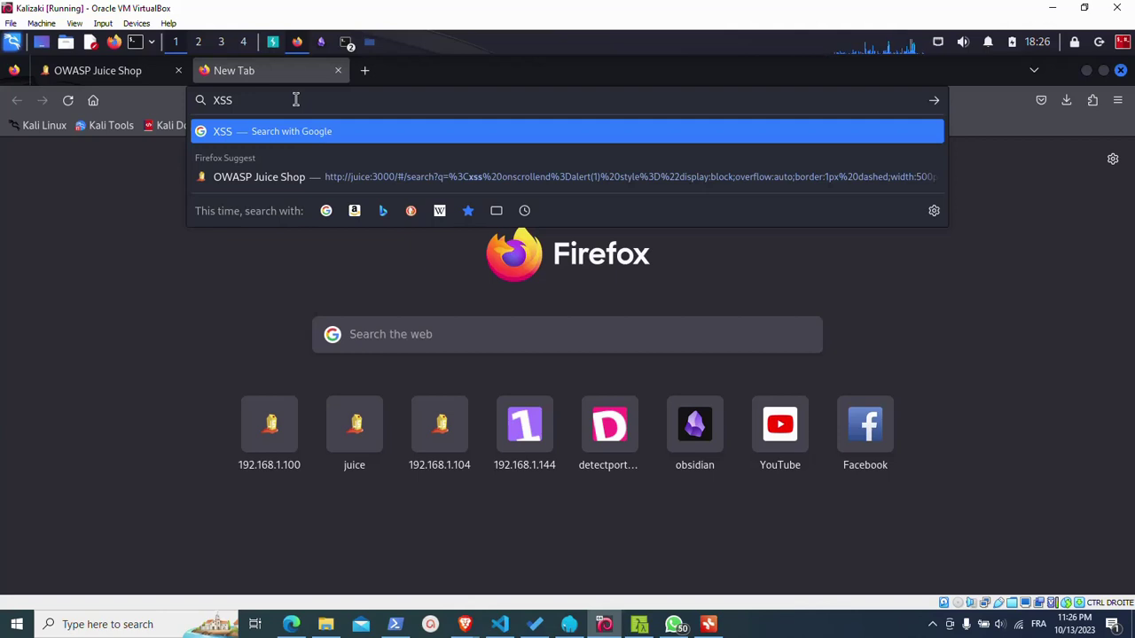
{"action": "left_click", "coordinate": [339, 71]}
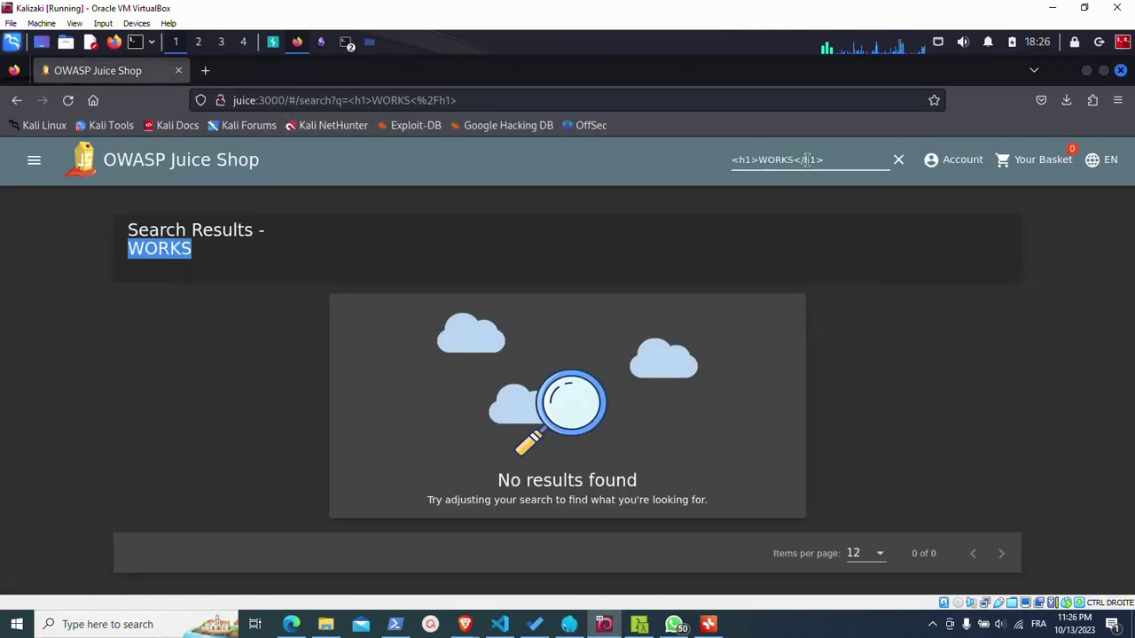
- Delete the old text from the header search box, leaving the WORKS results in place
{"action": "left_click_drag", "start_coordinate": [833, 160], "coordinate": [706, 163]}
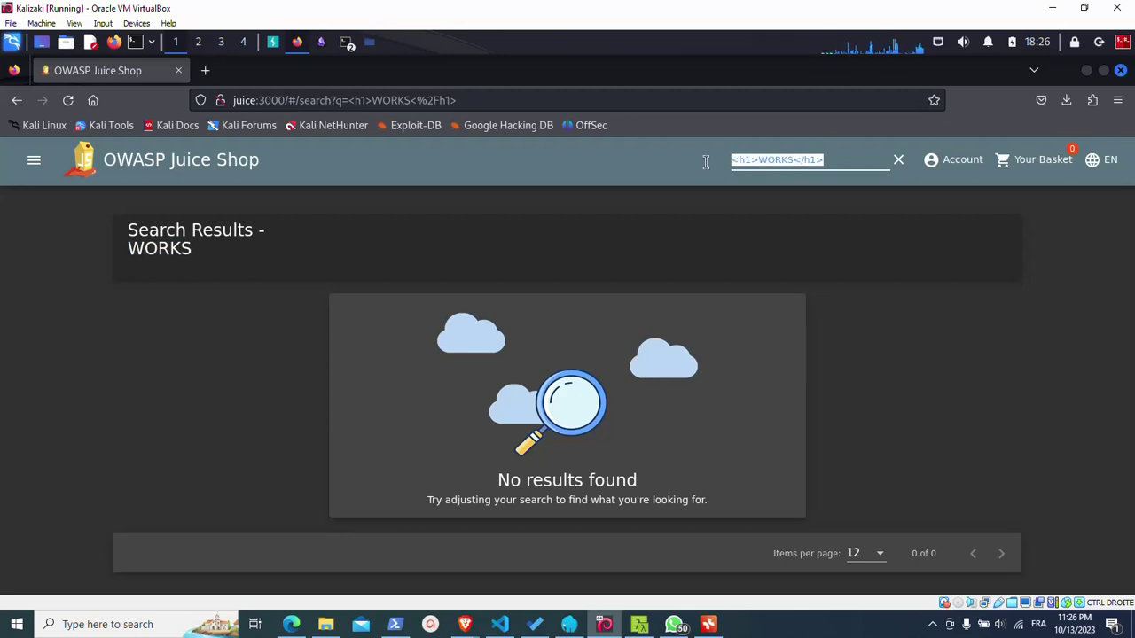
{"action": "key", "text": "BackSpace"}
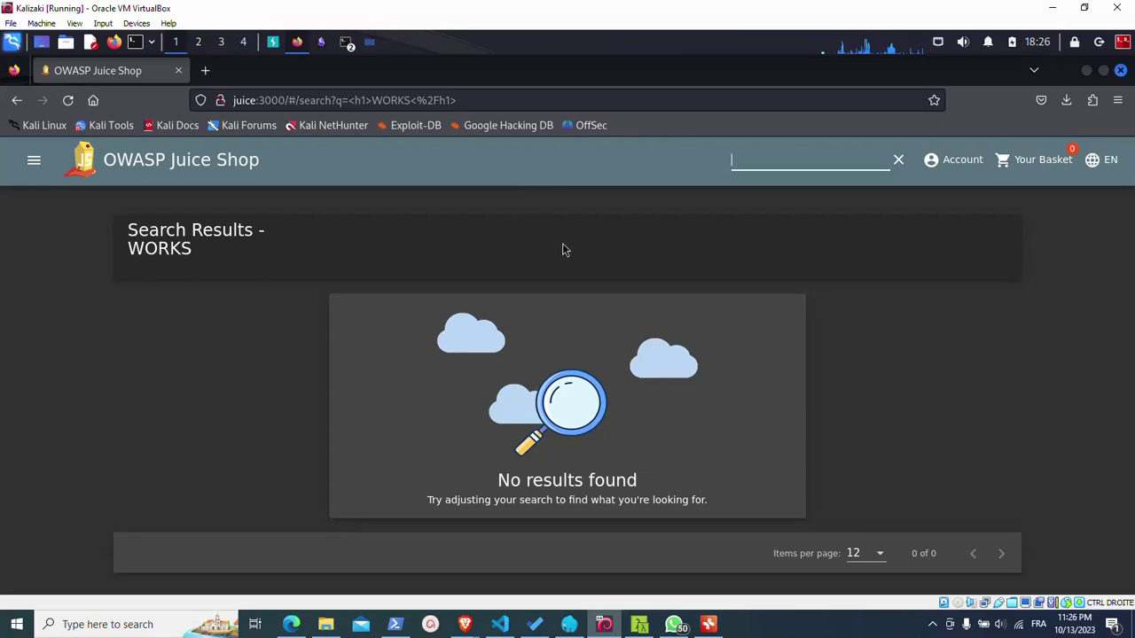
{"action": "left_click", "coordinate": [933, 625]}
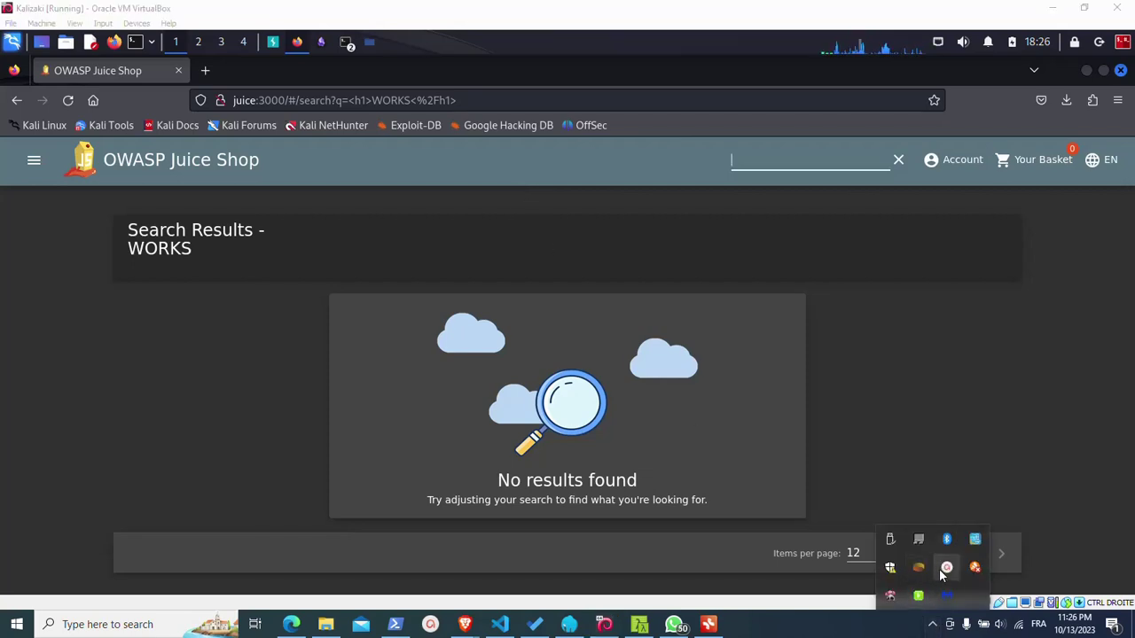
{"action": "left_click", "coordinate": [947, 570]}
{"action": "left_click", "coordinate": [918, 560]}
{"action": "left_click", "coordinate": [750, 159]}
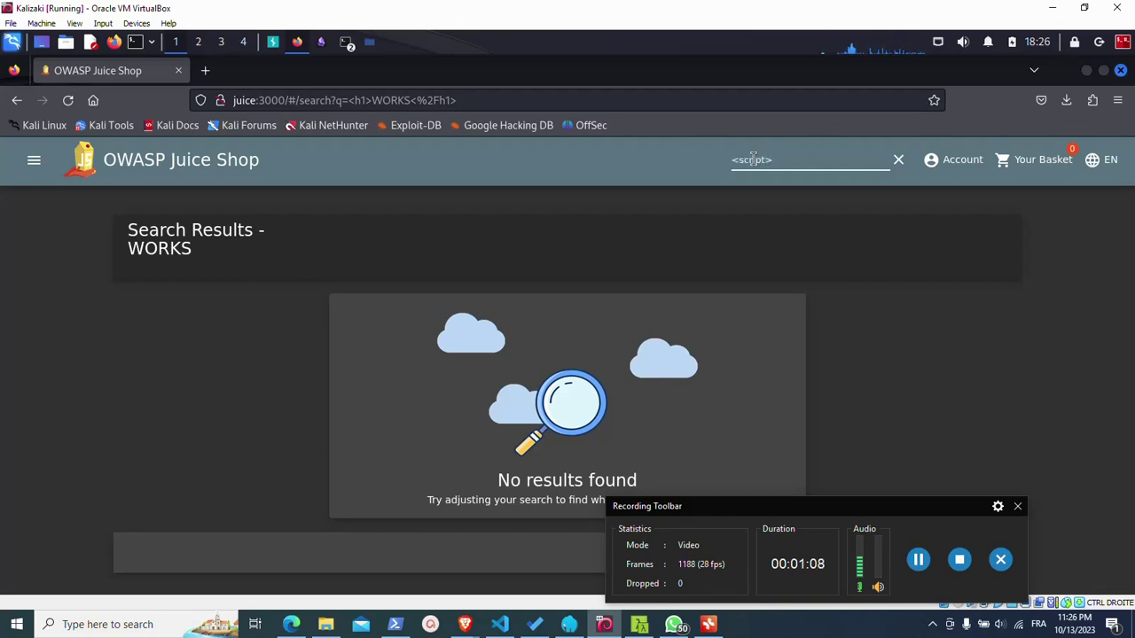
- Search for <script>alert(1)</script> and check that the Search Results heading comes back blank
{"action": "type", "text": "scri"}
{"action": "type", "text": "pt"}
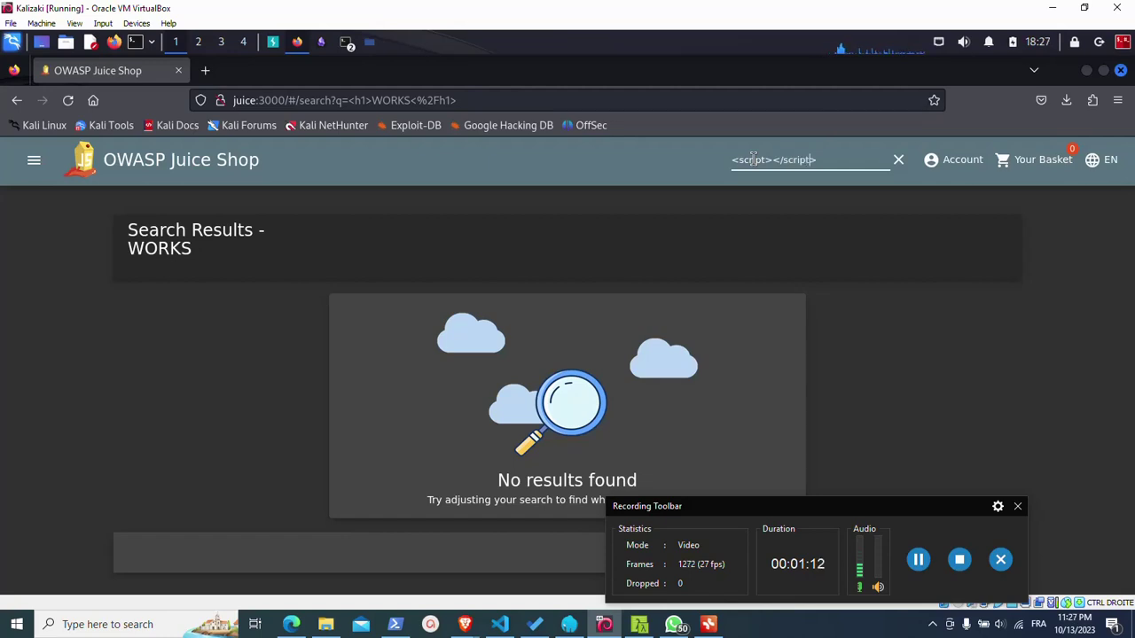
{"action": "type", "text": "al"}
{"action": "type", "text": "ert()"}
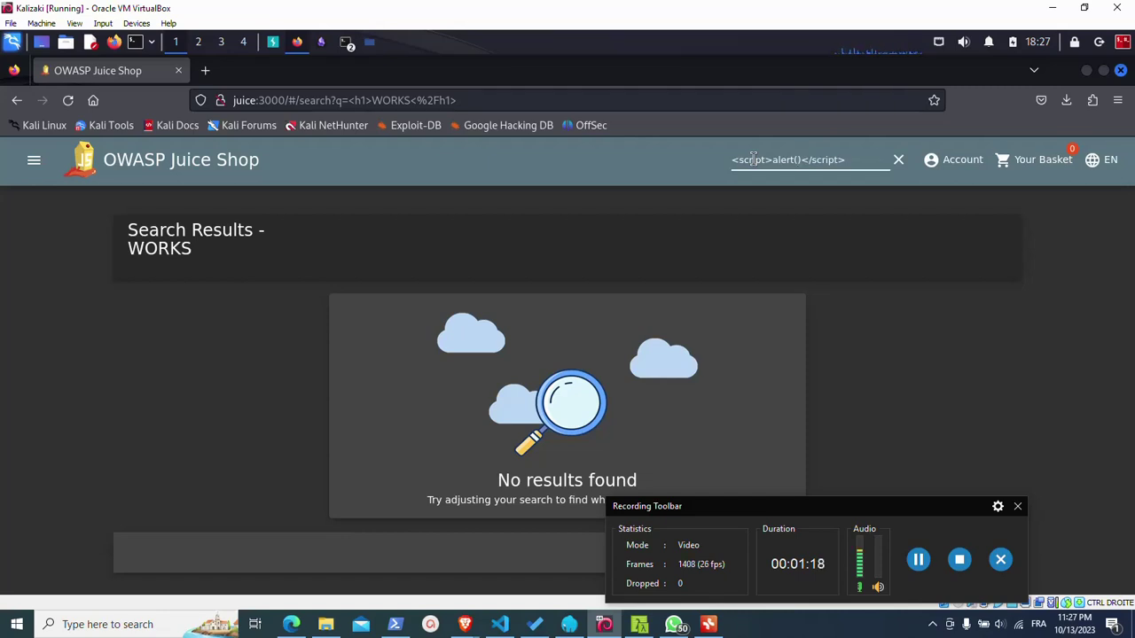
{"action": "type", "text": "1"}
{"action": "key", "text": "Return"}
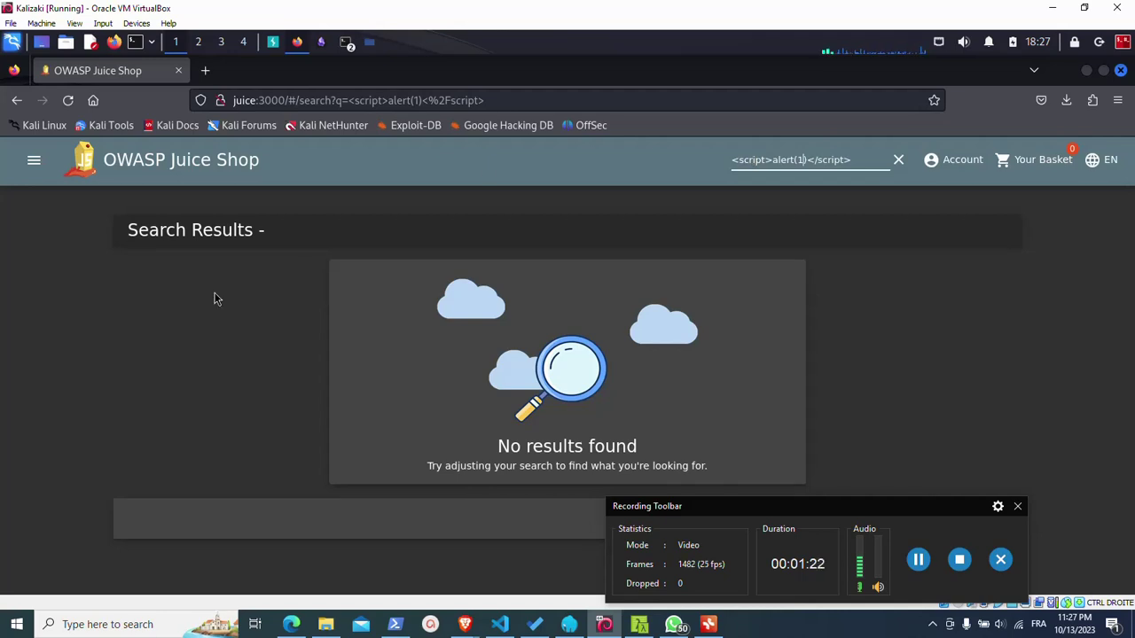
{"action": "left_click_drag", "start_coordinate": [294, 237], "coordinate": [103, 235]}
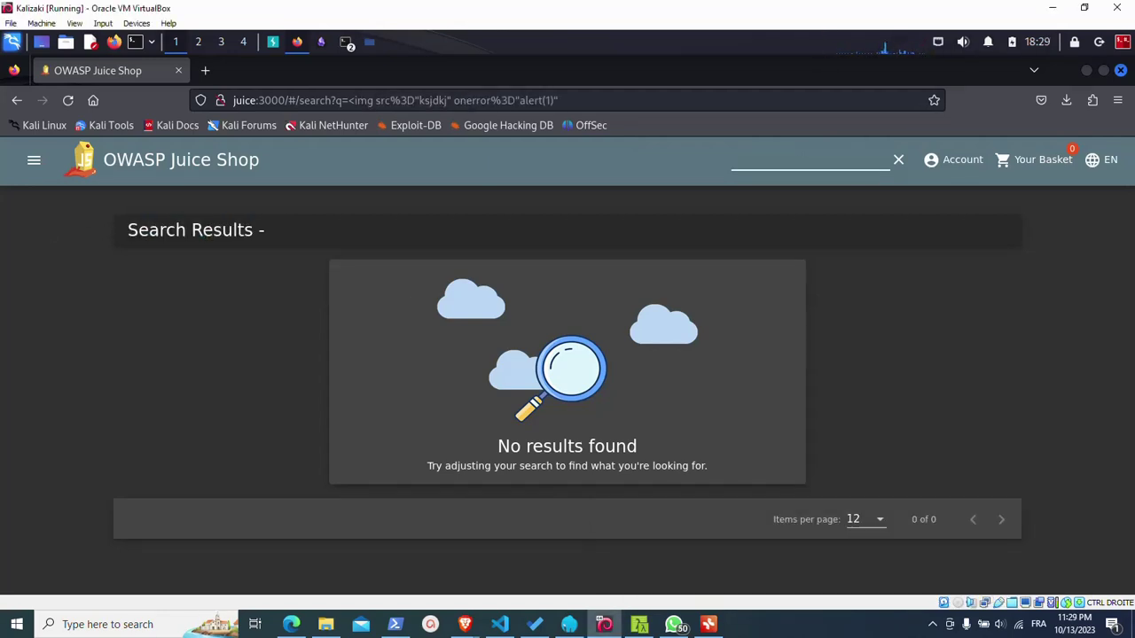
- Inspect the empty Search Results heading left by the script-tag search
{"action": "left_click", "coordinate": [932, 625]}
{"action": "left_click", "coordinate": [945, 567]}
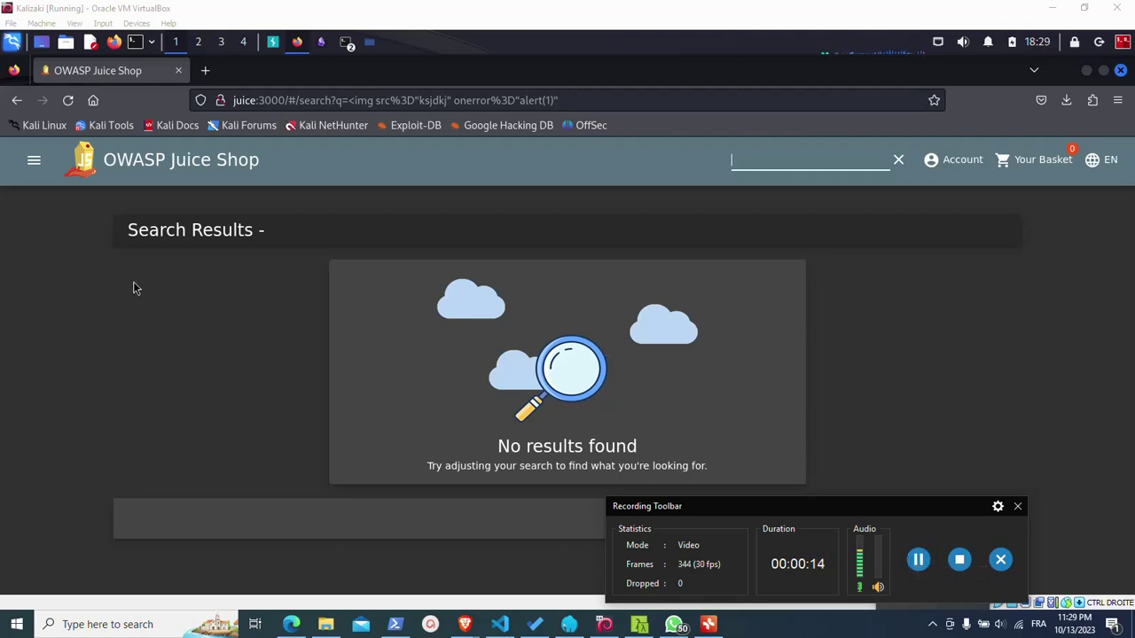
{"action": "left_click_drag", "start_coordinate": [125, 231], "coordinate": [257, 233]}
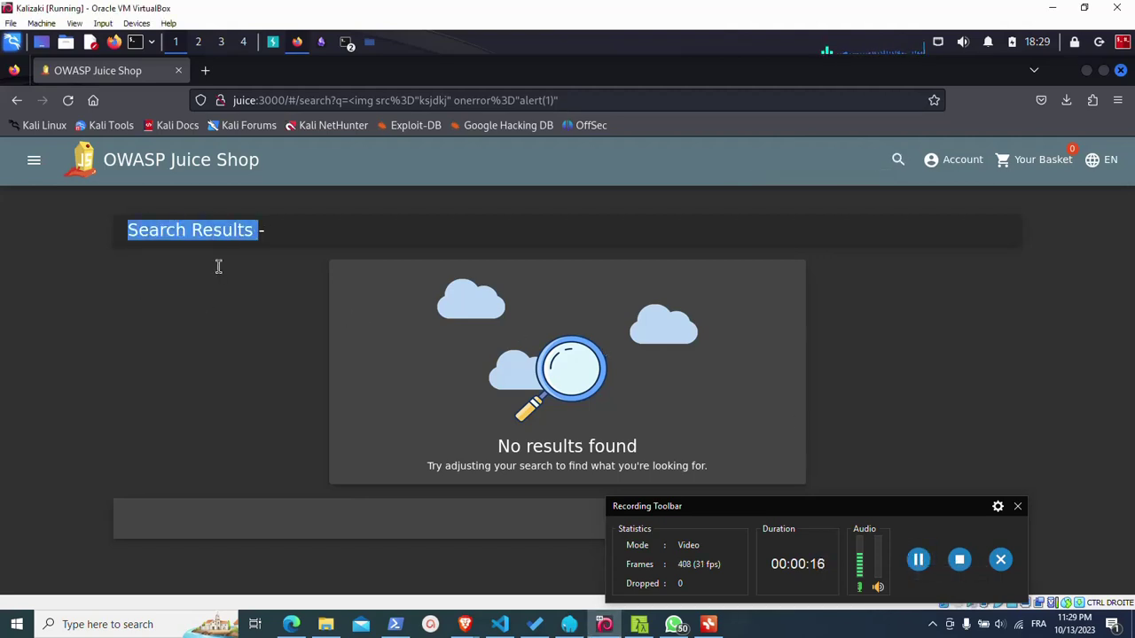
{"action": "left_click", "coordinate": [919, 568]}
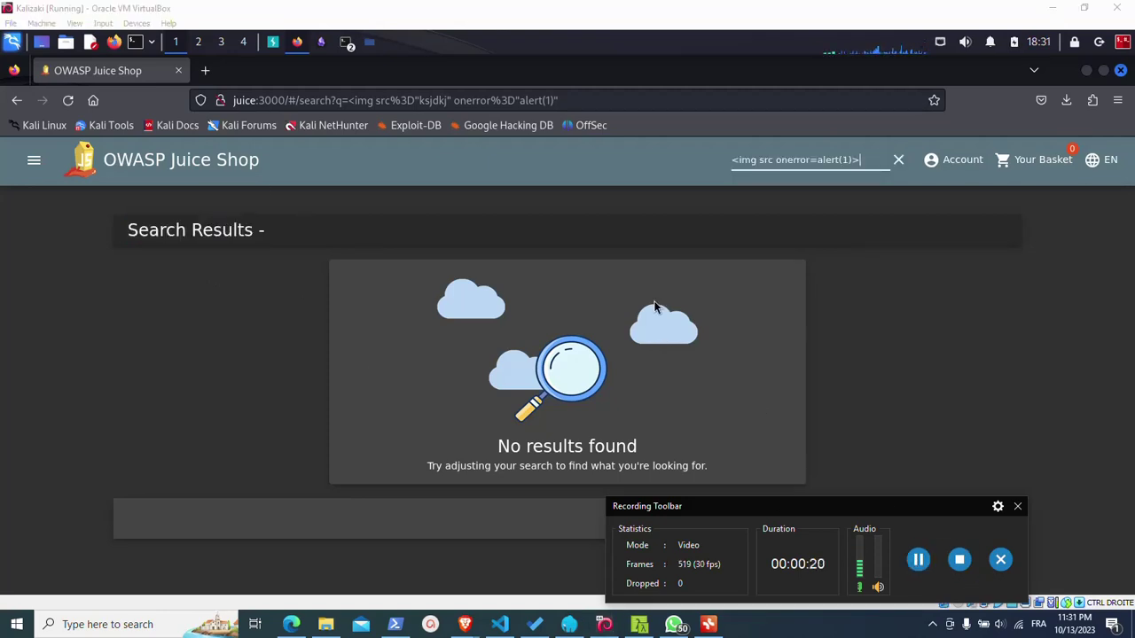
- Submit the <img src onerror=alert(1)> search, then dismiss the alert showing 1
{"action": "double_click", "coordinate": [748, 160]}
{"action": "double_click", "coordinate": [765, 160]}
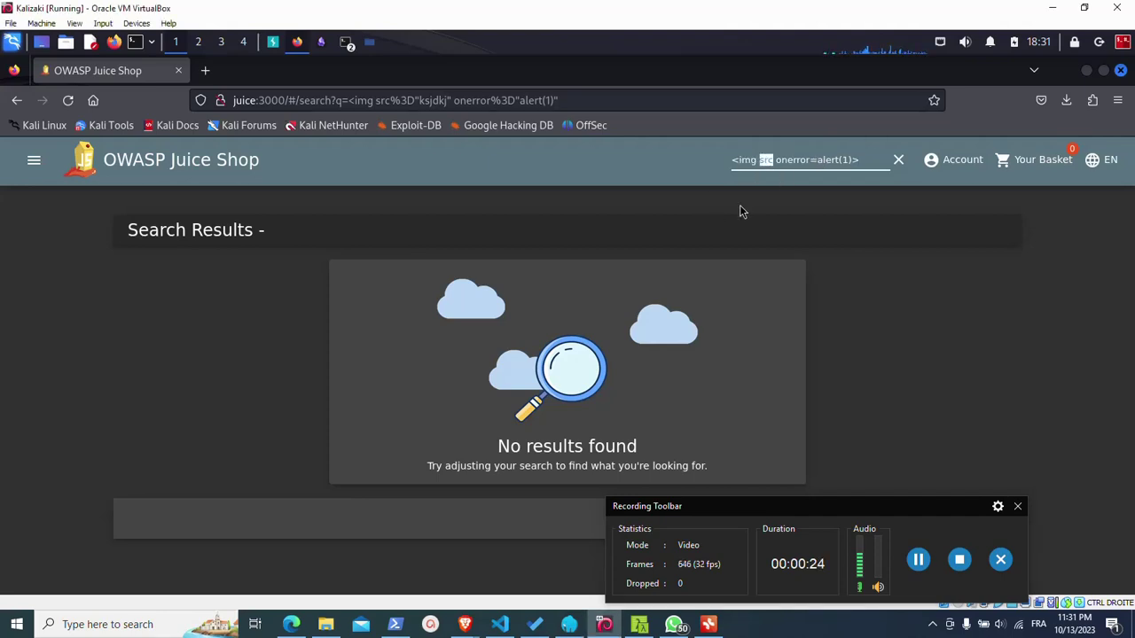
{"action": "left_click", "coordinate": [770, 162]}
{"action": "type", "text": "=\"\""}
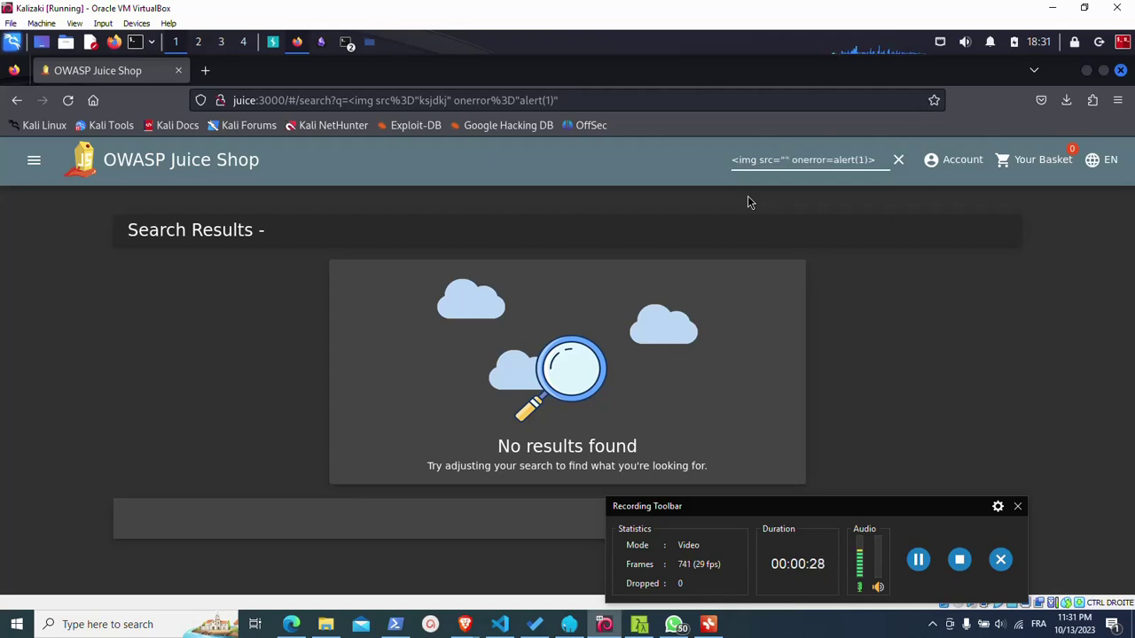
{"action": "key", "text": "BackSpace"}
{"action": "key", "text": "BackSpace"}
{"action": "key", "text": "BackSpace"}
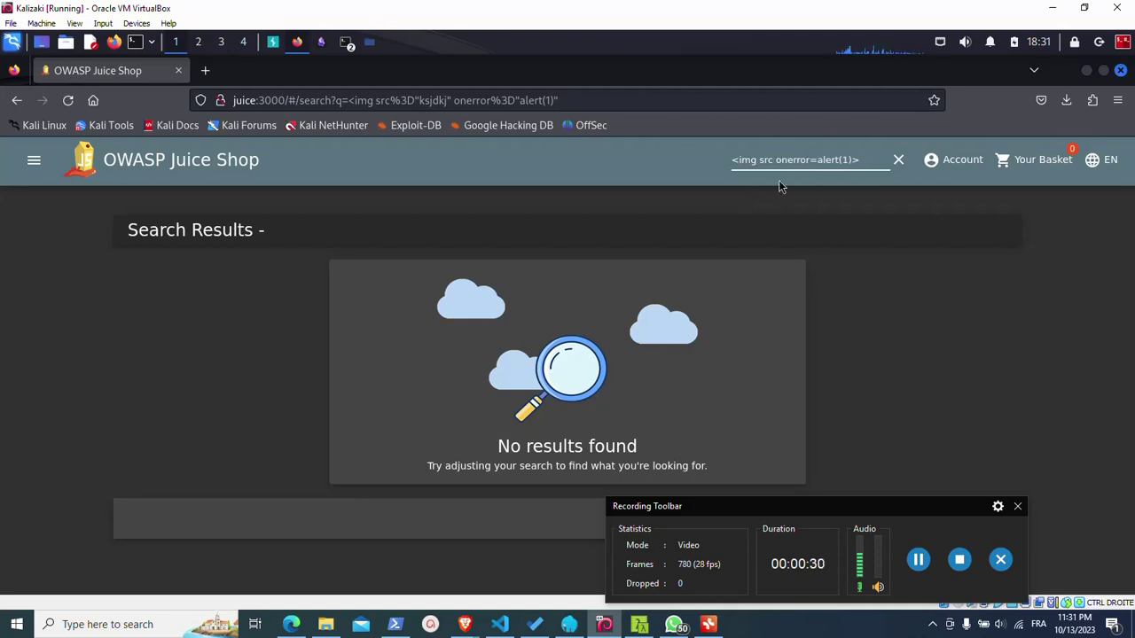
{"action": "left_click", "coordinate": [770, 160]}
{"action": "double_click", "coordinate": [792, 161]}
{"action": "double_click", "coordinate": [831, 160]}
{"action": "left_click", "coordinate": [867, 160]}
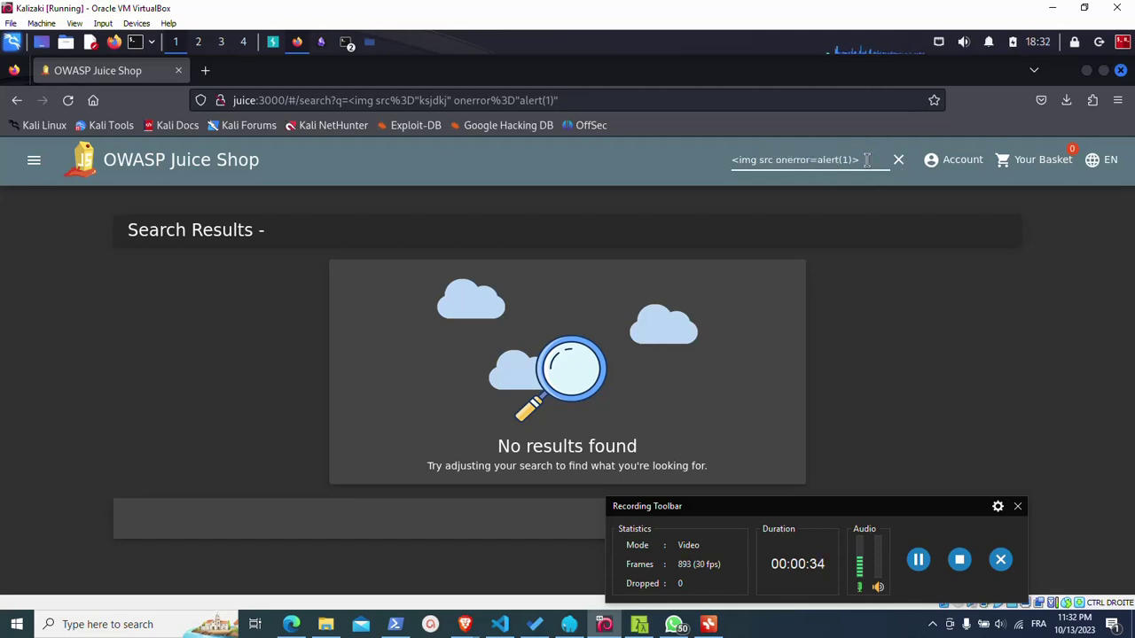
{"action": "key", "text": "Return"}
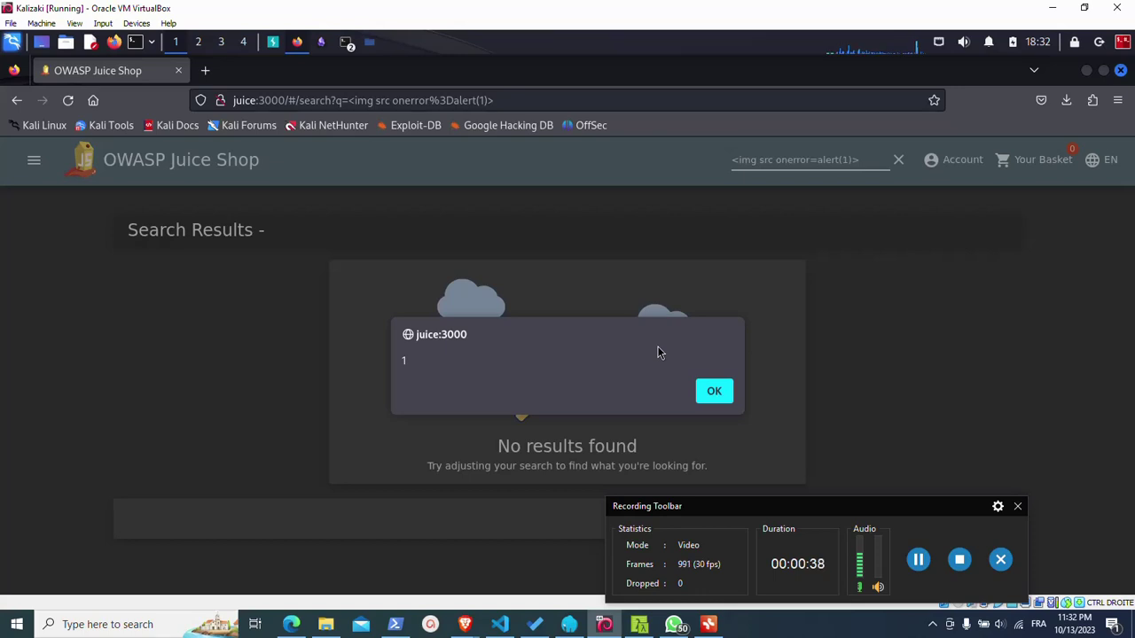
{"action": "left_click", "coordinate": [715, 393]}
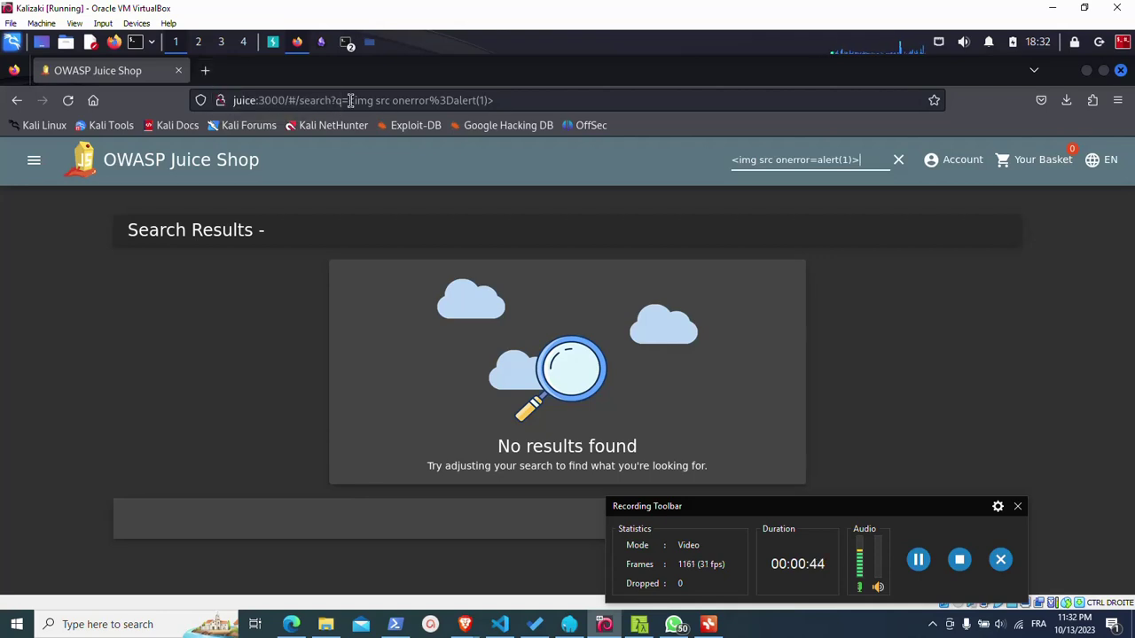
{"action": "left_click_drag", "start_coordinate": [301, 101], "coordinate": [209, 100]}
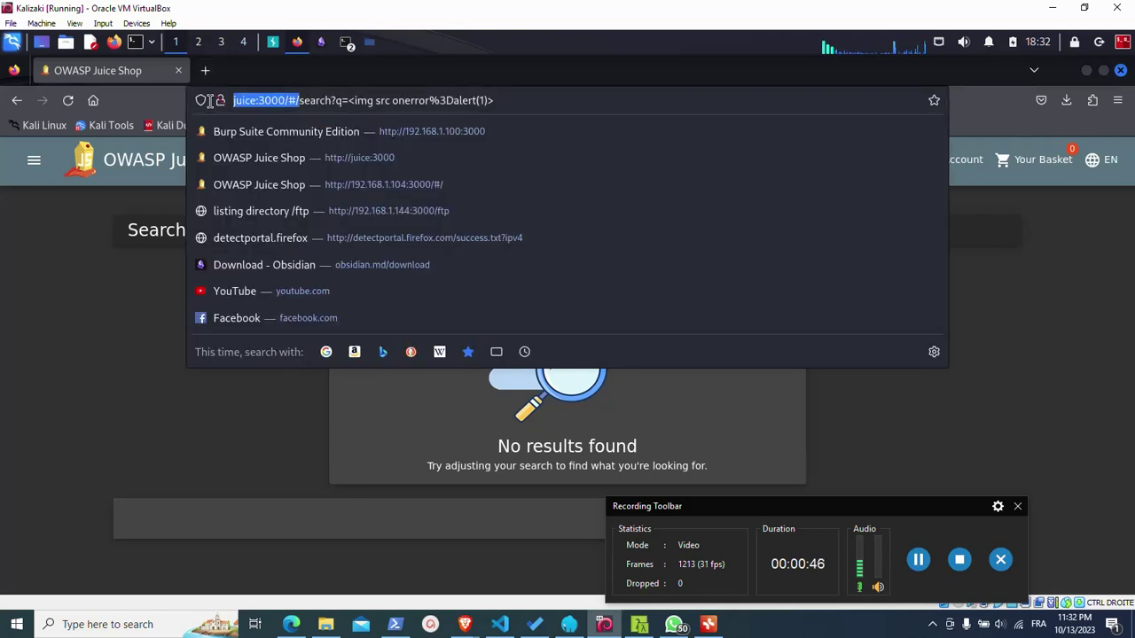
- Load juice:3000/#/score-board in a new browser tab
{"action": "left_click", "coordinate": [205, 70]}
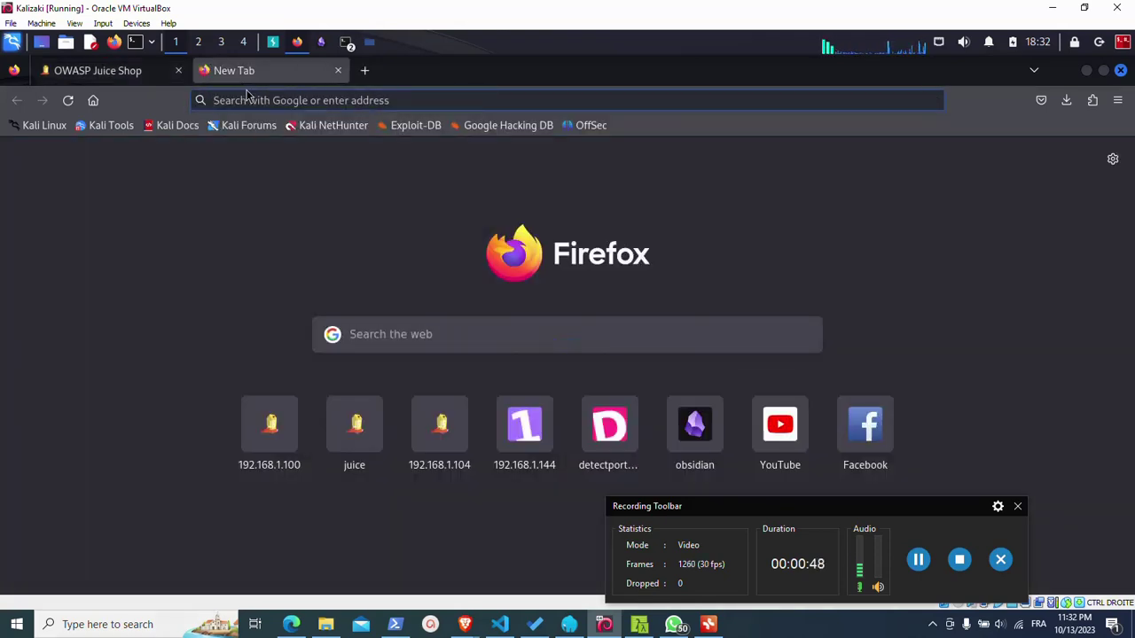
{"action": "type", "text": "http://juice:3000/#/"}
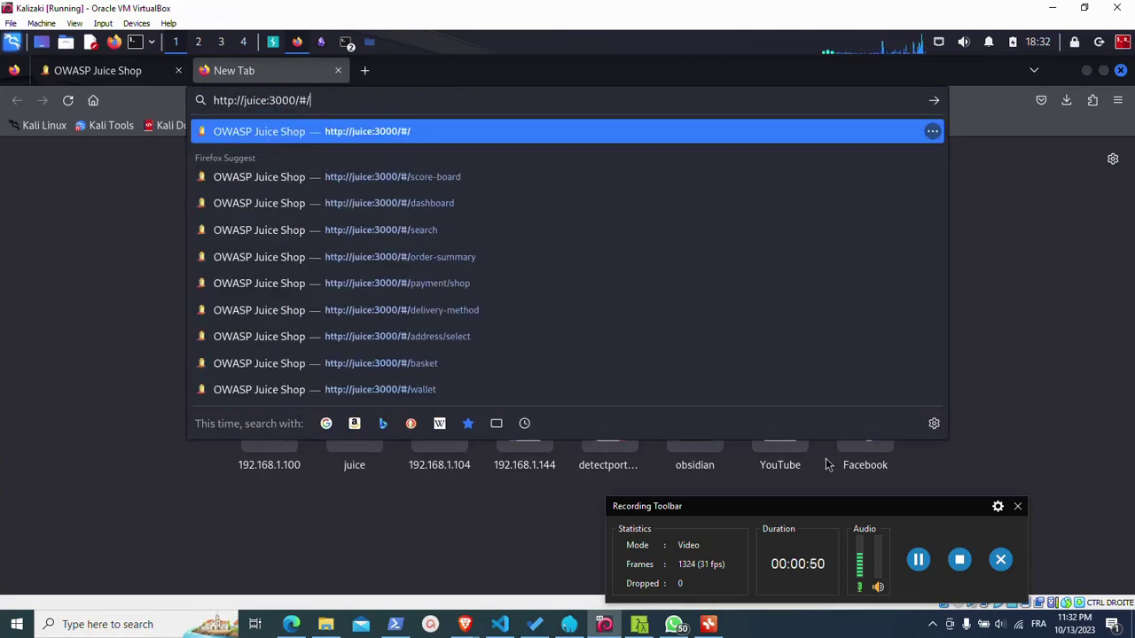
{"action": "left_click", "coordinate": [442, 142]}
{"action": "left_click", "coordinate": [334, 95]}
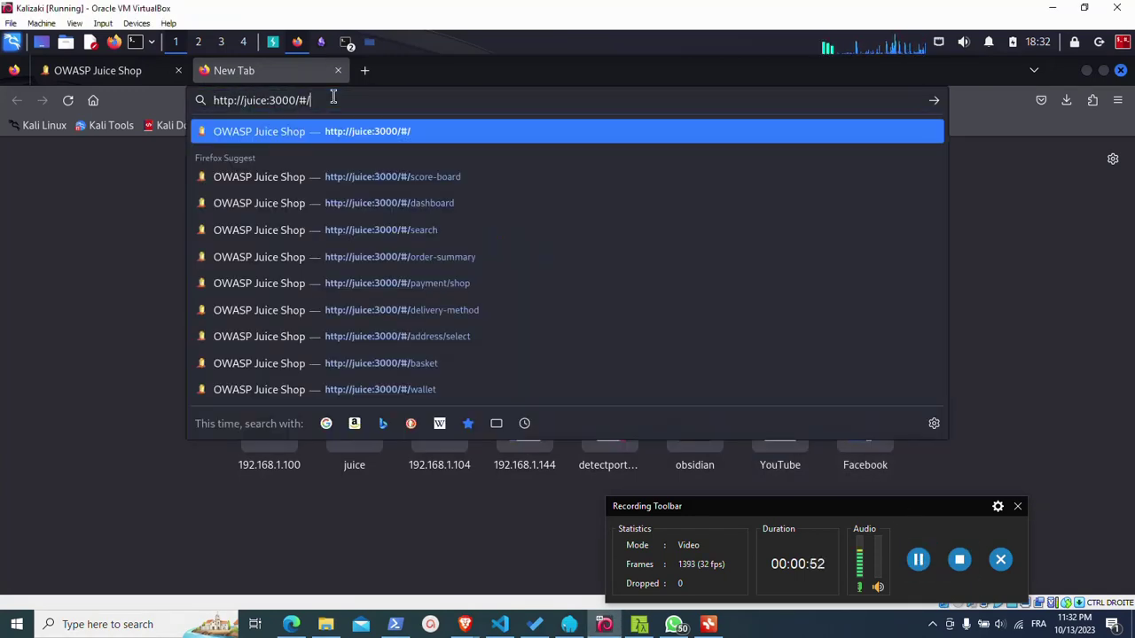
{"action": "type", "text": "scrore"}
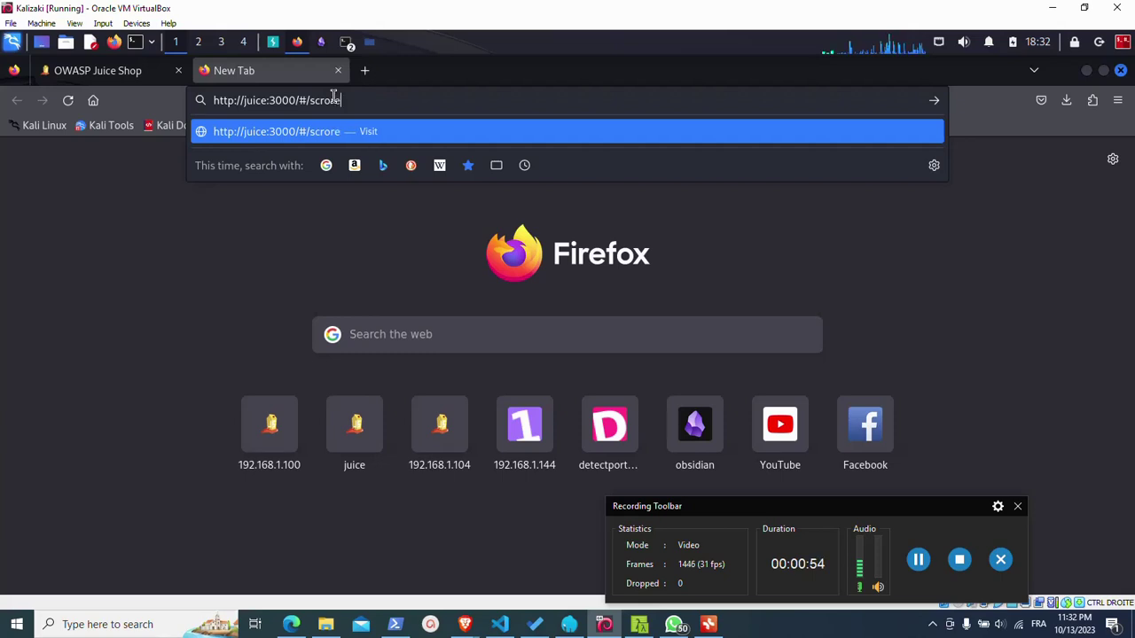
{"action": "key", "text": "BackSpace"}
{"action": "key", "text": "BackSpace"}
{"action": "key", "text": "BackSpace"}
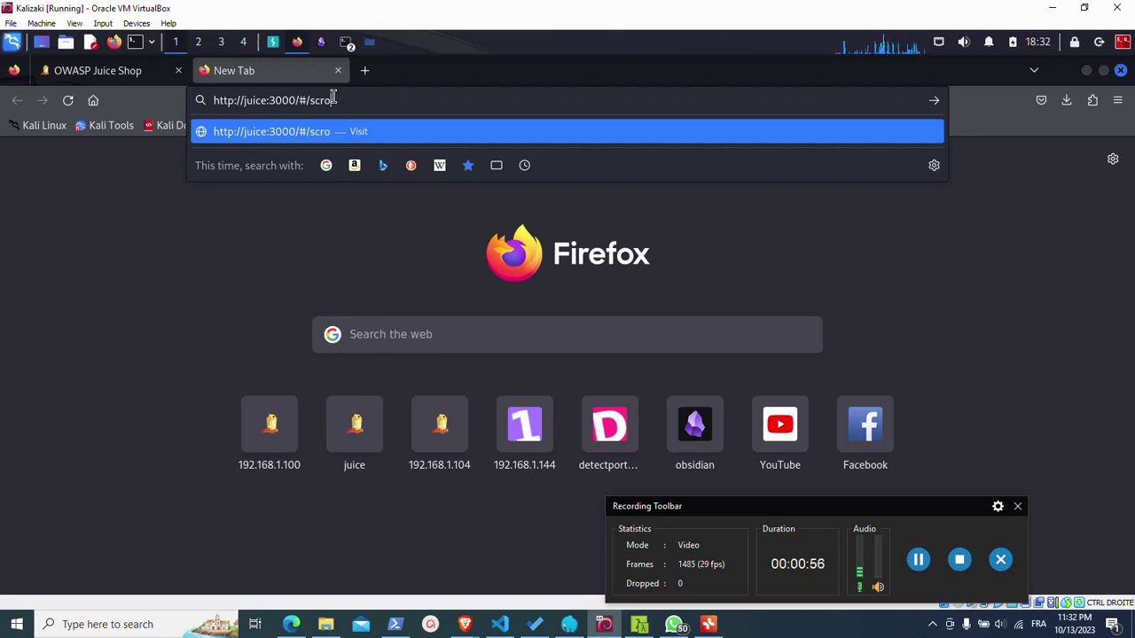
{"action": "type", "text": "ore-"}
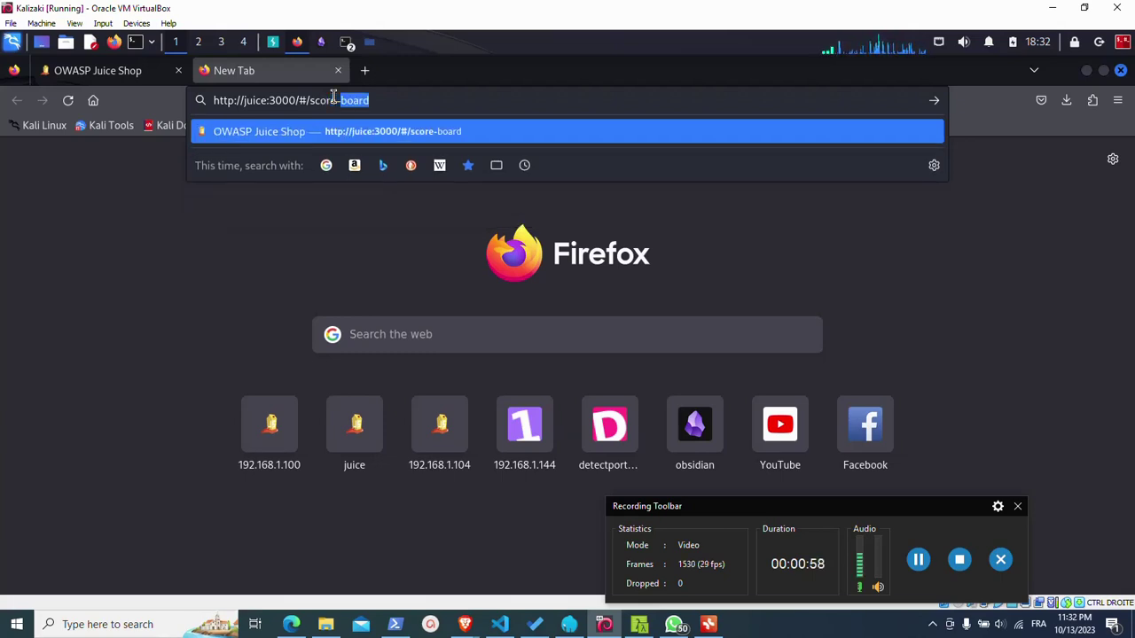
{"action": "type", "text": "board"}
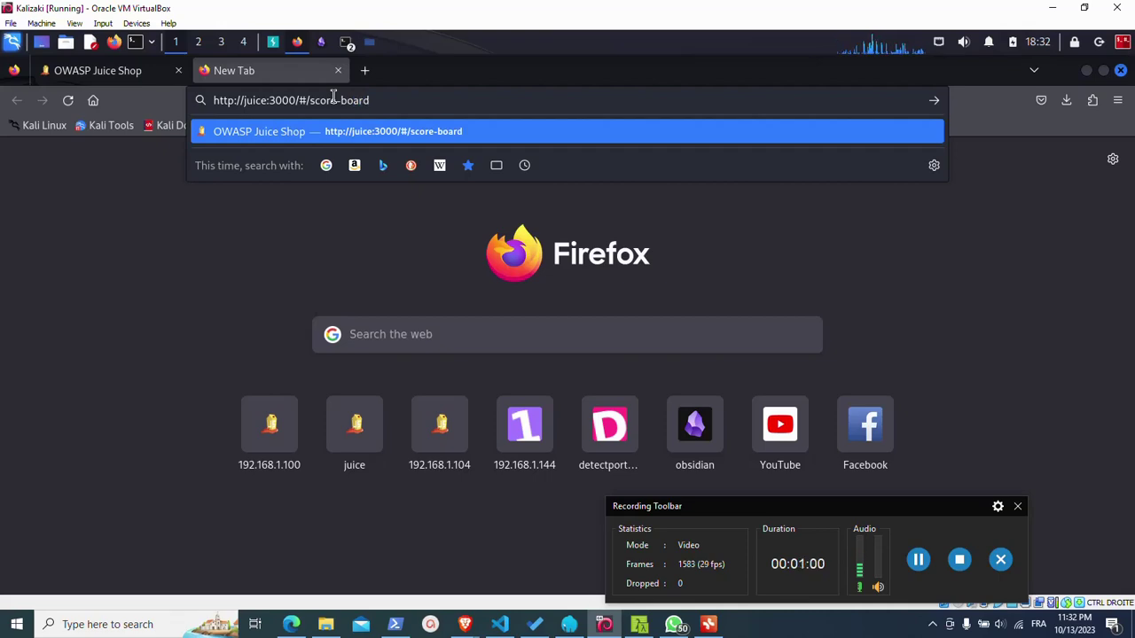
{"action": "key", "text": "Return"}
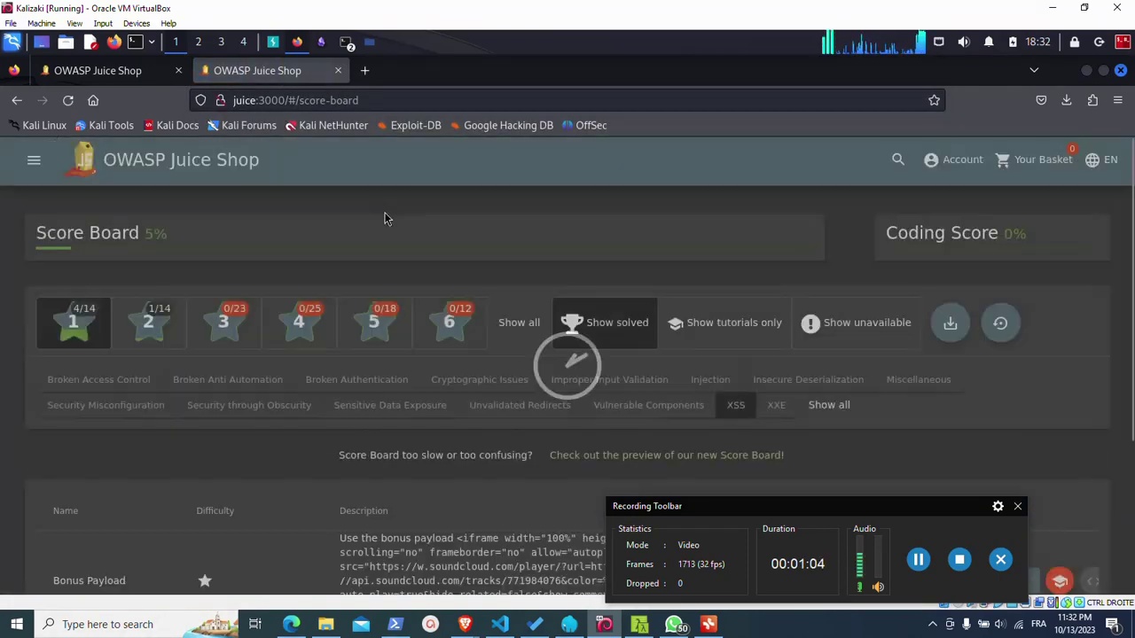
- Filter the Score Board to the XSS category, showing Bonus Payload and DOM XSS
{"action": "scroll", "coordinate": [743, 272], "scroll_direction": "down", "scroll_amount": 2}
{"action": "scroll", "coordinate": [743, 272], "scroll_direction": "down", "scroll_amount": 1}
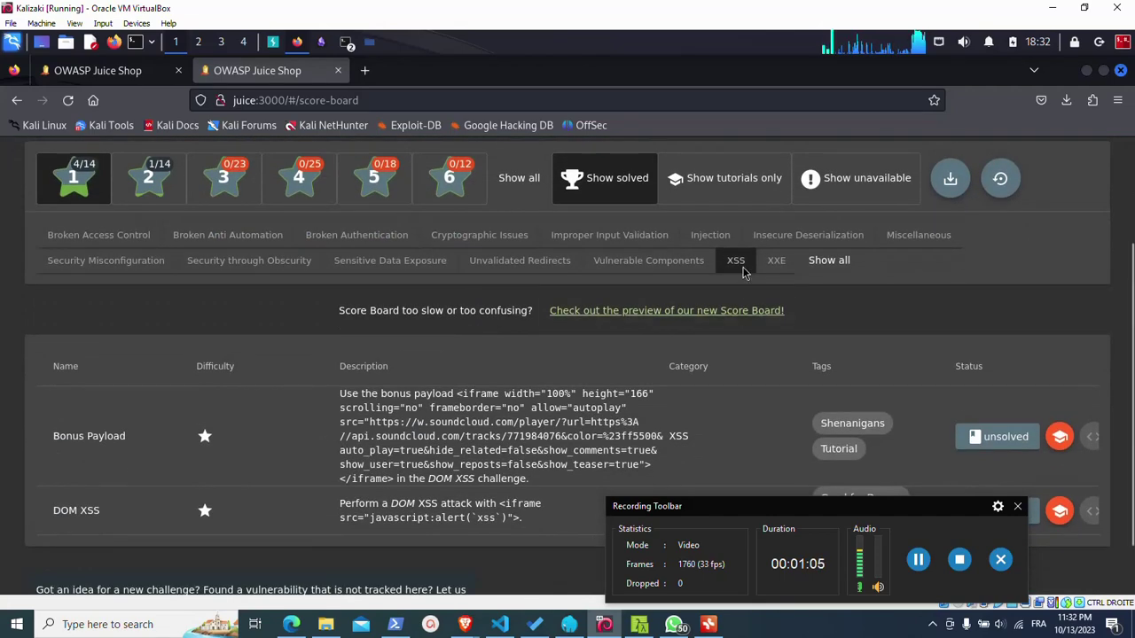
{"action": "left_click", "coordinate": [828, 263]}
{"action": "left_click", "coordinate": [828, 266]}
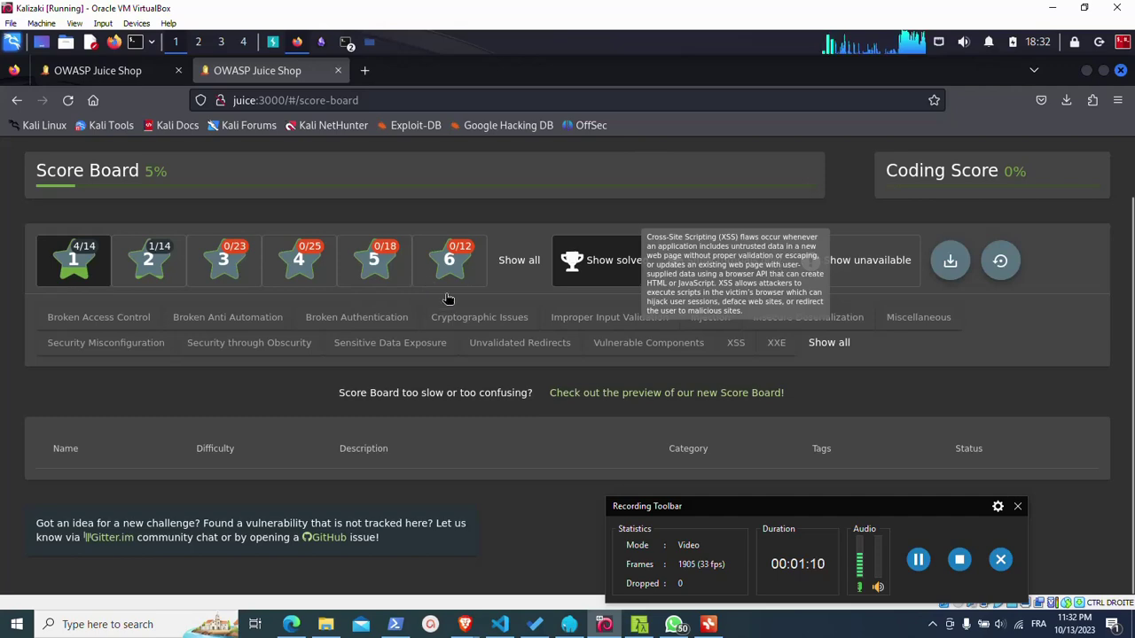
{"action": "left_click", "coordinate": [749, 343]}
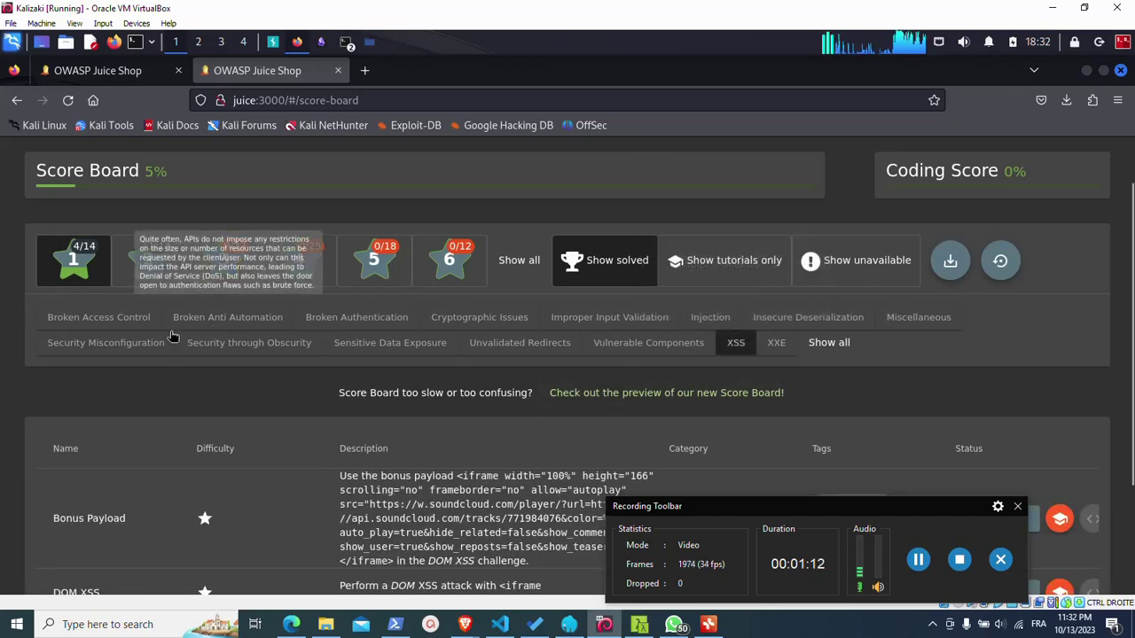
{"action": "scroll", "coordinate": [171, 337], "scroll_direction": "down", "scroll_amount": 3}
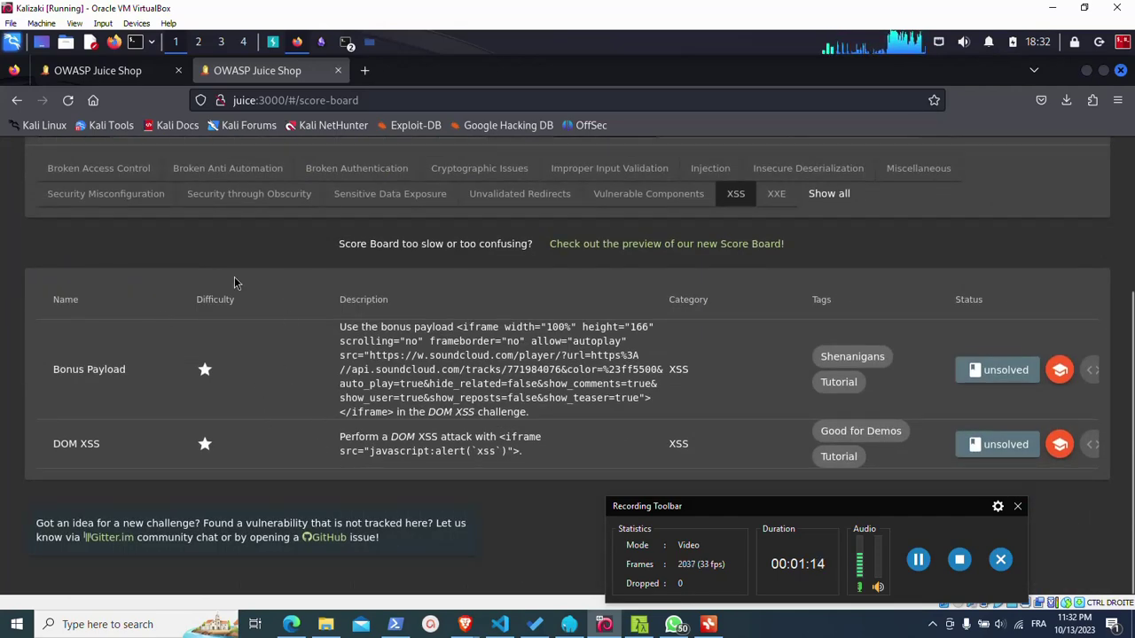
{"action": "left_click_drag", "start_coordinate": [14, 281], "coordinate": [485, 499]}
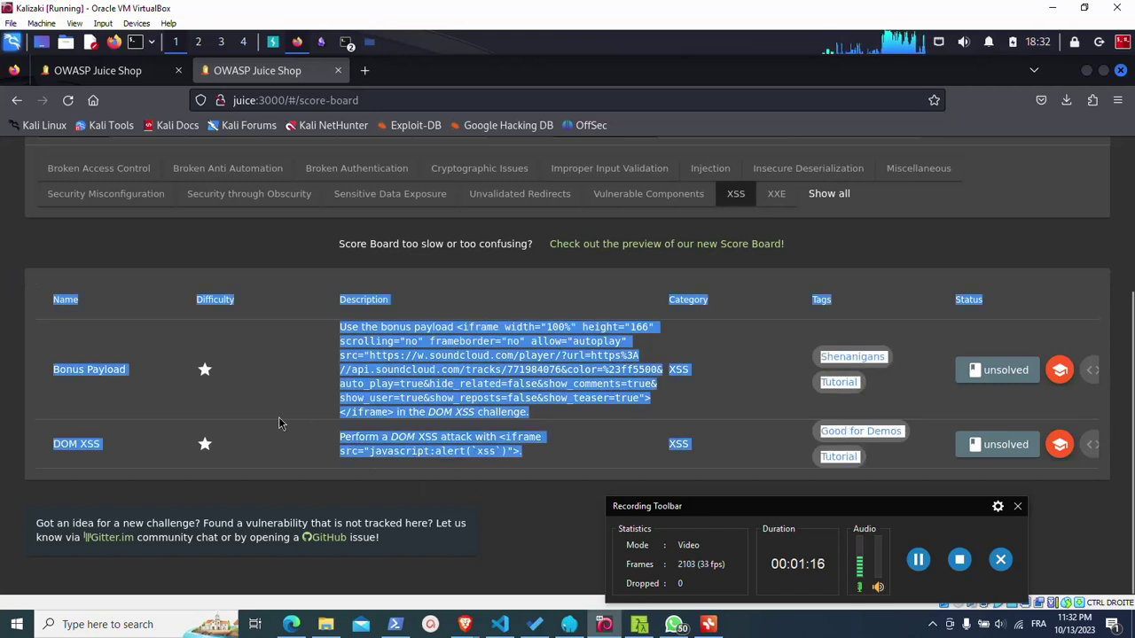
- Copy the iframe javascript:alert payload from the DOM XSS challenge description
{"action": "left_click", "coordinate": [408, 483]}
{"action": "left_click_drag", "start_coordinate": [528, 452], "coordinate": [288, 431]}
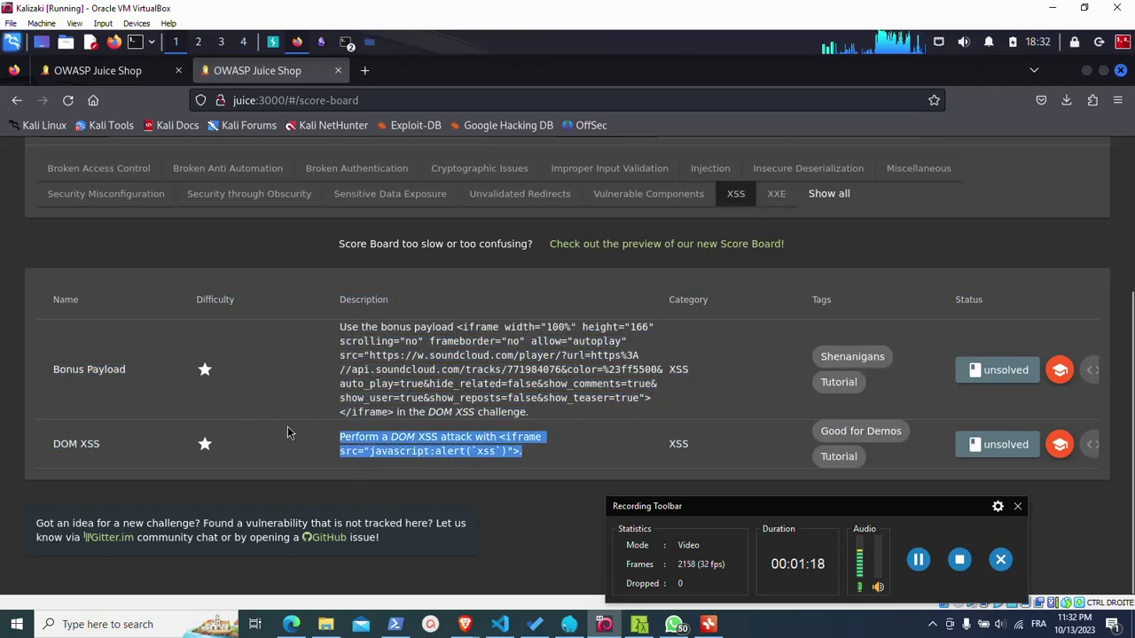
{"action": "left_click", "coordinate": [520, 436]}
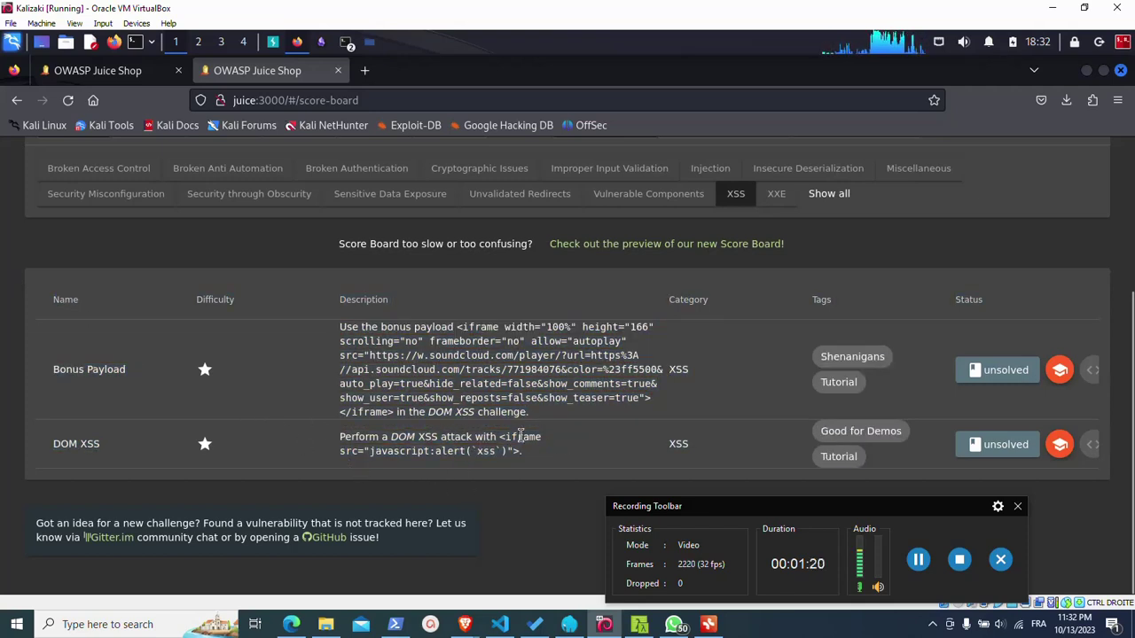
{"action": "double_click", "coordinate": [520, 437]}
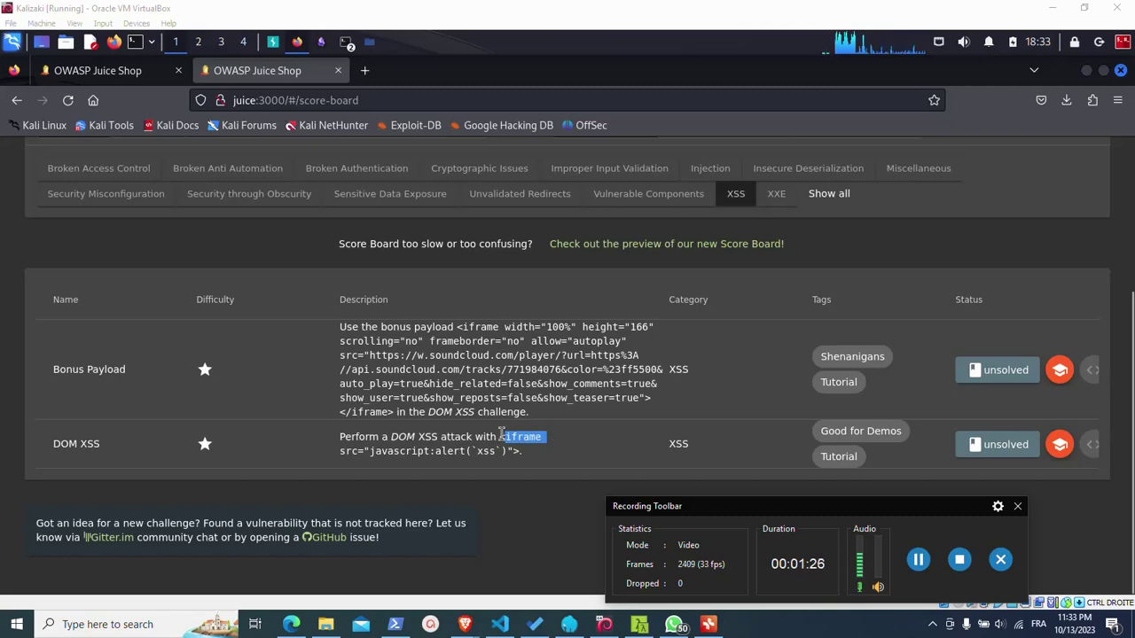
{"action": "left_click_drag", "start_coordinate": [500, 436], "coordinate": [517, 454]}
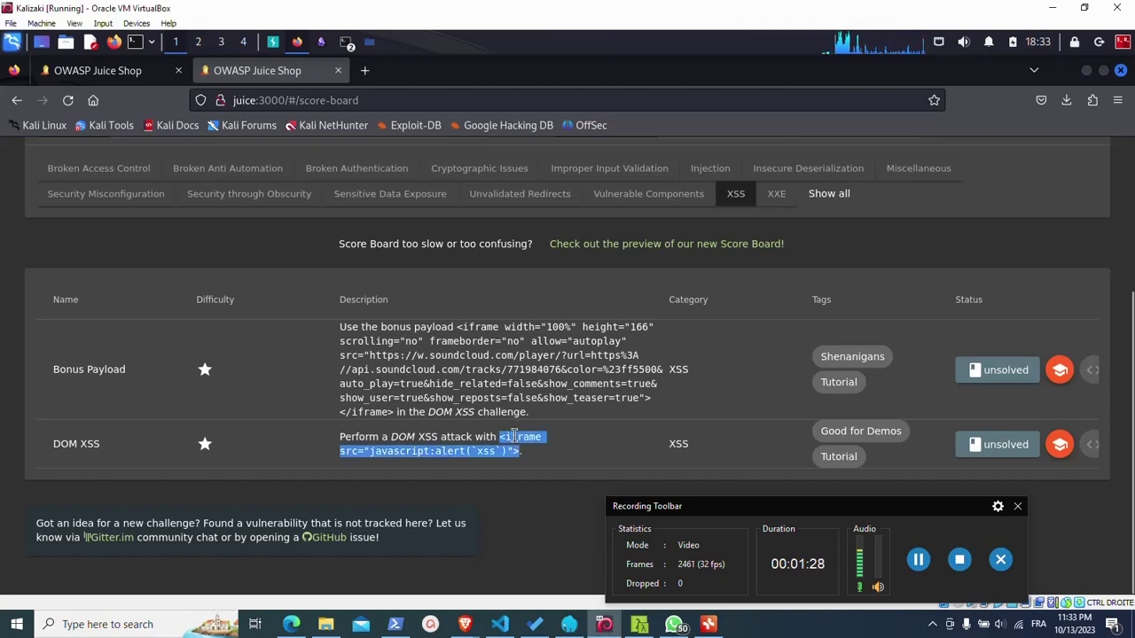
{"action": "right_click", "coordinate": [514, 436]}
{"action": "left_click", "coordinate": [541, 275]}
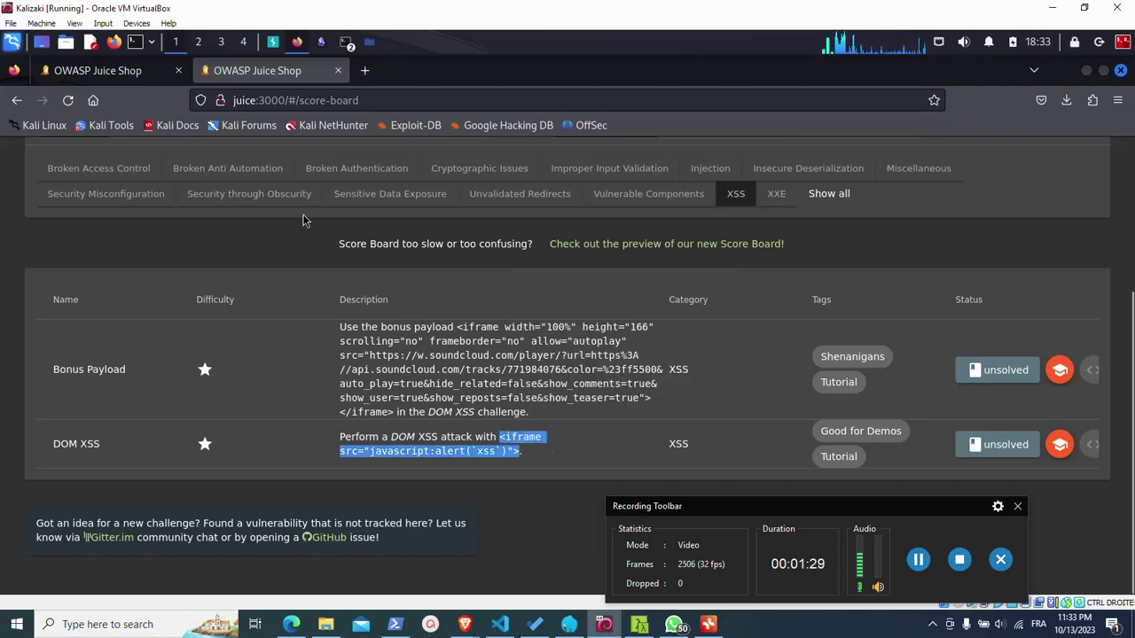
- Replace the search text on the first tab with the iframe payload and submit it
{"action": "left_click", "coordinate": [97, 75]}
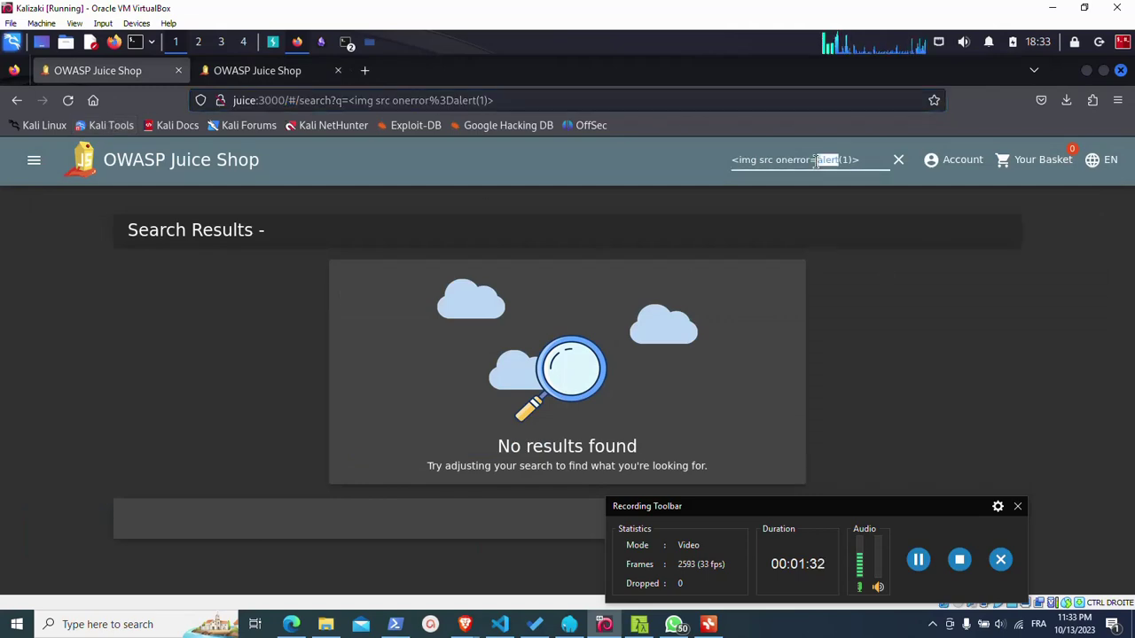
{"action": "triple_click", "coordinate": [816, 161]}
{"action": "key", "text": "ctrl+v"}
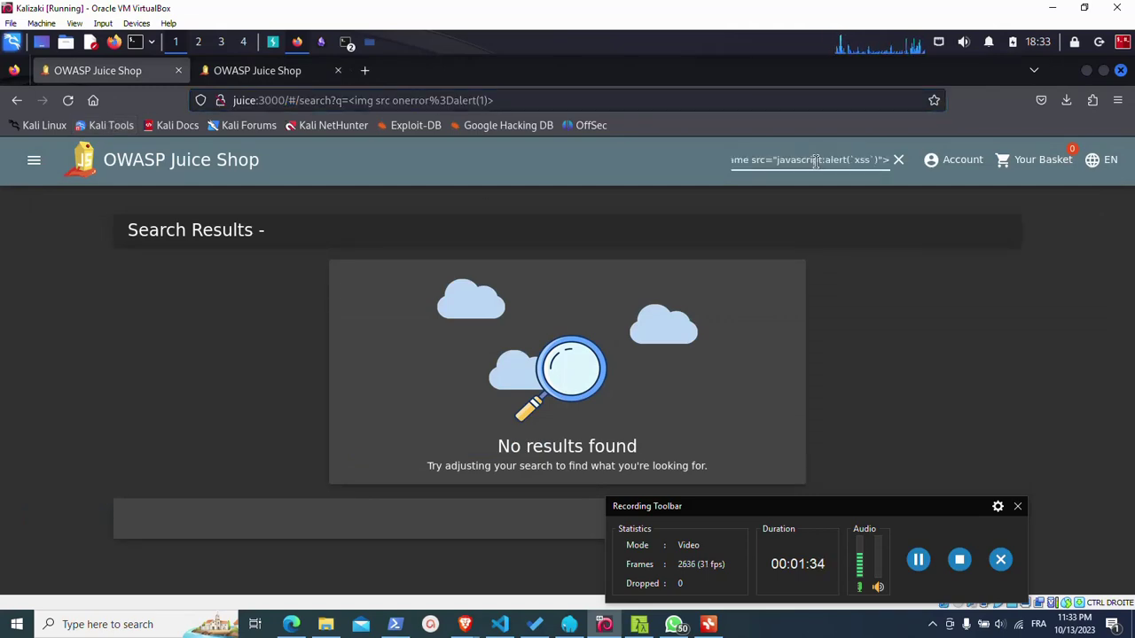
{"action": "key", "text": "Return"}
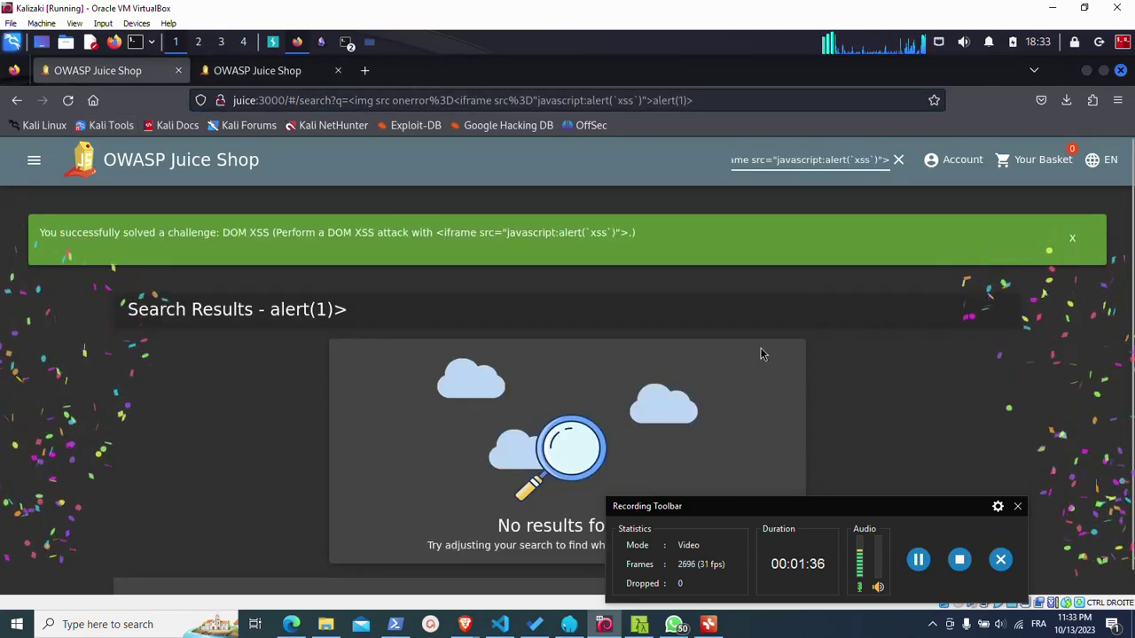